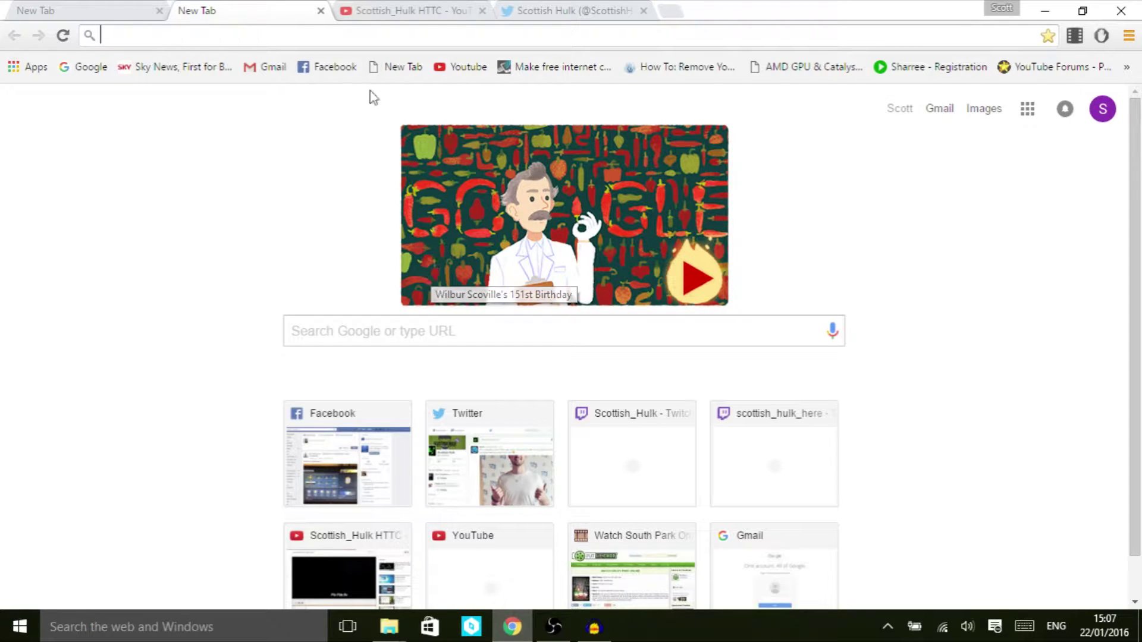
Step: Search Google for "download gimp 2.8" in the first browser tab
left_click(126, 9)
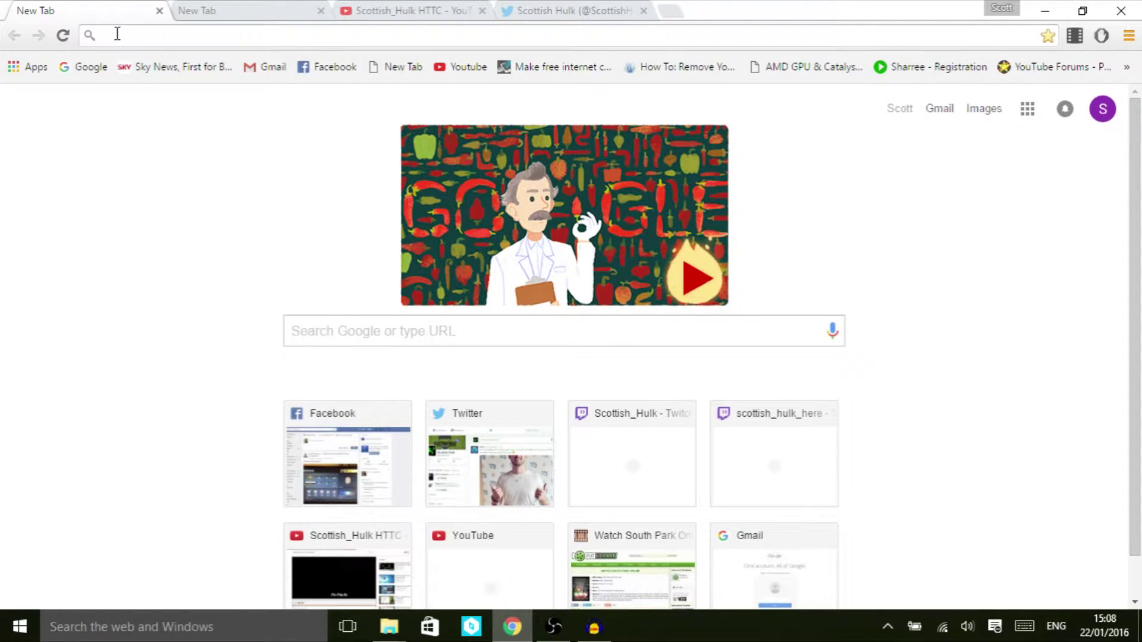
left_click(347, 341)
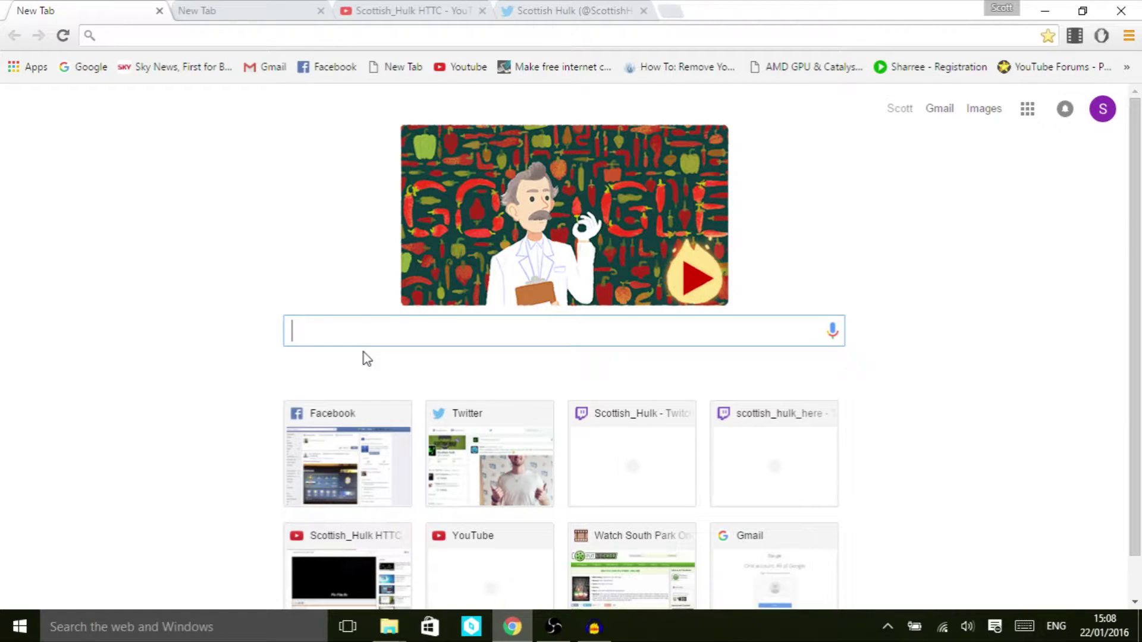
type("gdo")
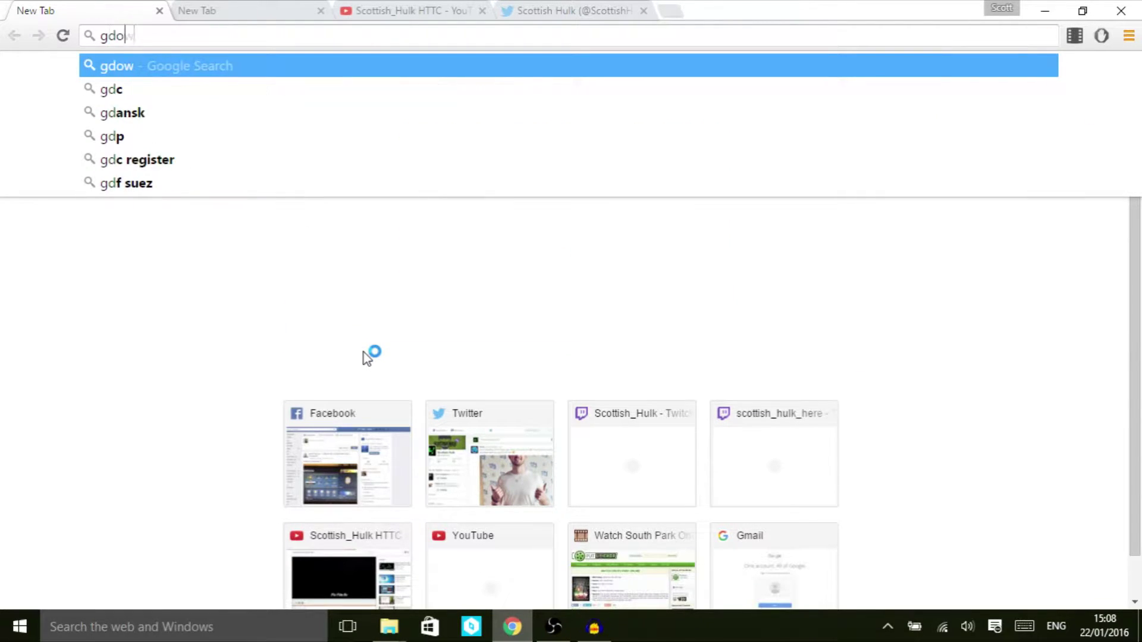
type("wnload gimp 2.8")
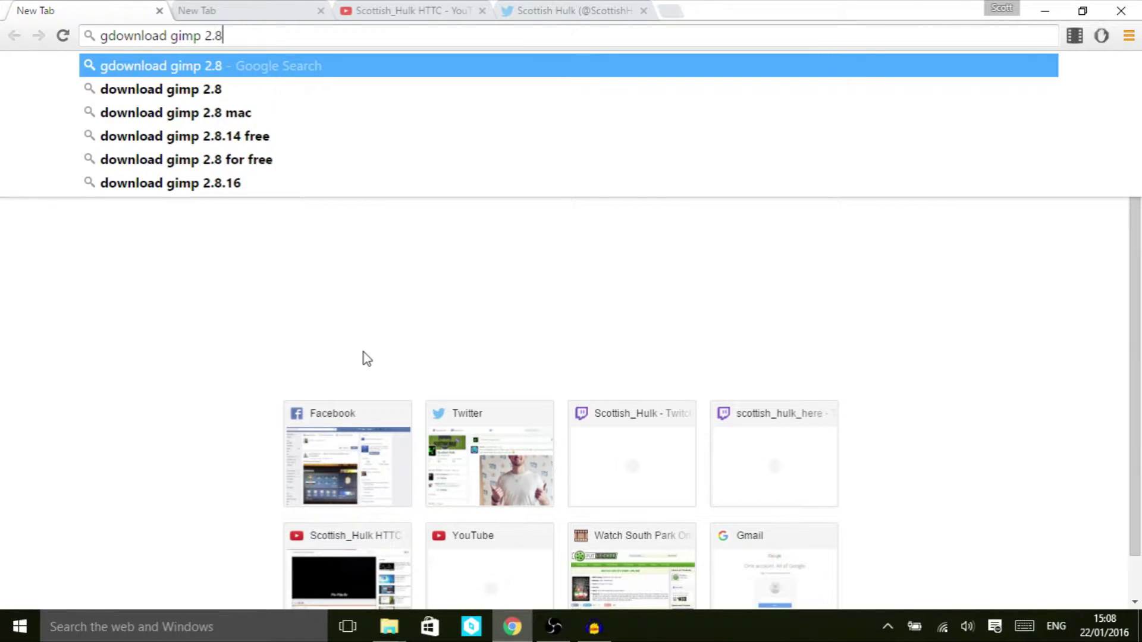
key("Return")
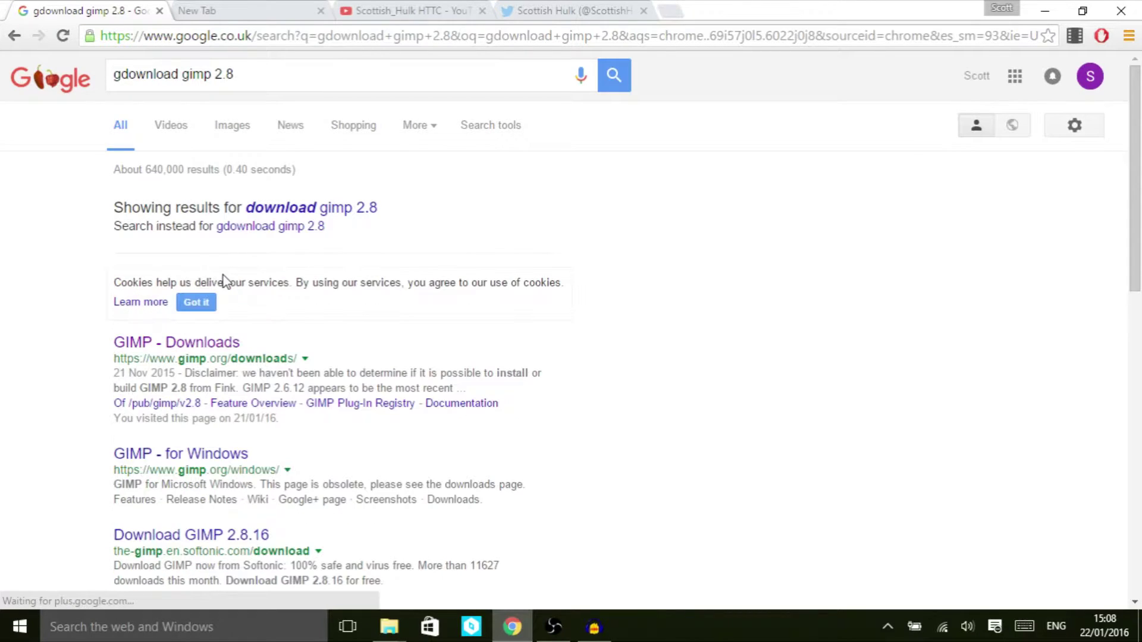
Step: Open the official GIMP Downloads page from the results and download GIMP 2.8.16 for Windows directly
left_click(213, 343)
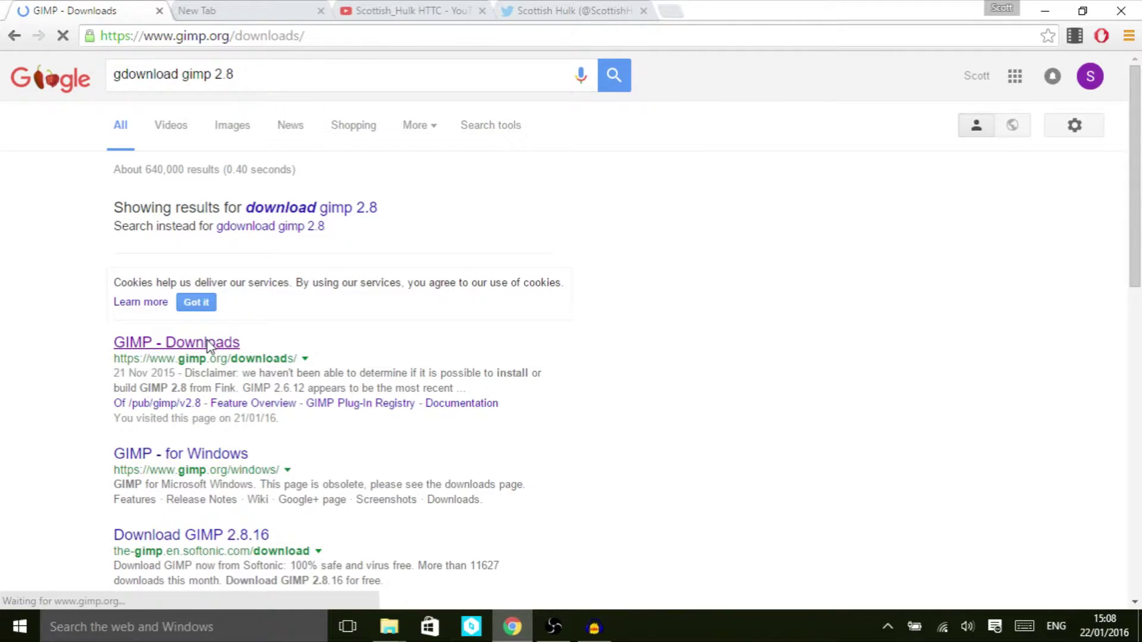
scroll(440, 363, "down", 1)
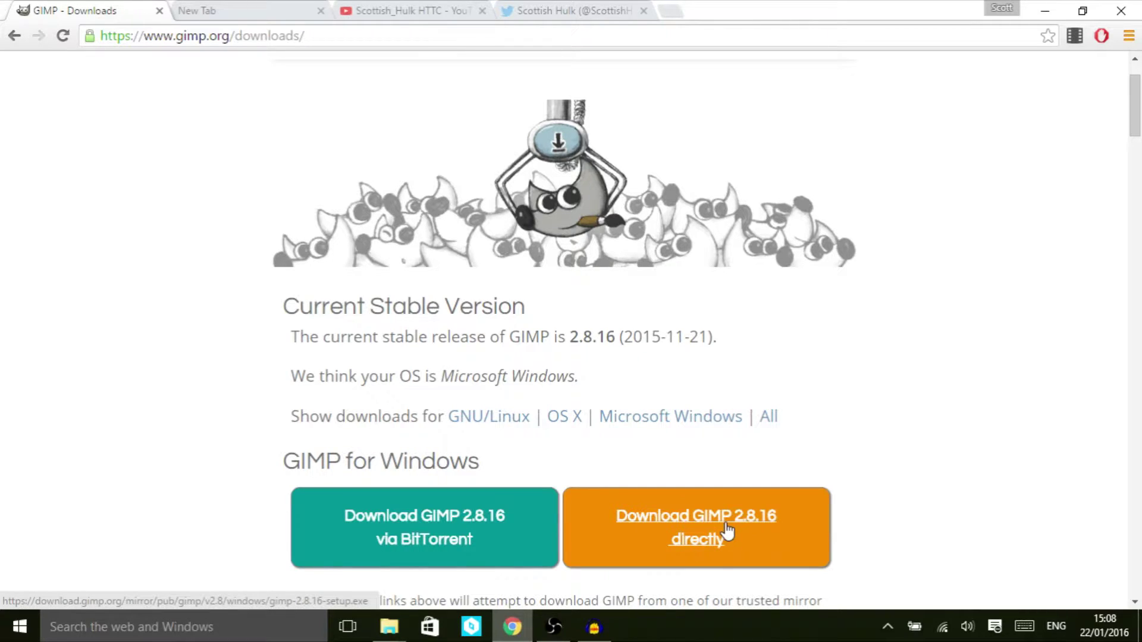
left_click(698, 526)
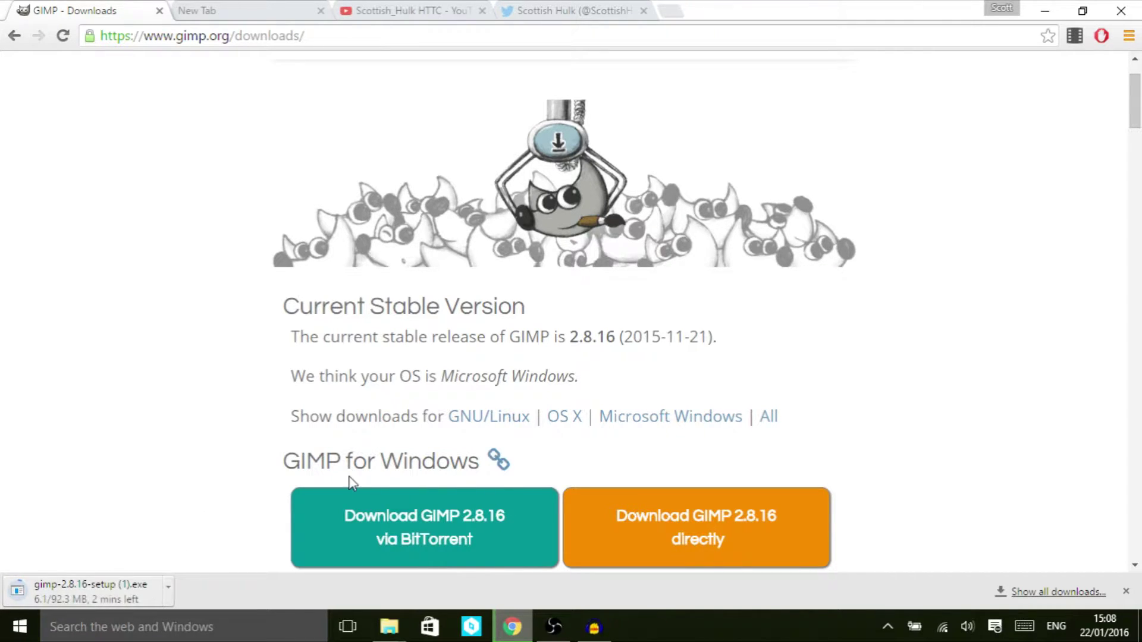
Step: Minimize the browser and launch GIMP 2 from the desktop
left_click(1038, 12)
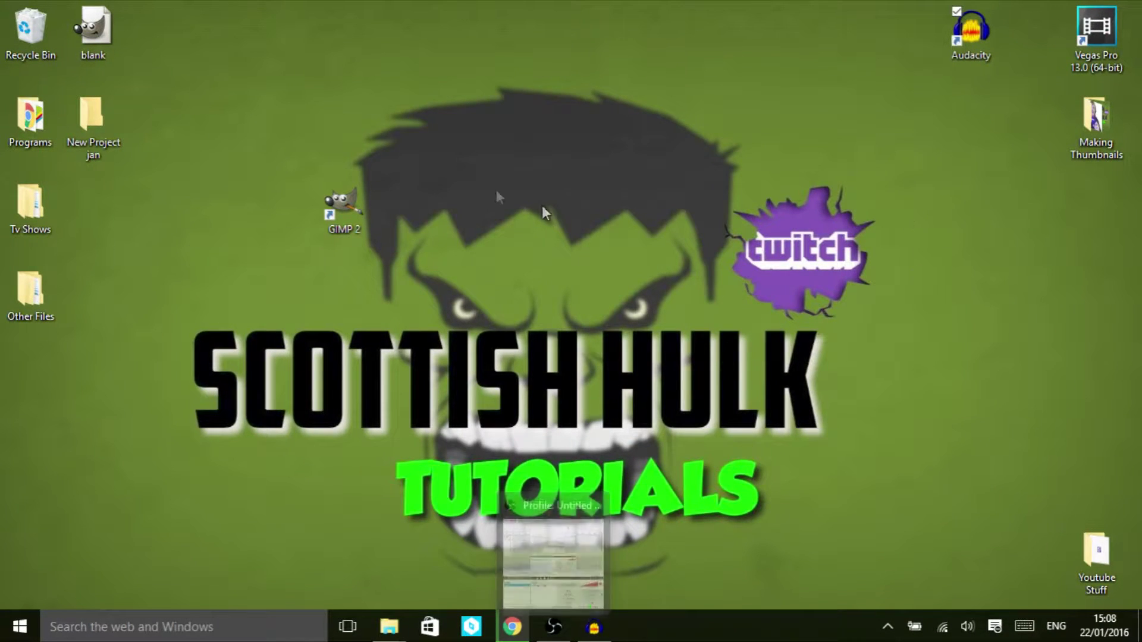
left_click(355, 226)
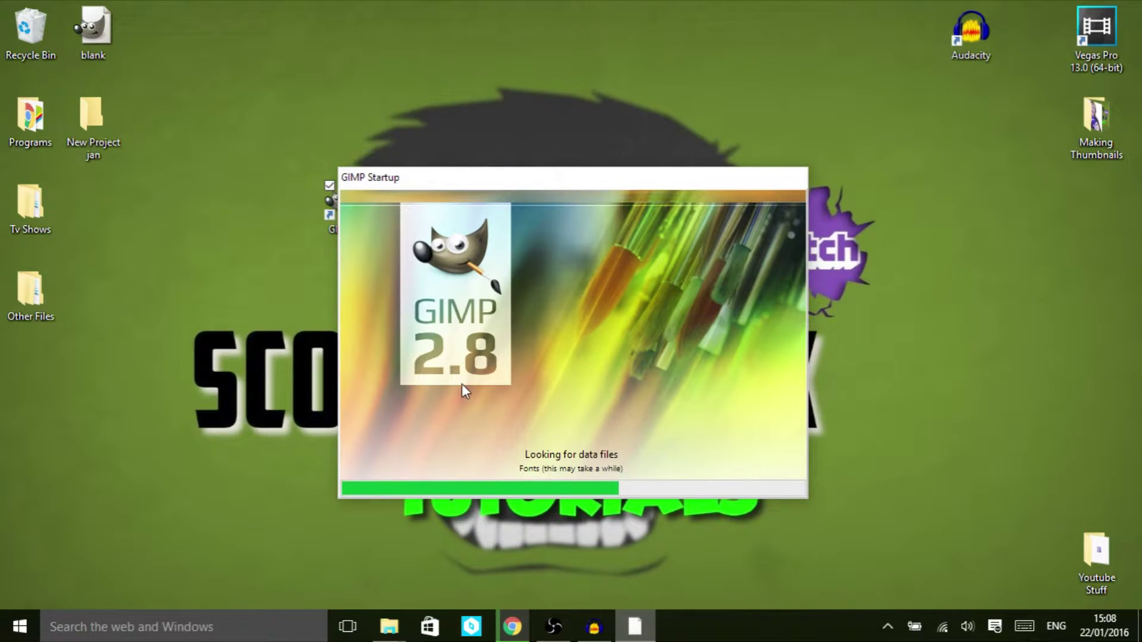
Step: Switch back to Chrome and search Google for "hd backgrounds" in the second tab
left_click(513, 631)
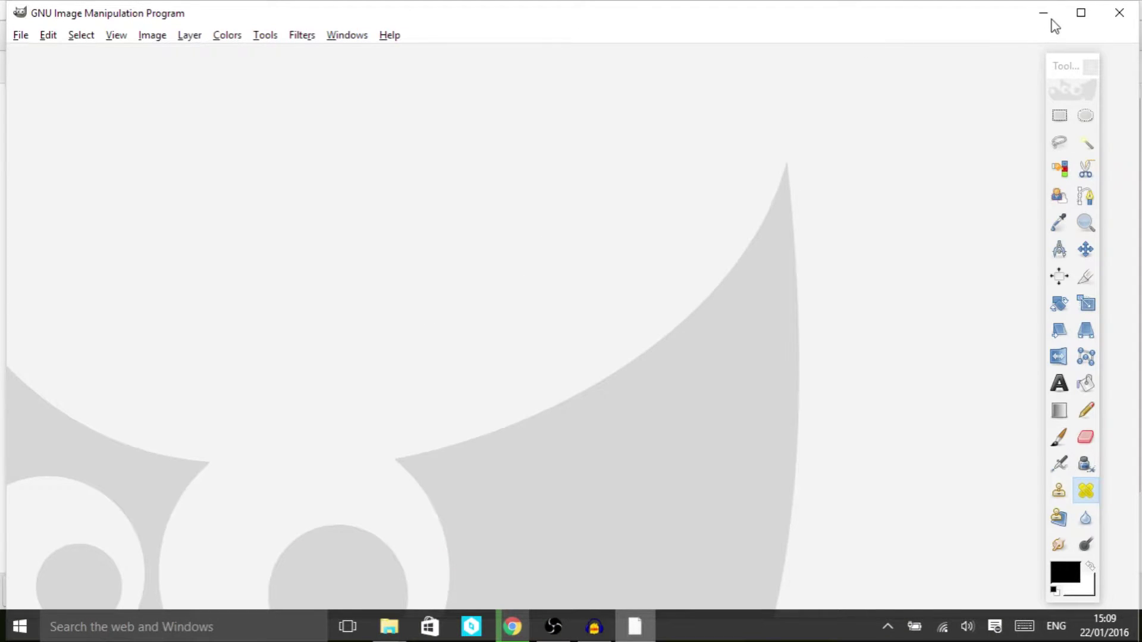
left_click(1046, 14)
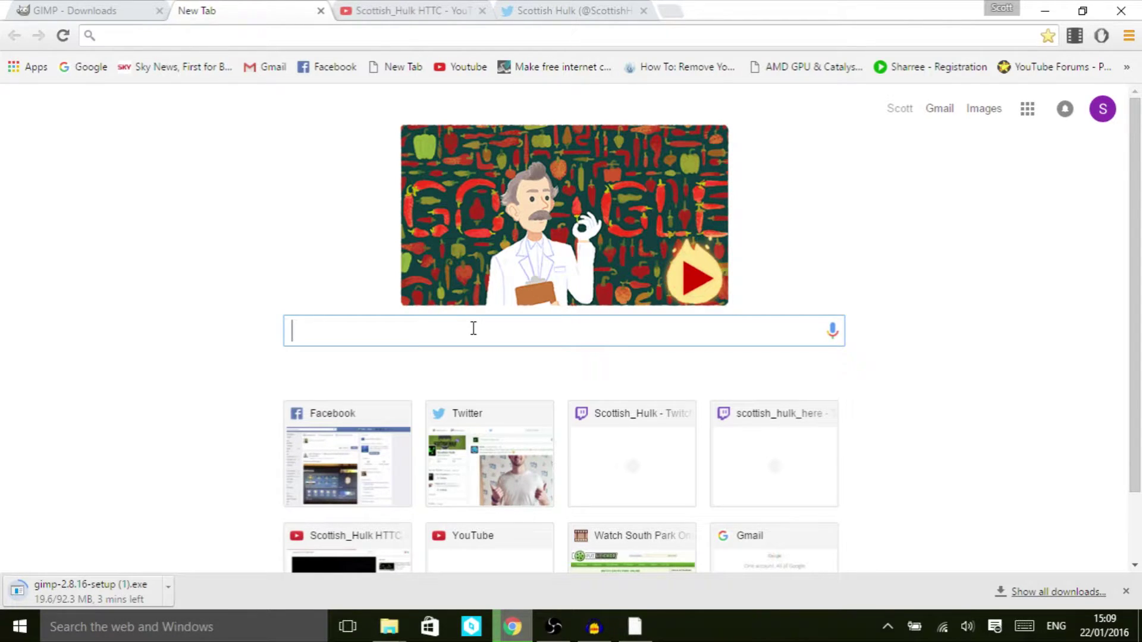
type("hd backgrounds")
key("Return")
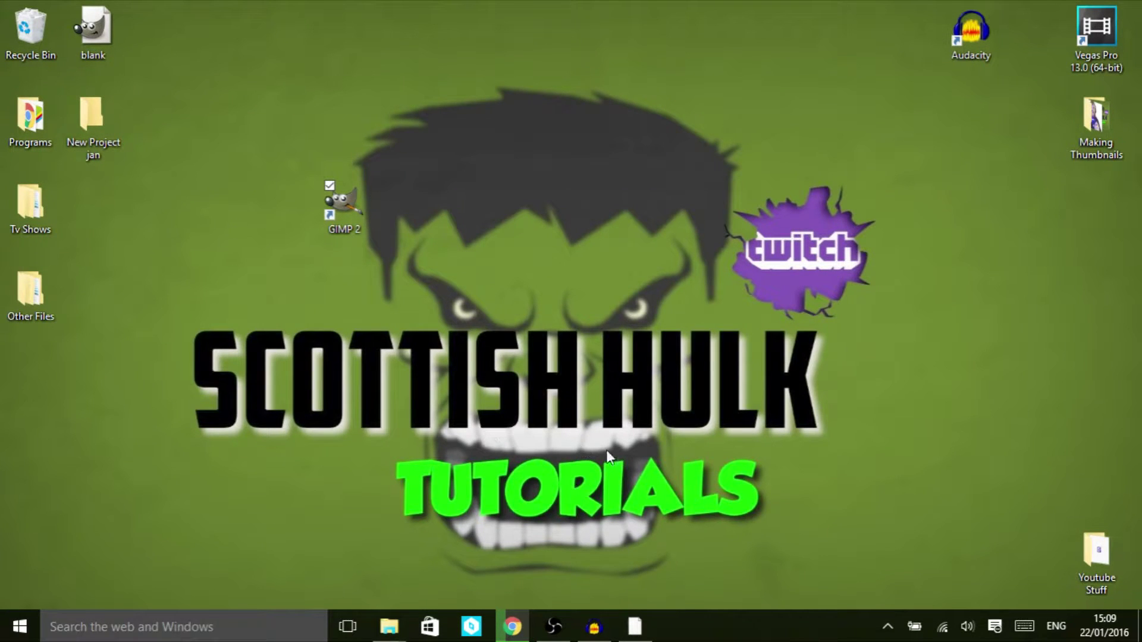
Step: Move the Making Thumbnails folder toward the desktop's centre and open its BACKGROUNDS subfolder in a maximized window to browse the images
left_click(1095, 127)
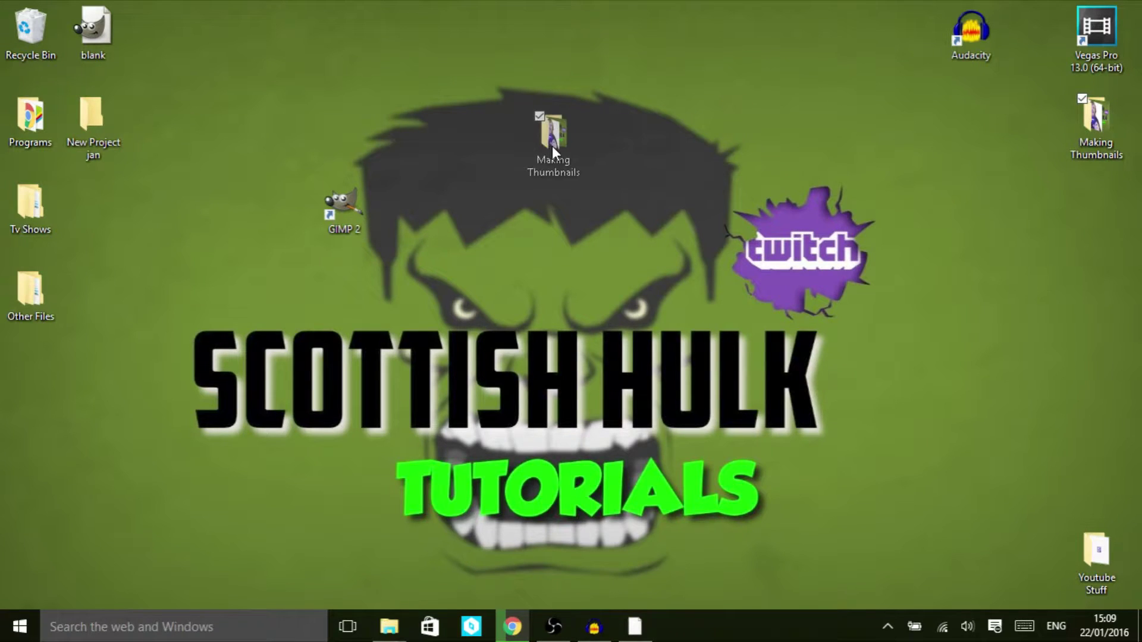
left_click_drag(553, 146, 561, 159)
double_click(535, 133)
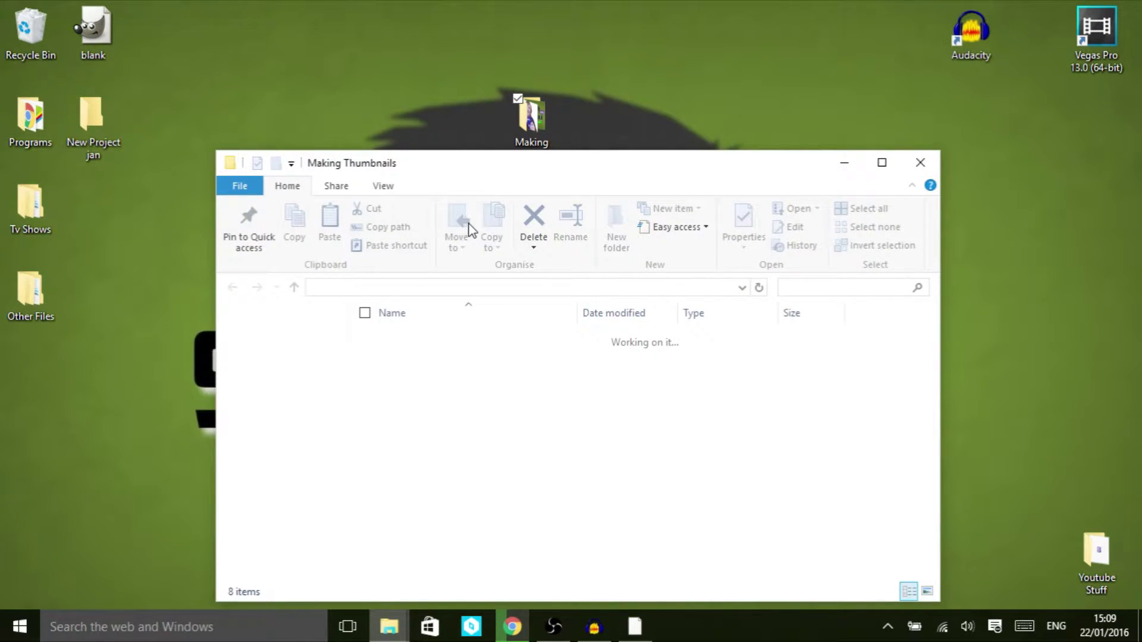
double_click(497, 400)
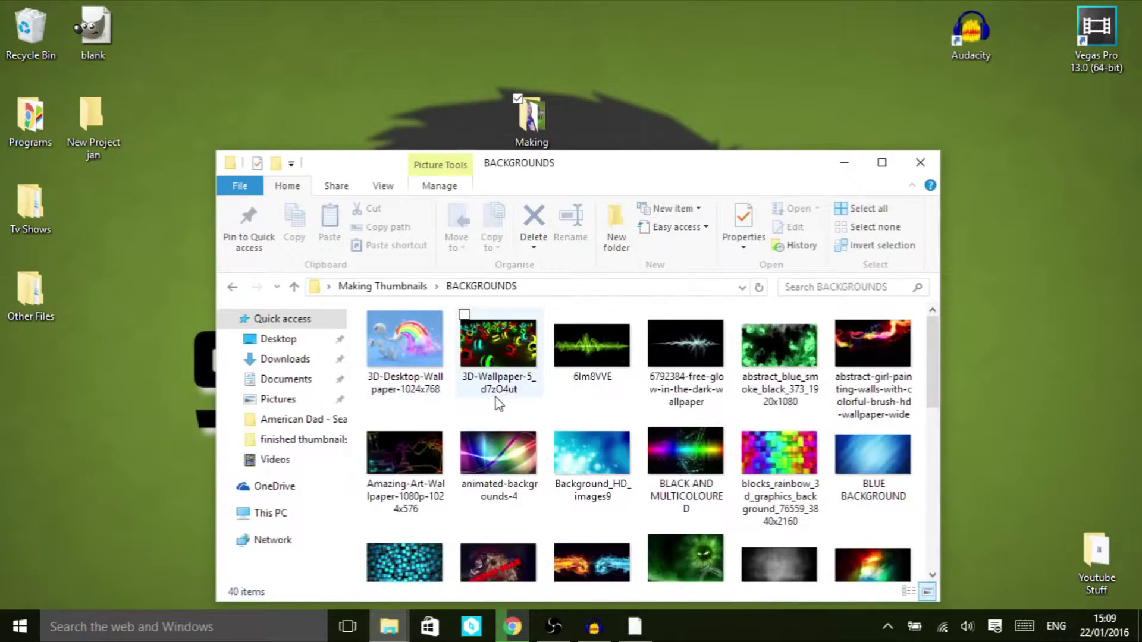
left_click(896, 172)
scroll(650, 287, "down", 1)
scroll(683, 290, "up", 1)
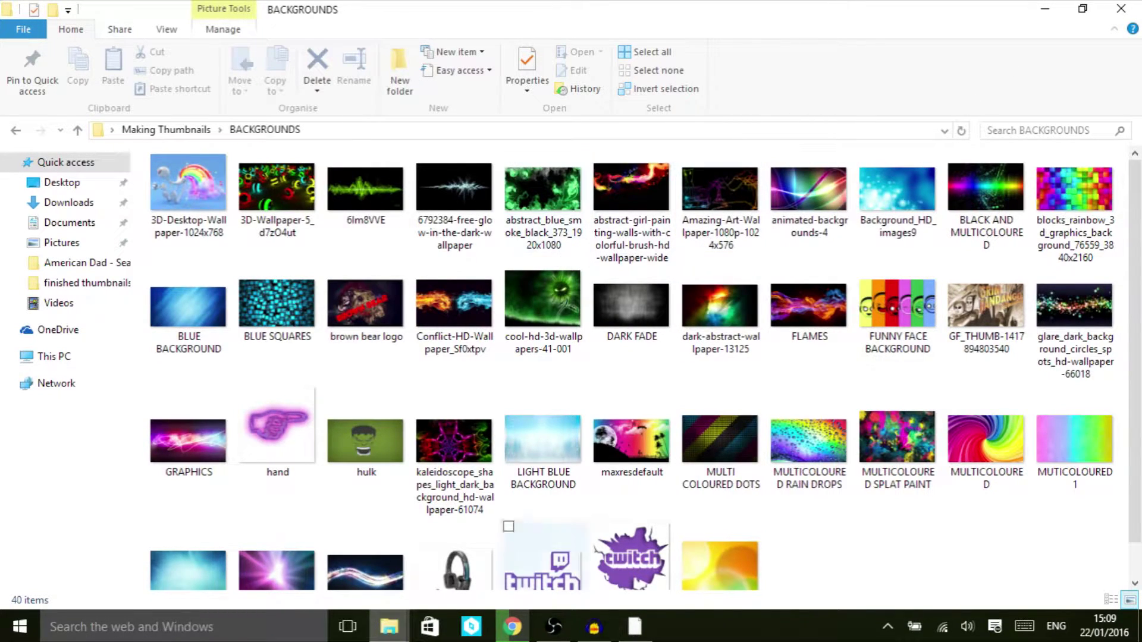
Step: Switch to Chrome, view the beach boardwalk picture from the image results at full size, and return to the BACKGROUNDS folder
left_click(512, 627)
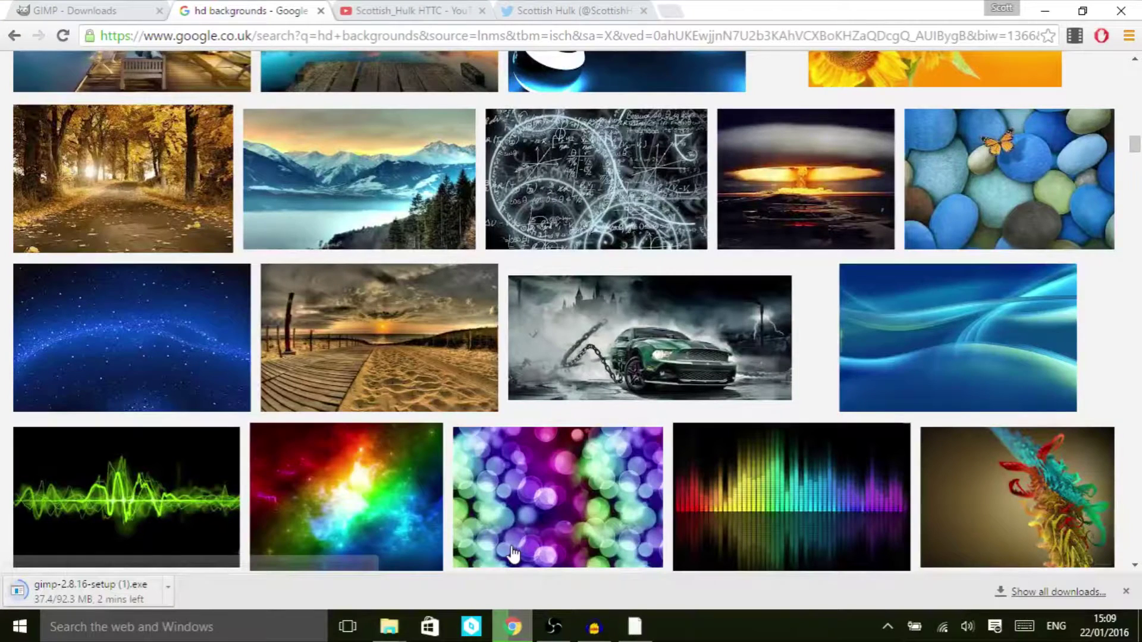
right_click(394, 330)
left_click(340, 321)
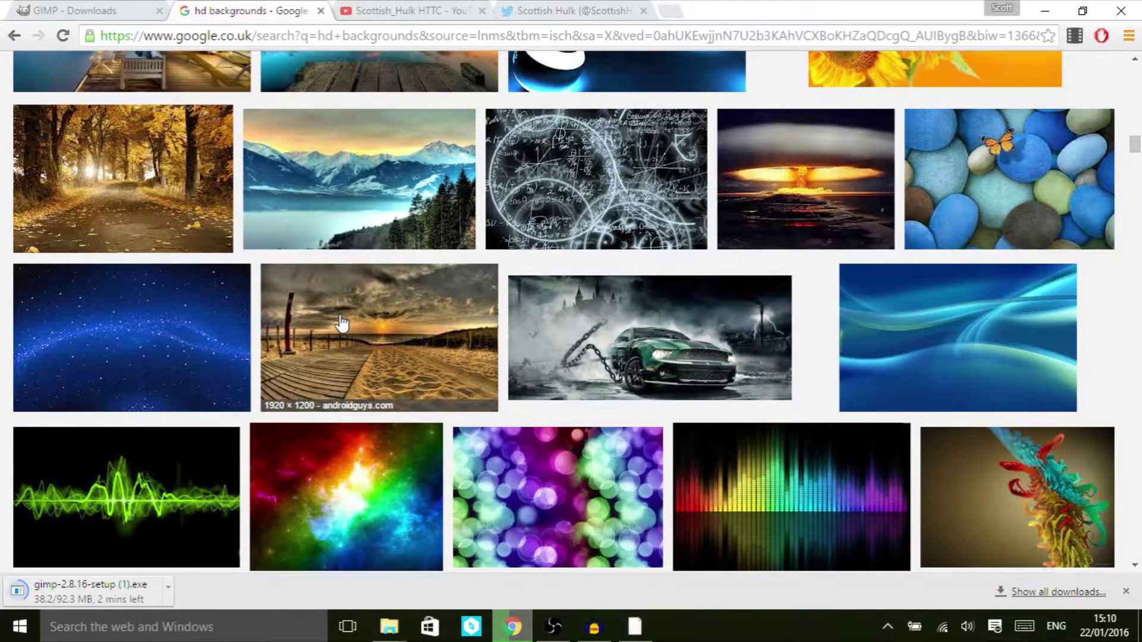
right_click(548, 287)
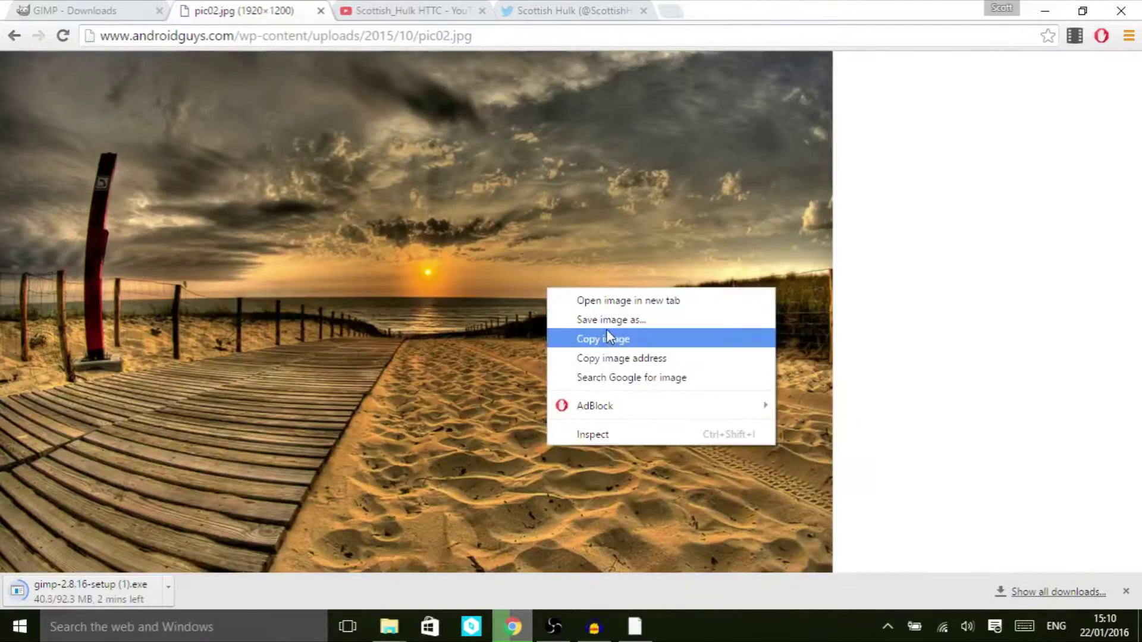
left_click(606, 330)
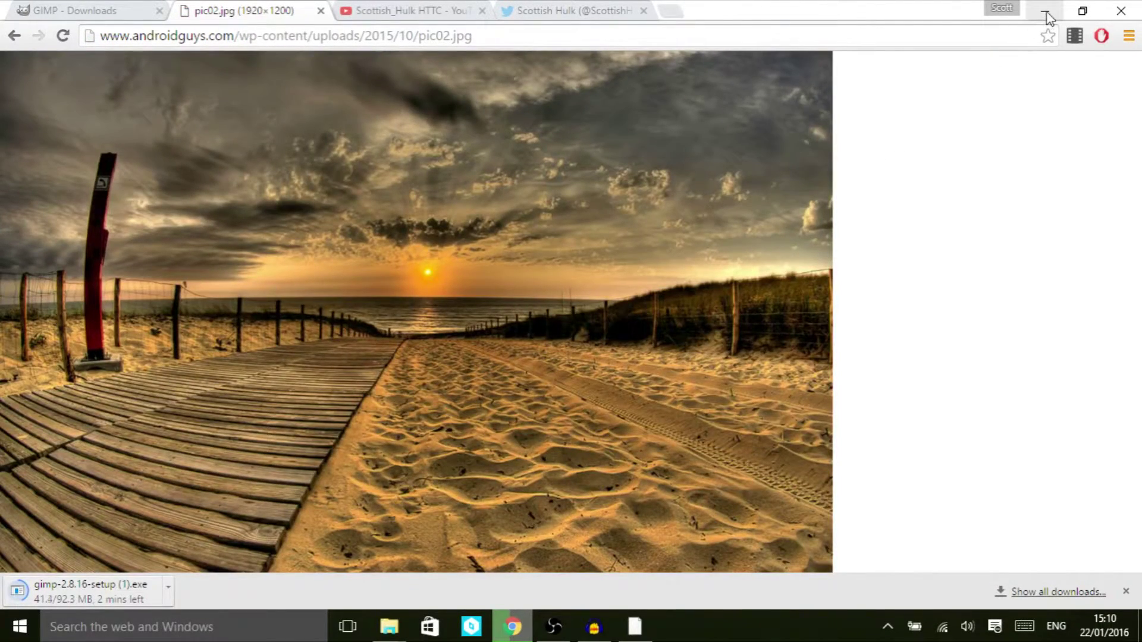
left_click(1045, 10)
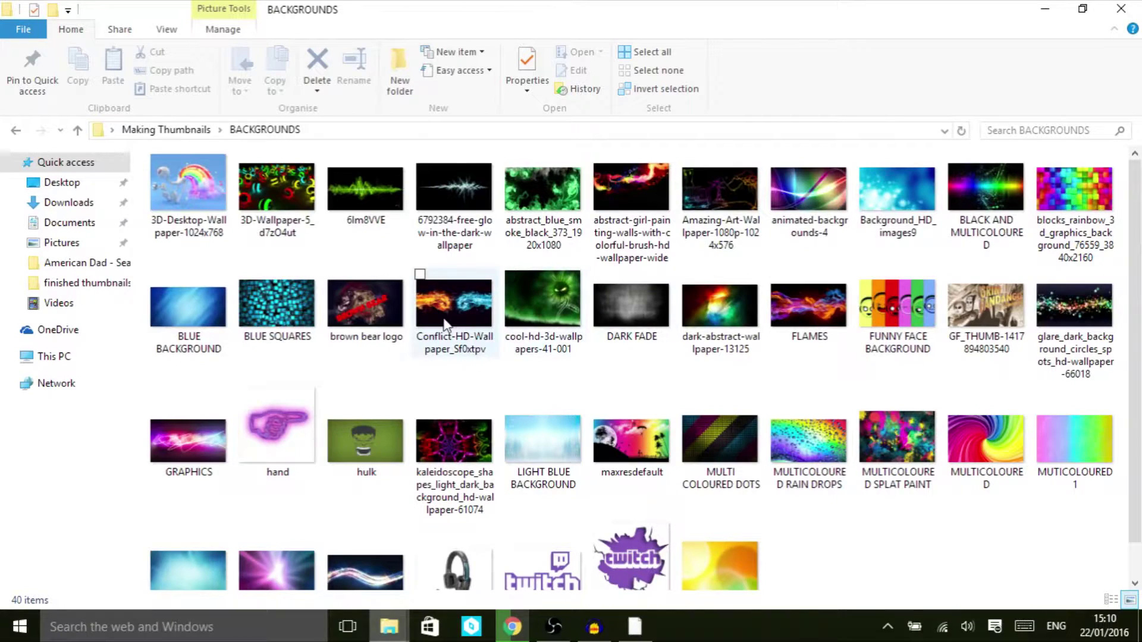
Step: Open the BLUE BACKGROUND image from the BACKGROUNDS folder in GNU Image Manipulation Program
left_click(560, 312)
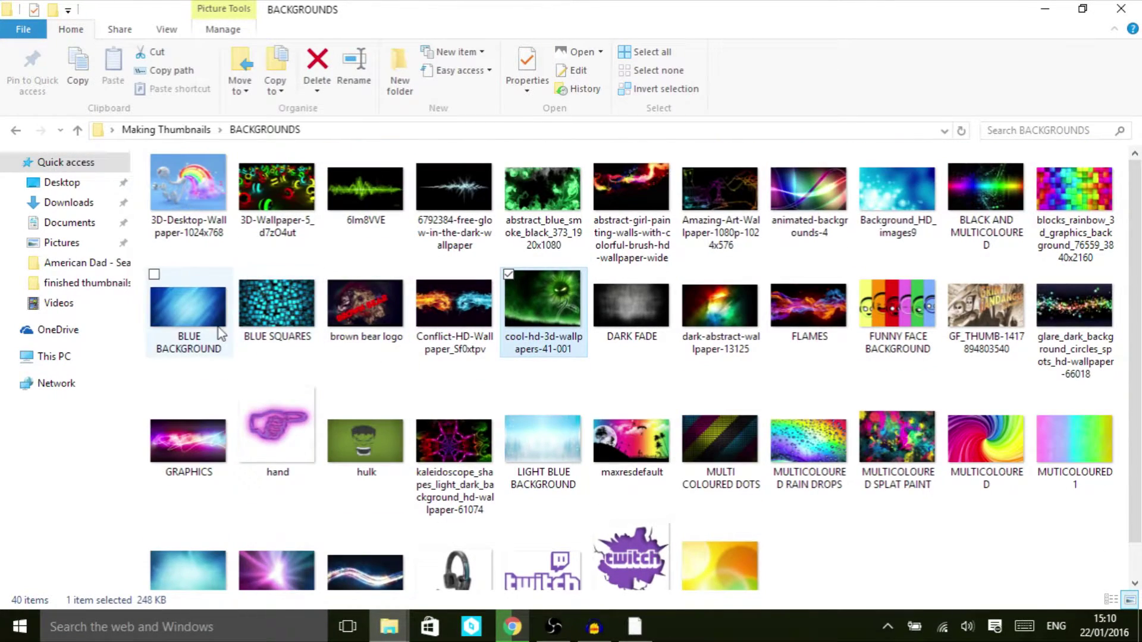
right_click(205, 301)
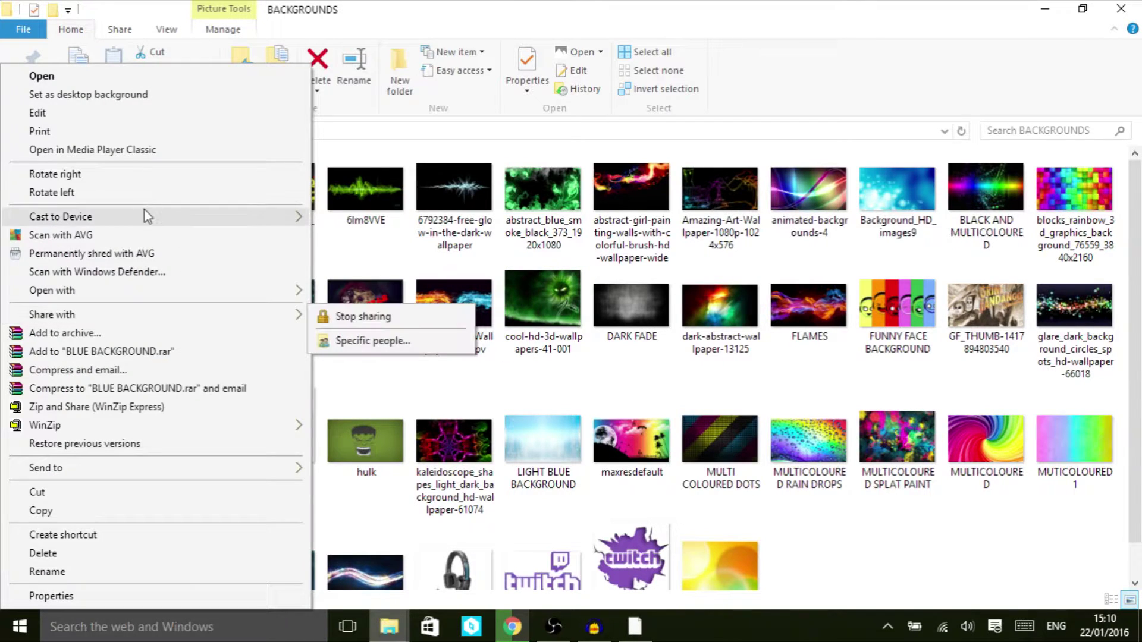
mouse_move(157, 301)
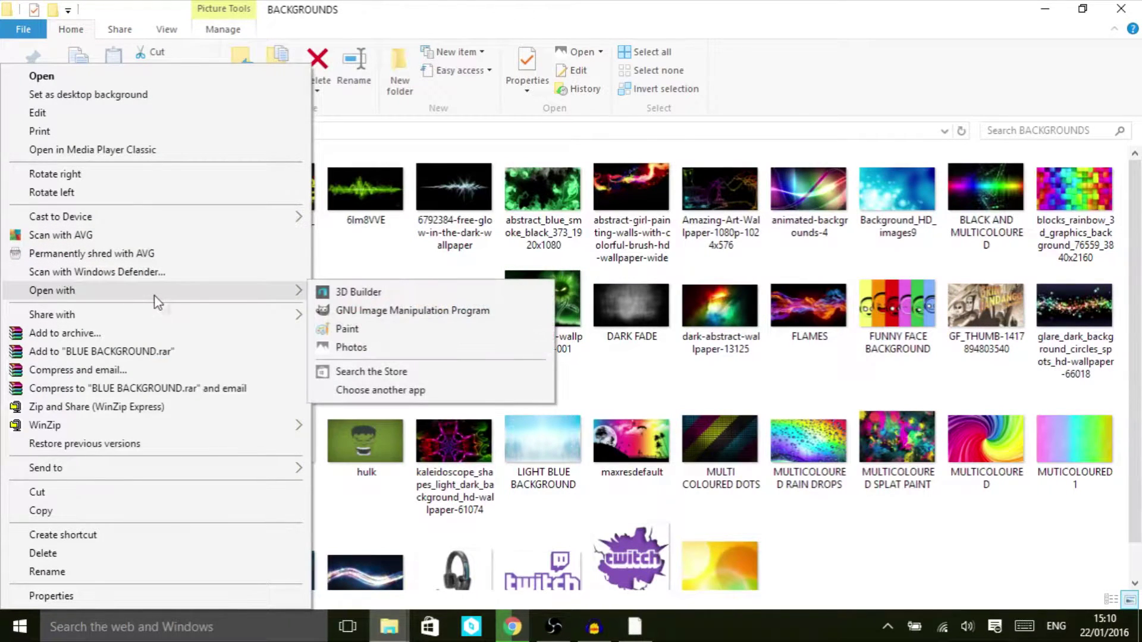
left_click(377, 319)
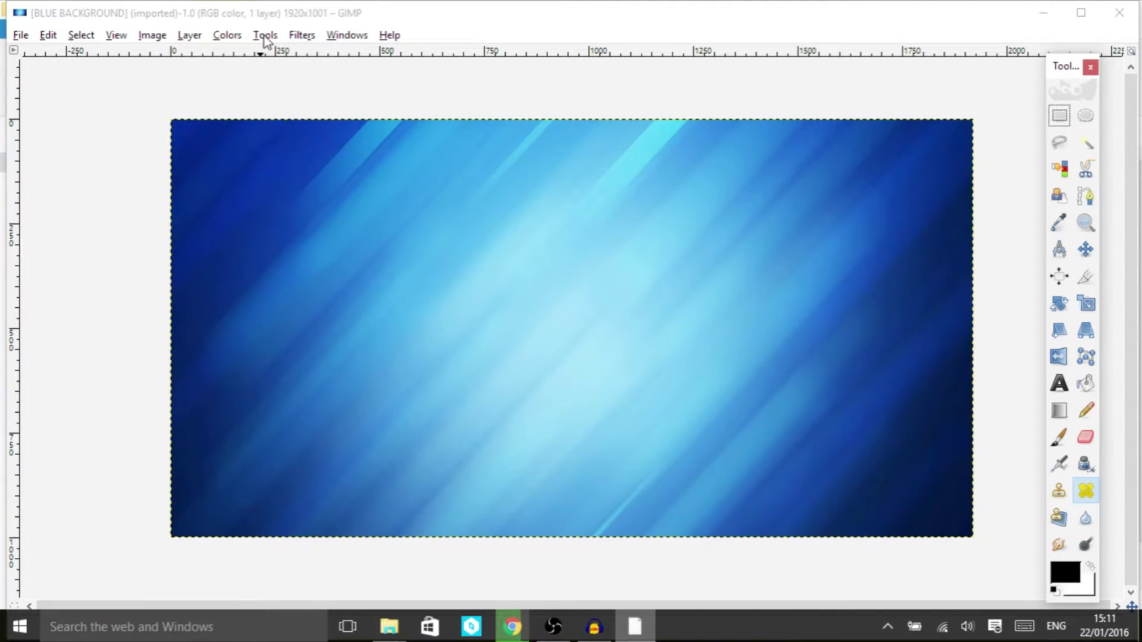
Step: With the Text tool, draw a text box about 1340 by 620 px over the blue background and enter "Funny Montage"
left_click(264, 36)
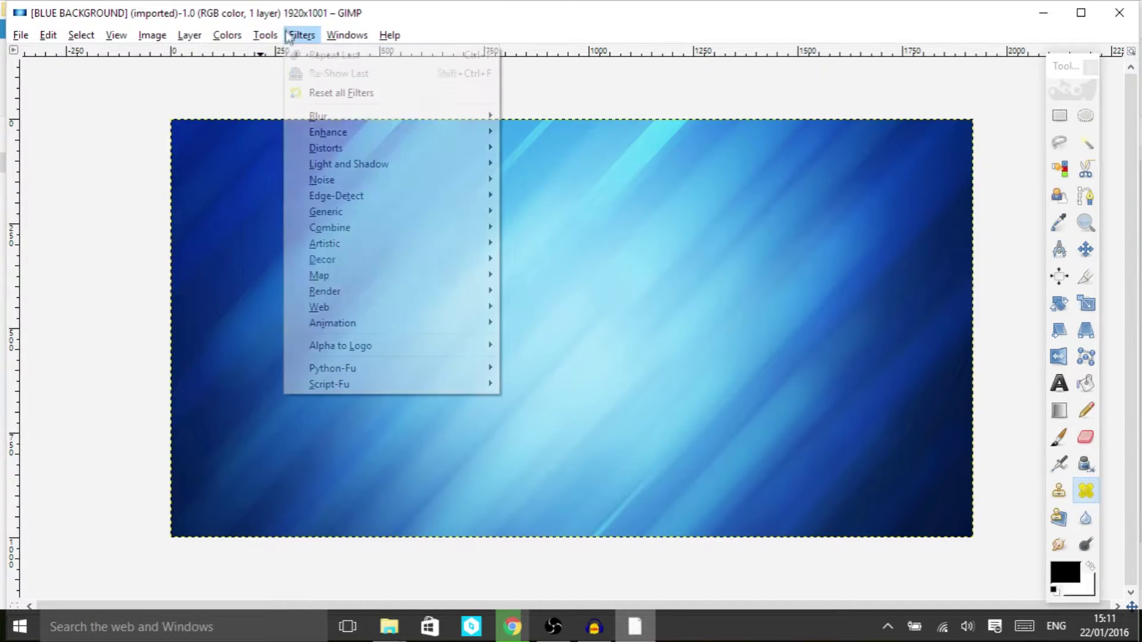
left_click(295, 35)
left_click(269, 37)
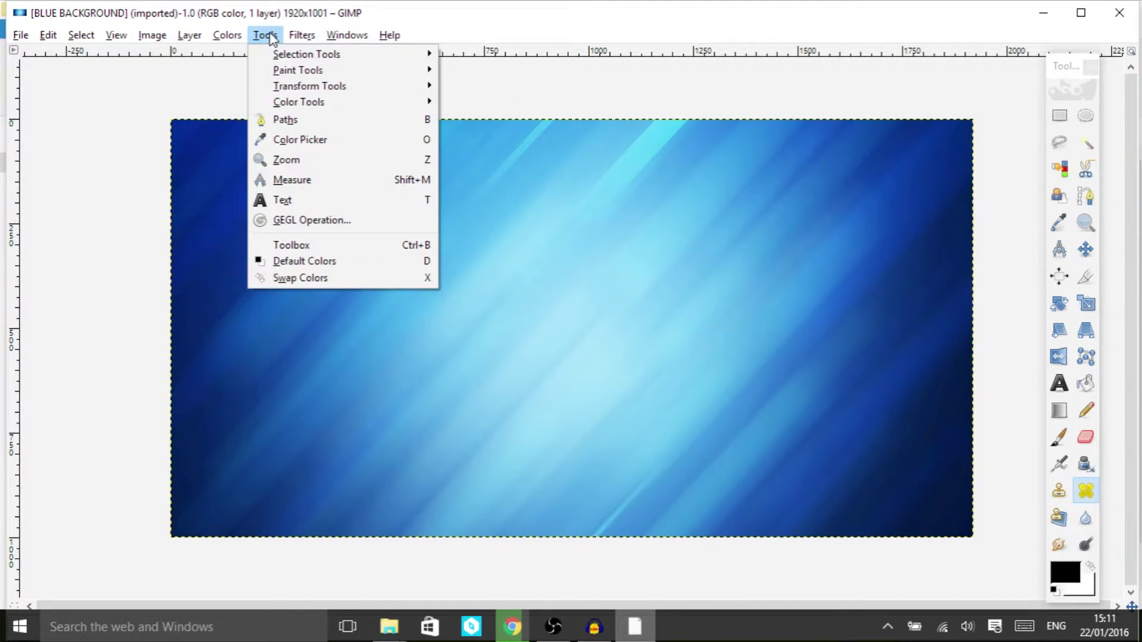
left_click(287, 200)
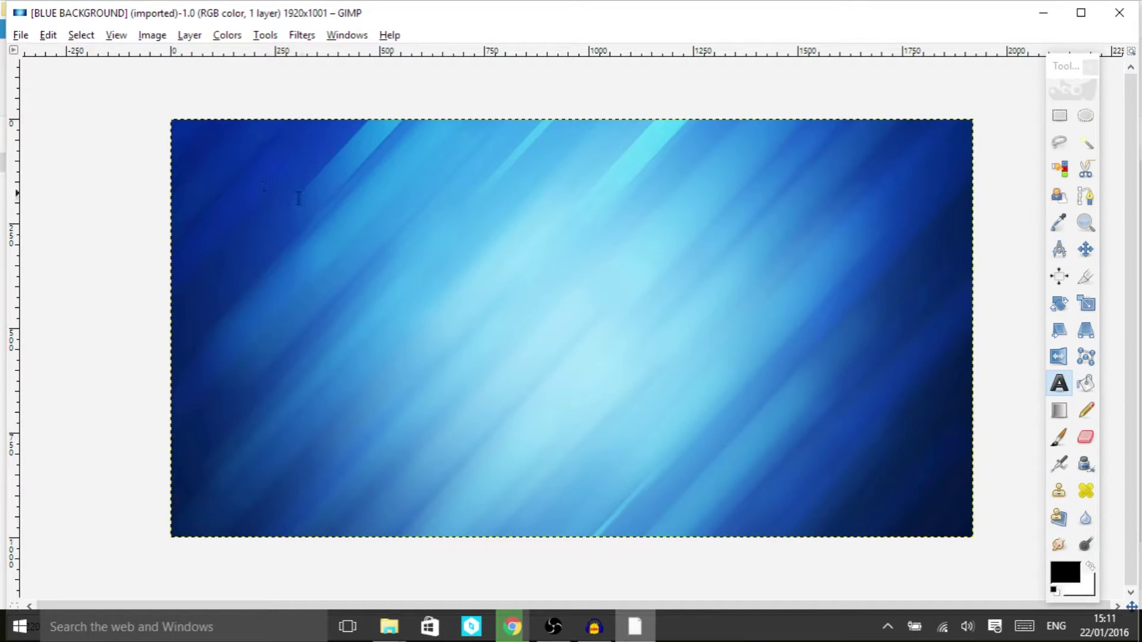
left_click(215, 167)
left_click_drag(219, 170, 771, 420)
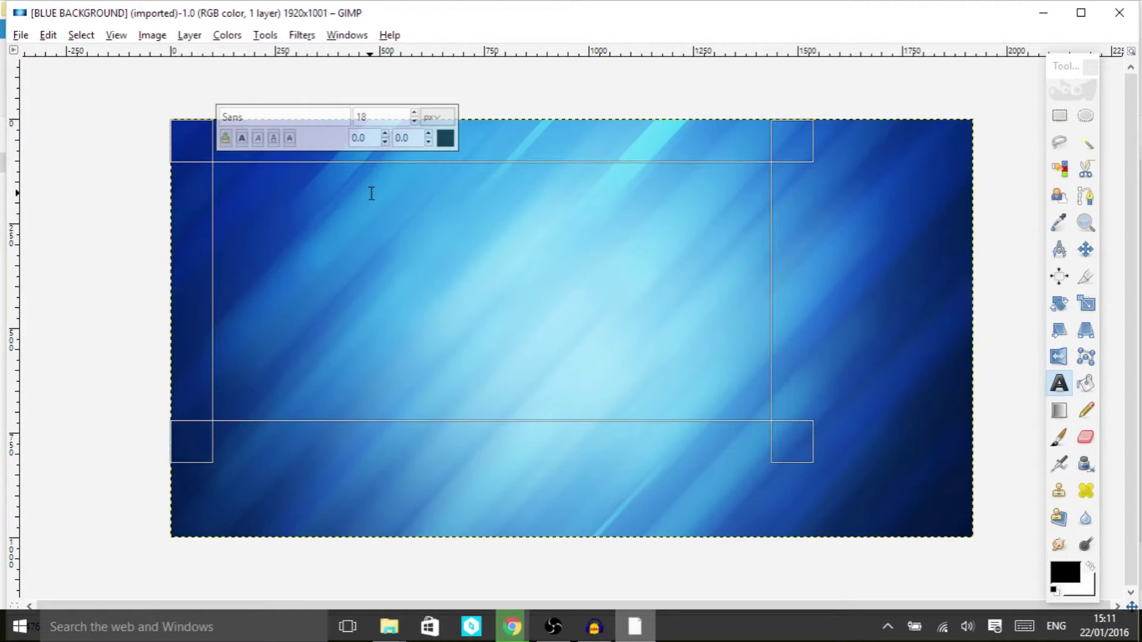
type("T")
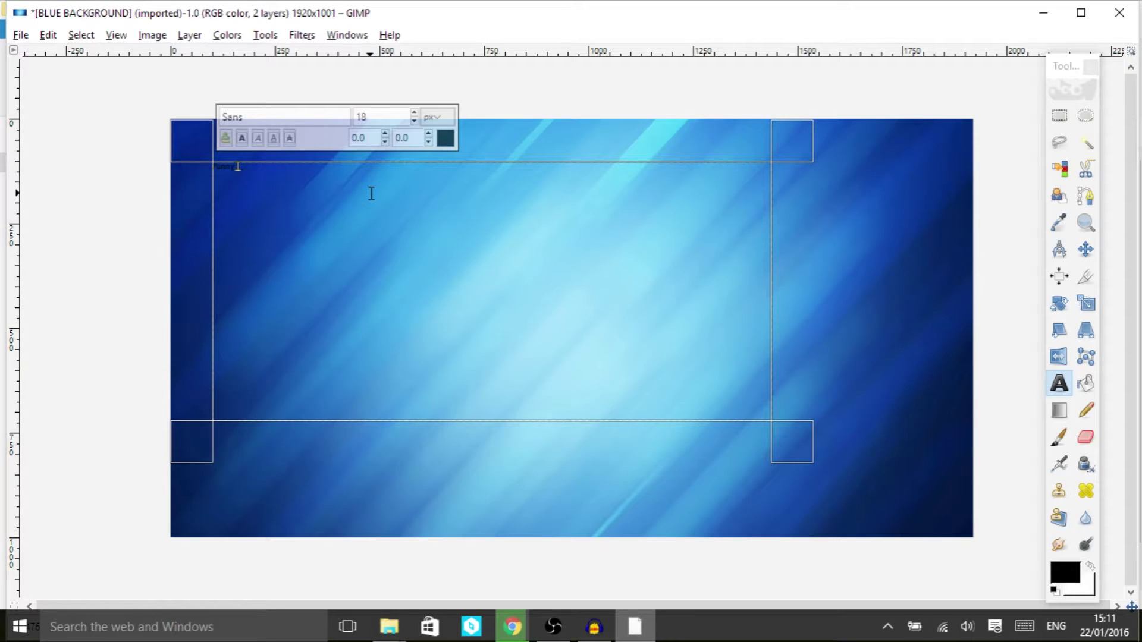
type("ntage")
Step: Enlarge the whole "Funny Montage" text, trying a font size of 150 px and settling on 200 px
left_click_drag(269, 167, 194, 162)
left_click_drag(390, 115, 320, 110)
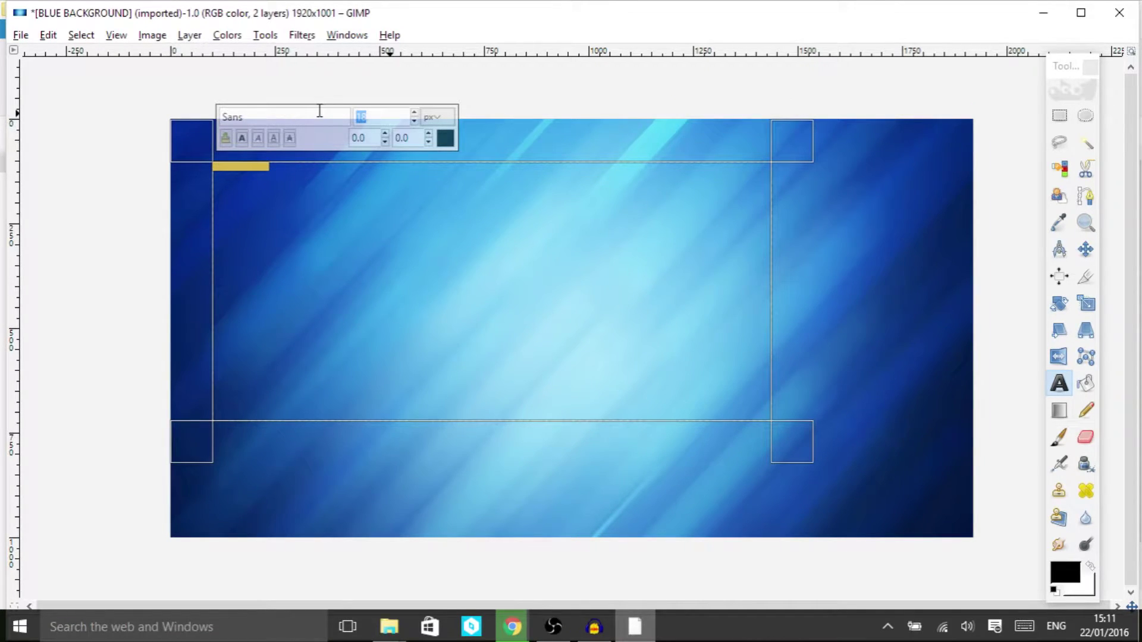
type("150")
key("Return")
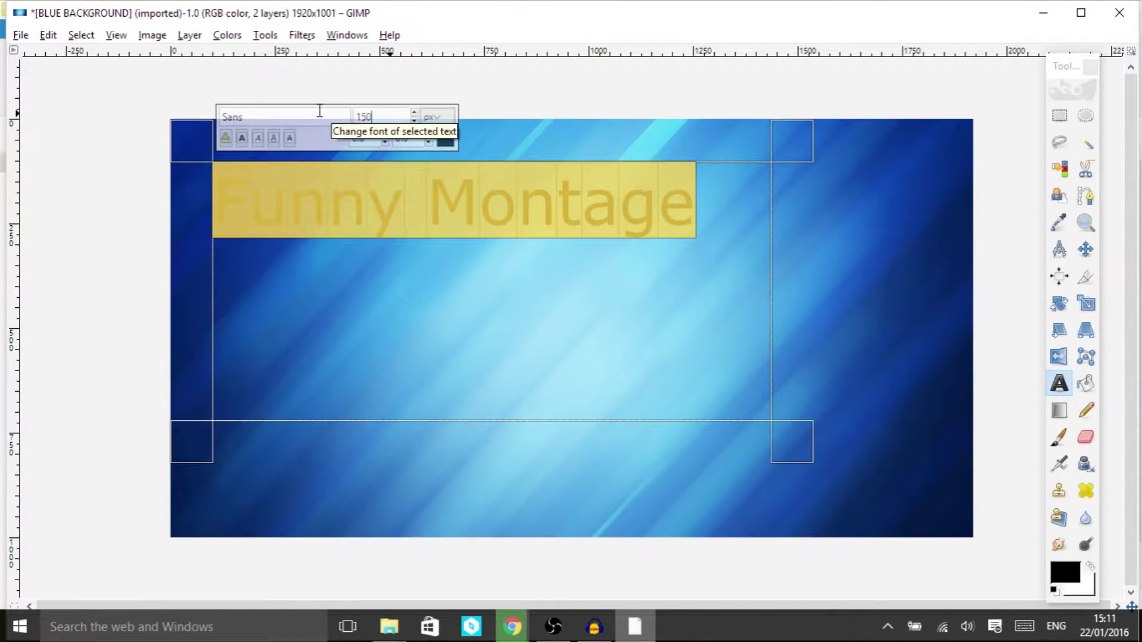
left_click_drag(390, 113, 314, 110)
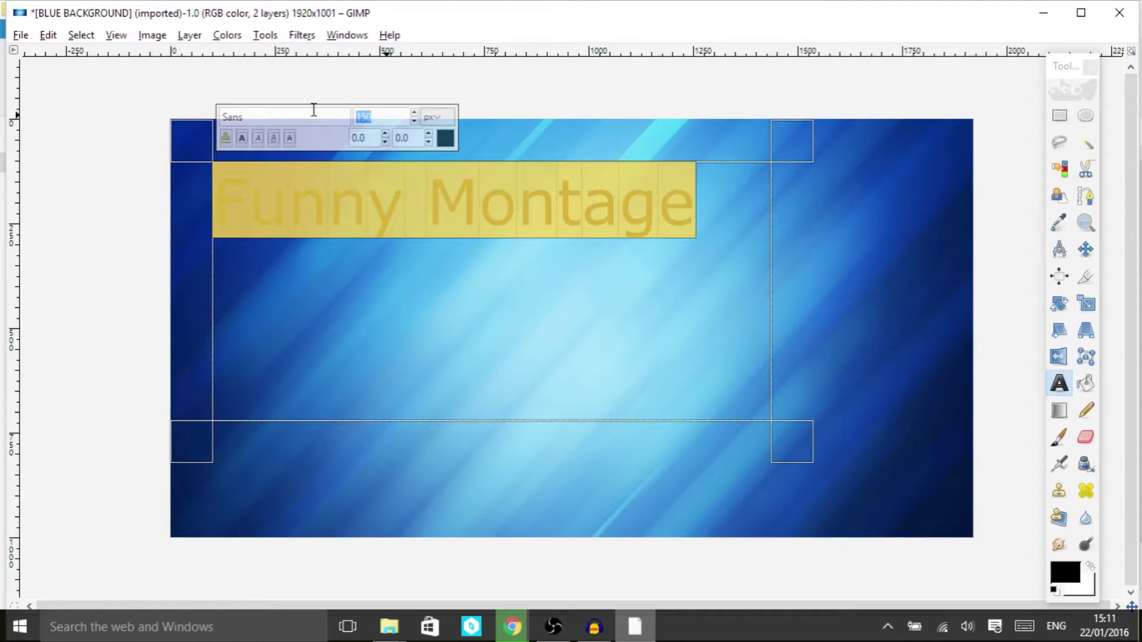
type("200")
key("Return")
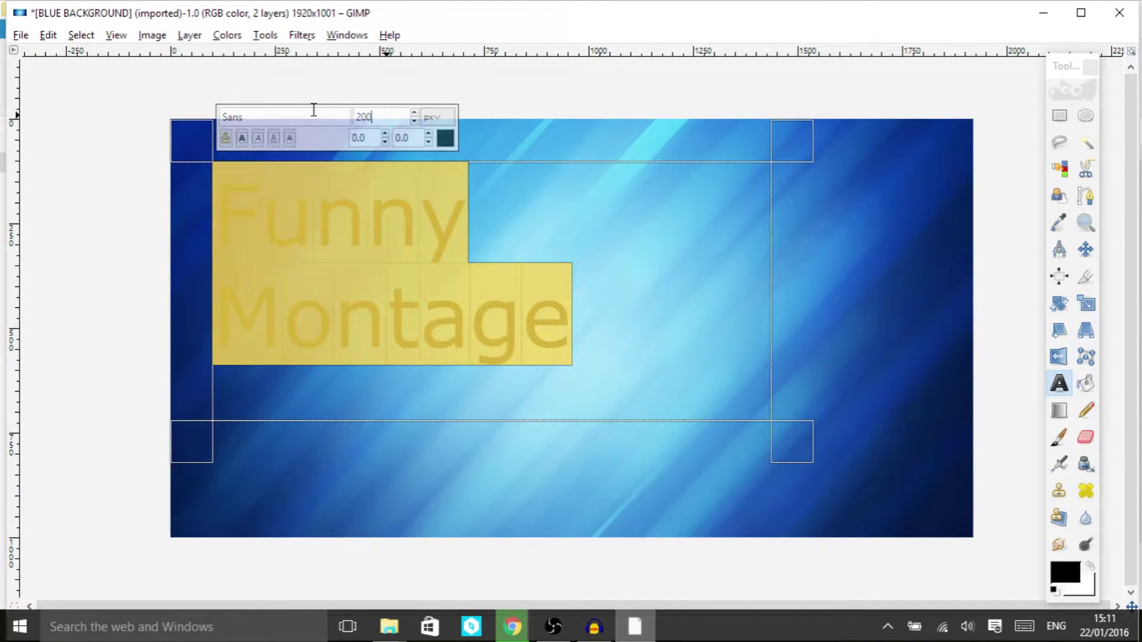
Step: Reshape the text box to about 1160 by 780 px and set the whole text's font to GROBOLD Medium
left_click_drag(792, 446, 720, 509)
left_click(313, 116)
left_click_drag(311, 116, 199, 121)
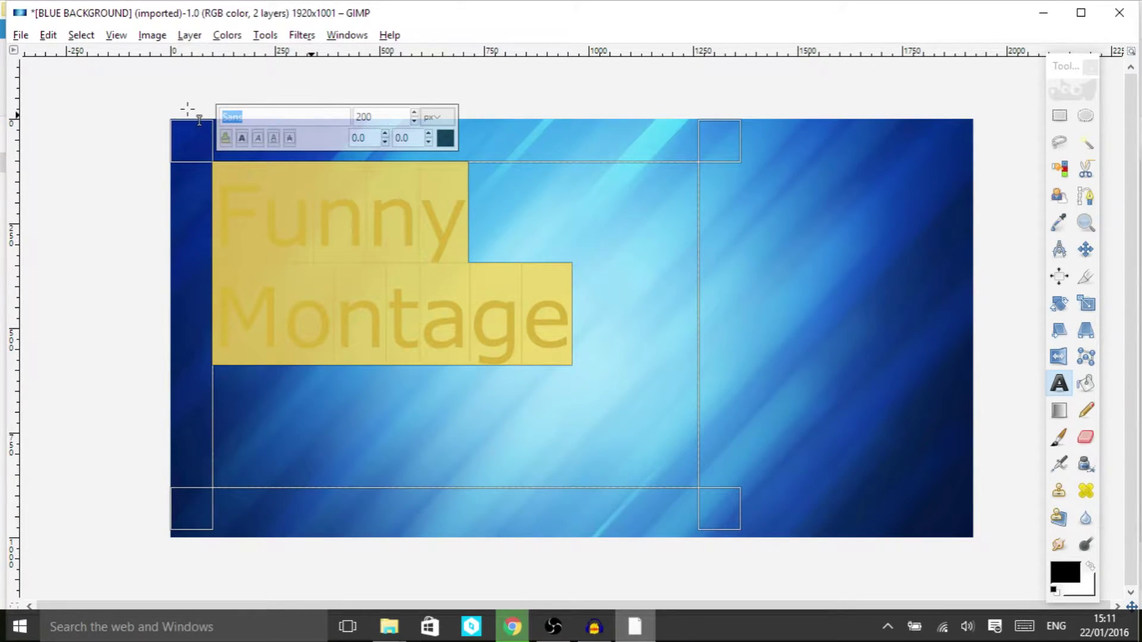
mouse_move(199, 121)
left_mouse_down()
mouse_move(254, 117)
mouse_move(207, 122)
left_mouse_up()
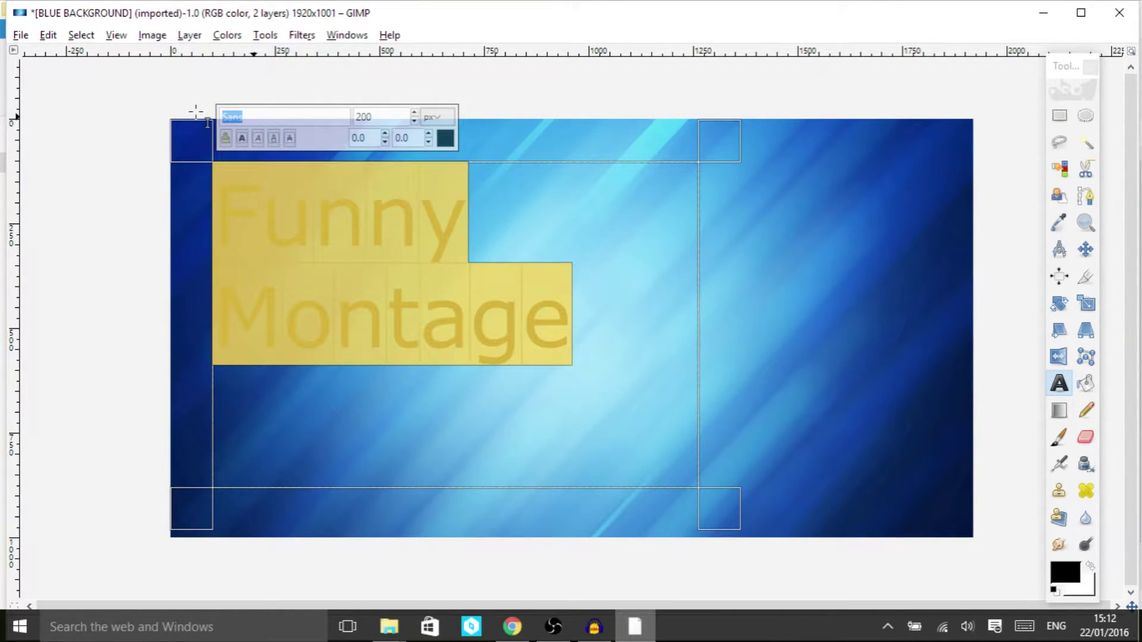
type("g")
scroll(294, 223, "down", 6)
scroll(321, 403, "down", 2)
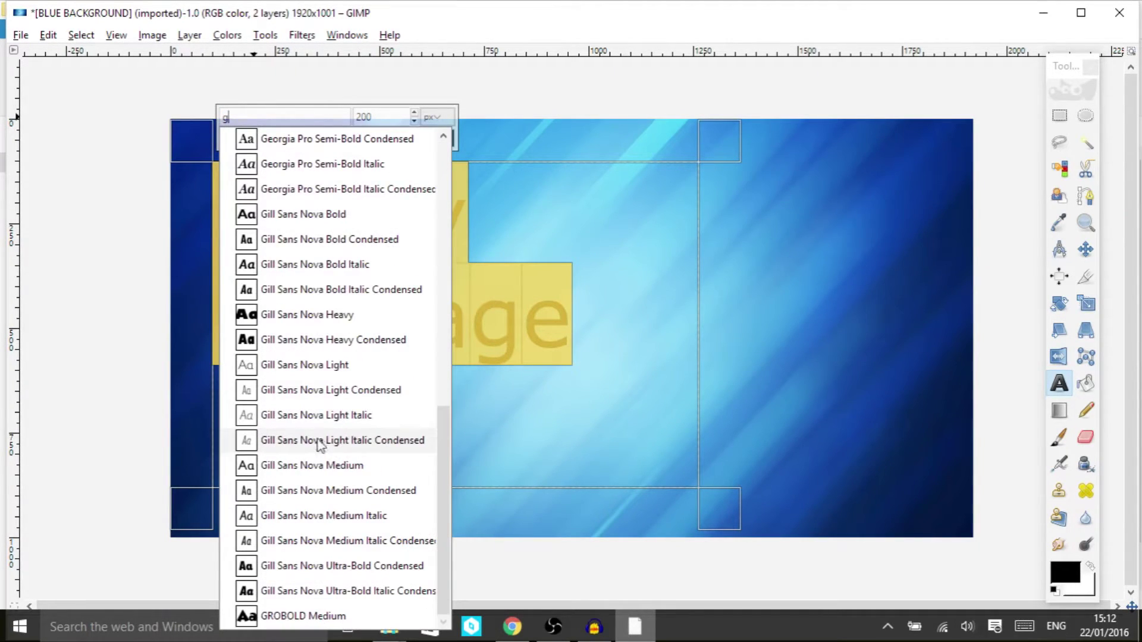
left_click(300, 617)
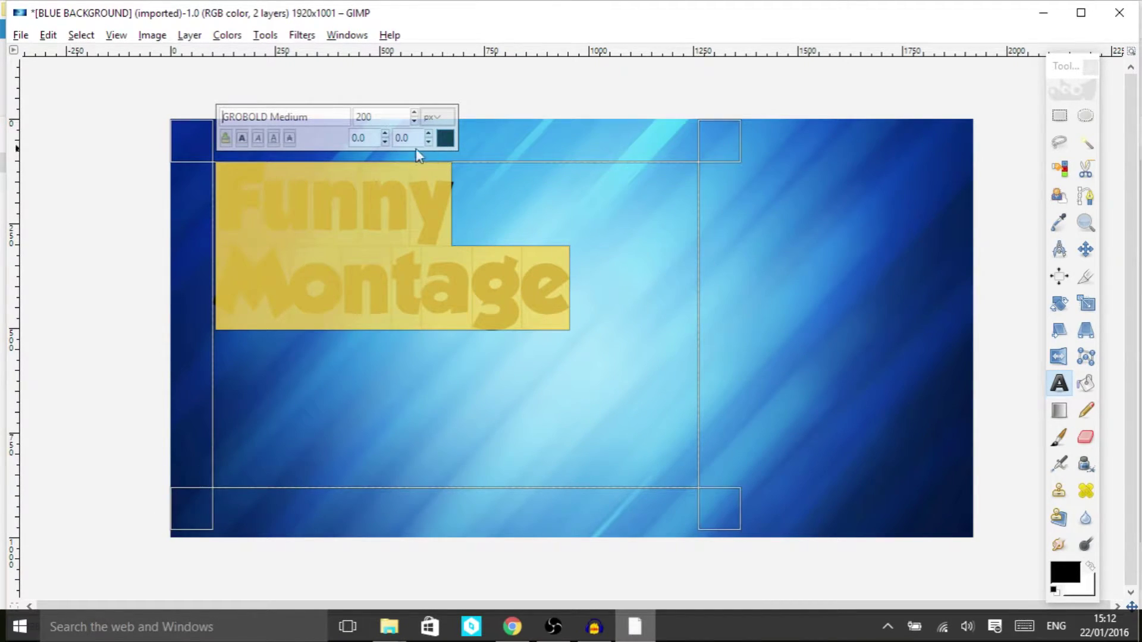
left_click(584, 244)
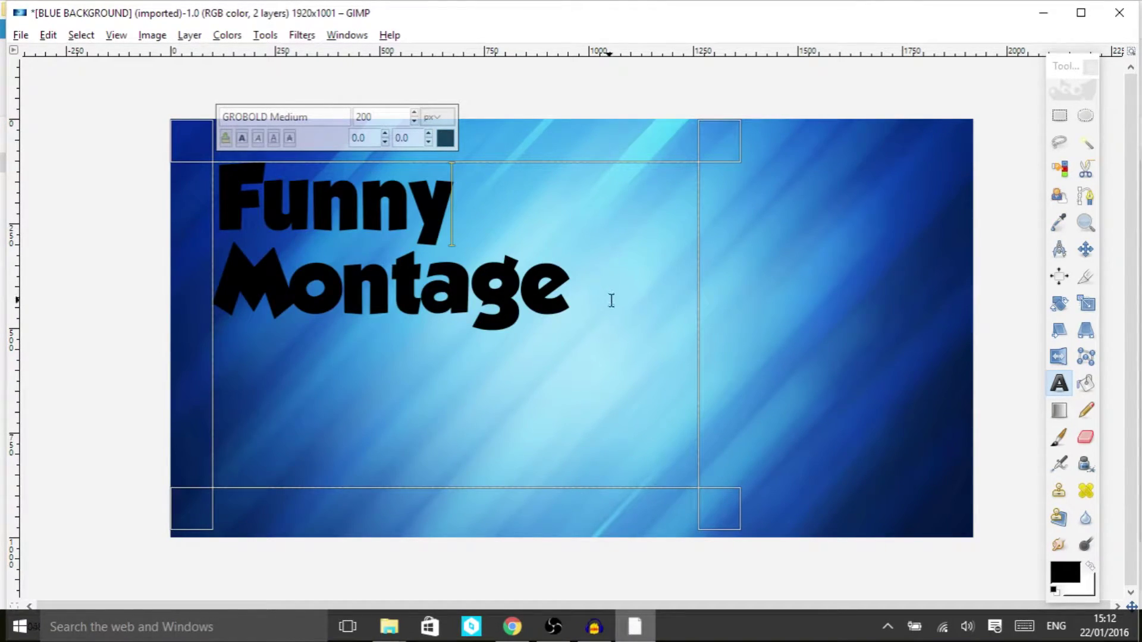
Step: Recolour the whole "Funny Montage" text to yellow, ffff00
left_click_drag(611, 303, 232, 183)
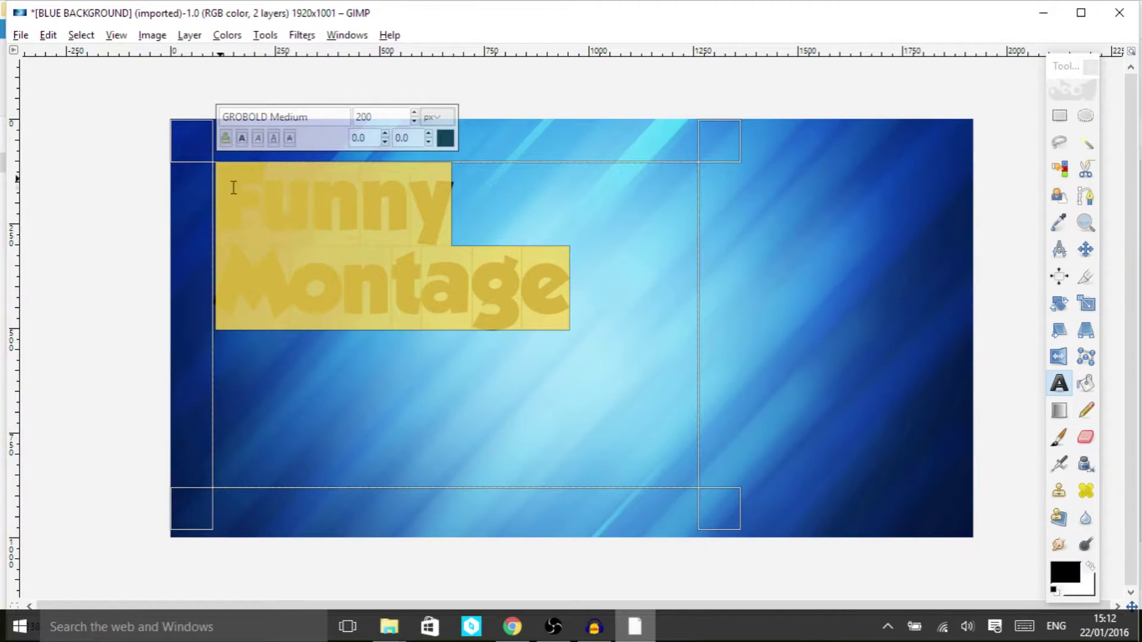
left_click(445, 139)
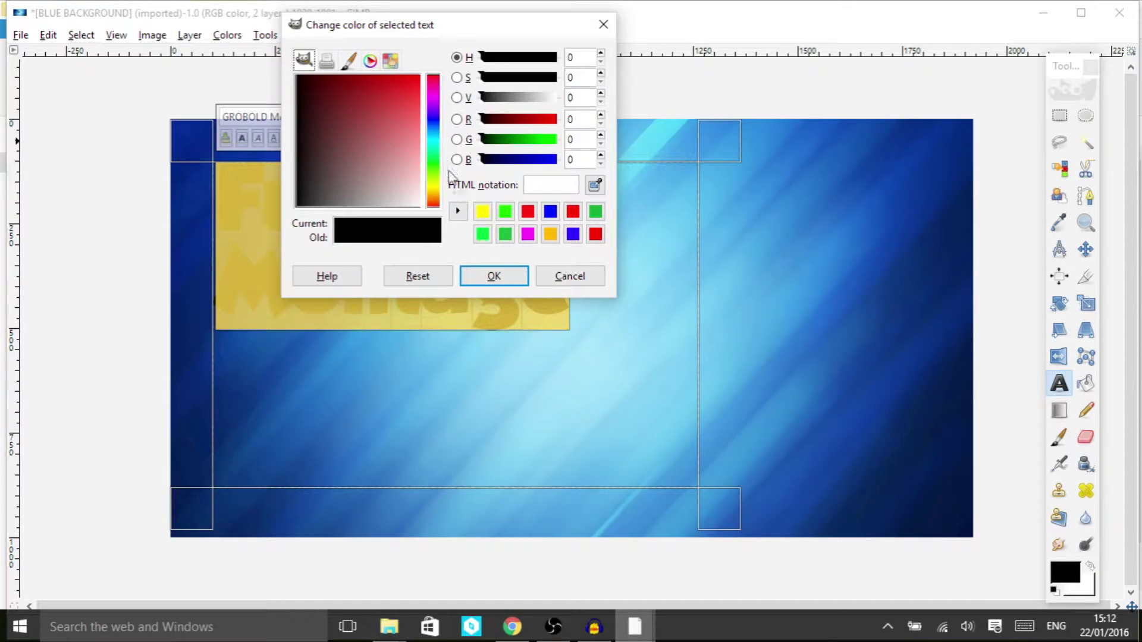
left_click(483, 212)
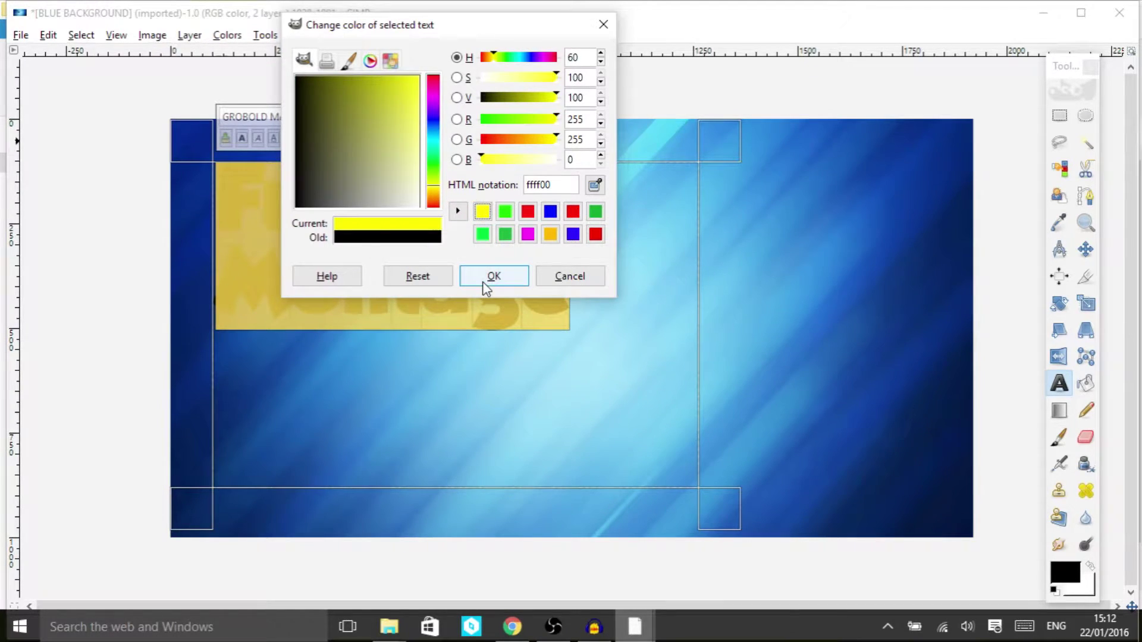
left_click(518, 276)
Step: Enlarge the whole text to 280 px after trying 240 and 260, and widen its box to about 1260 px so "Montage" fits on one line
left_click_drag(574, 291, 226, 208)
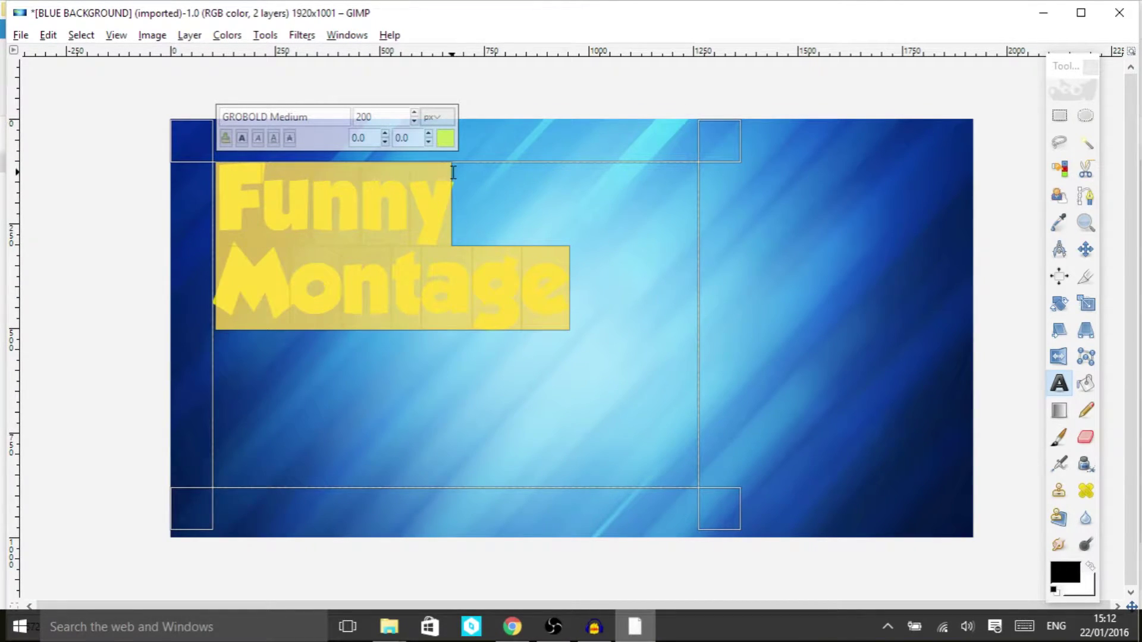
left_click(398, 119)
double_click(397, 119)
type("240")
key("Return")
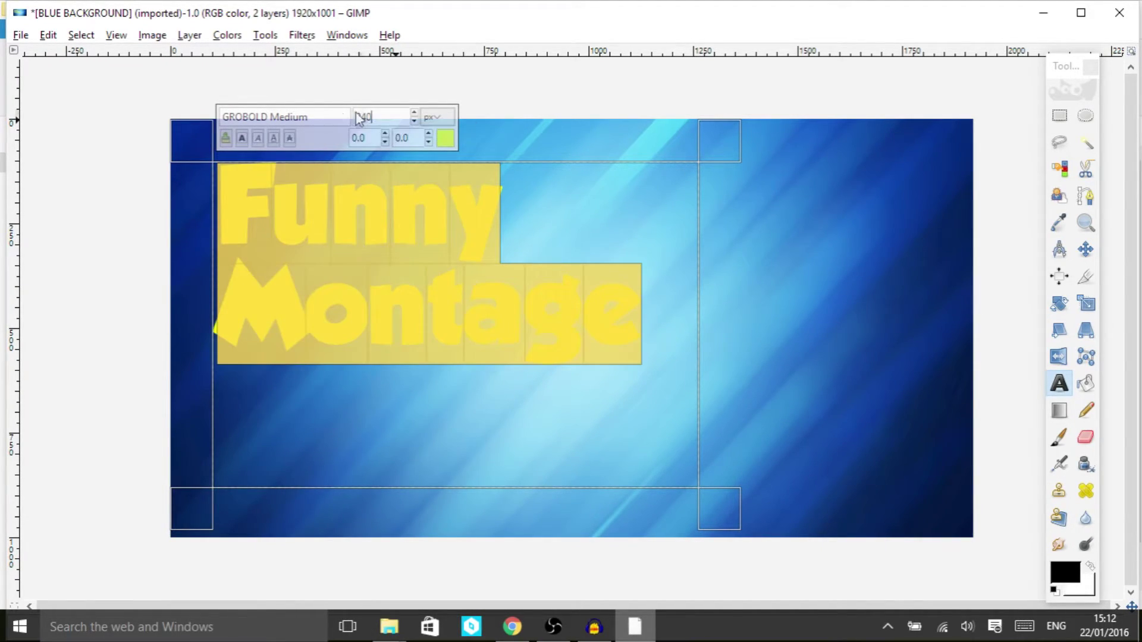
type("260")
key("Return")
type("280")
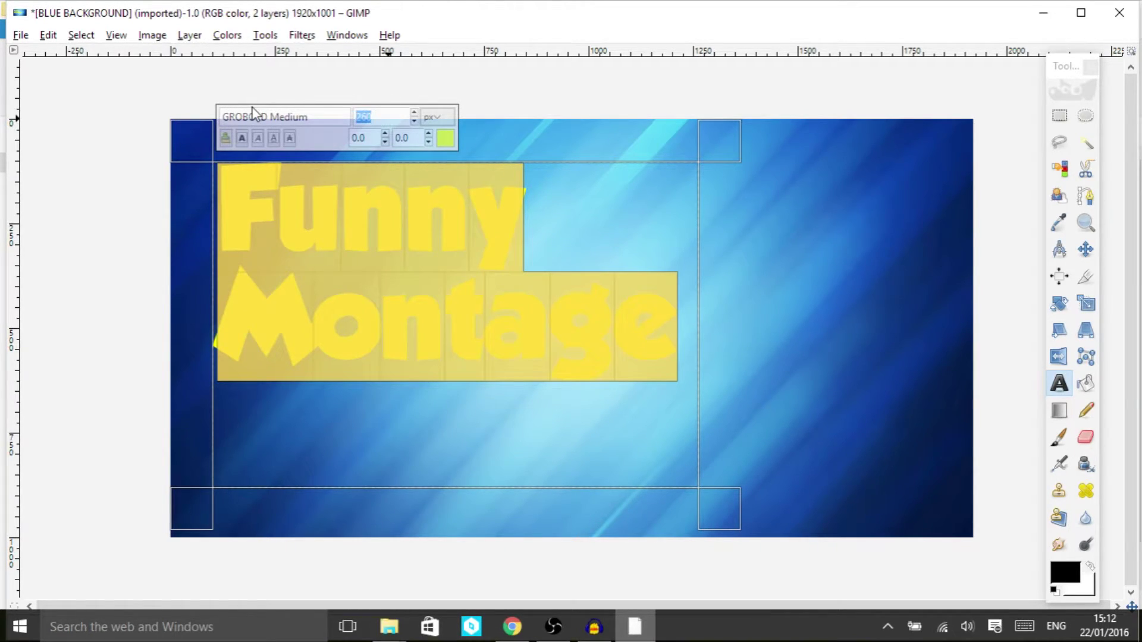
key("Return")
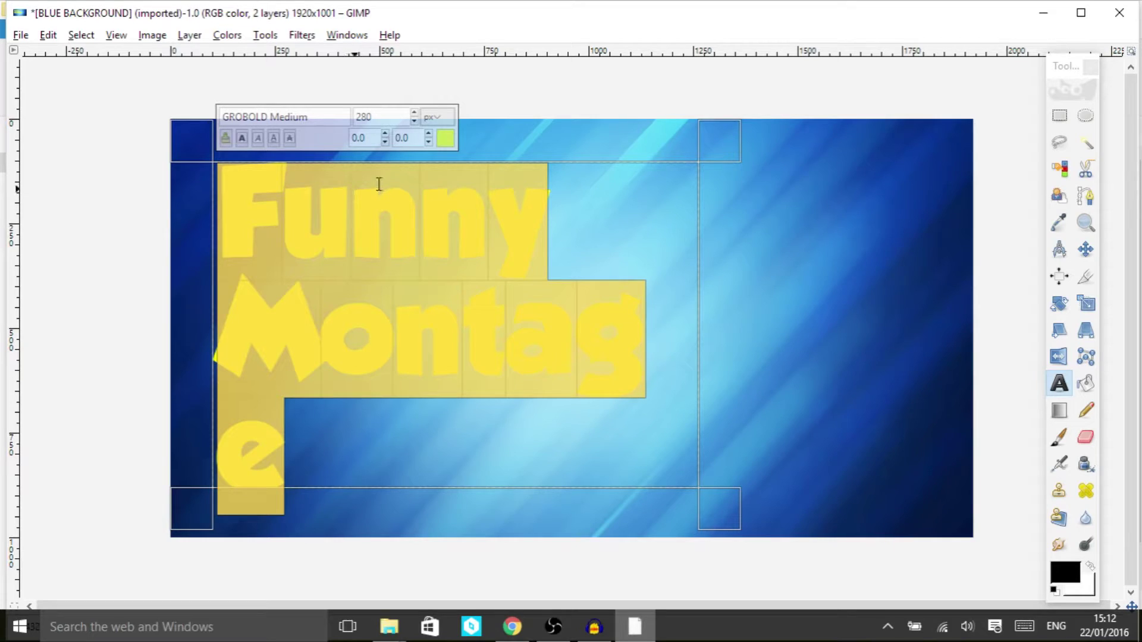
left_click_drag(736, 513, 776, 509)
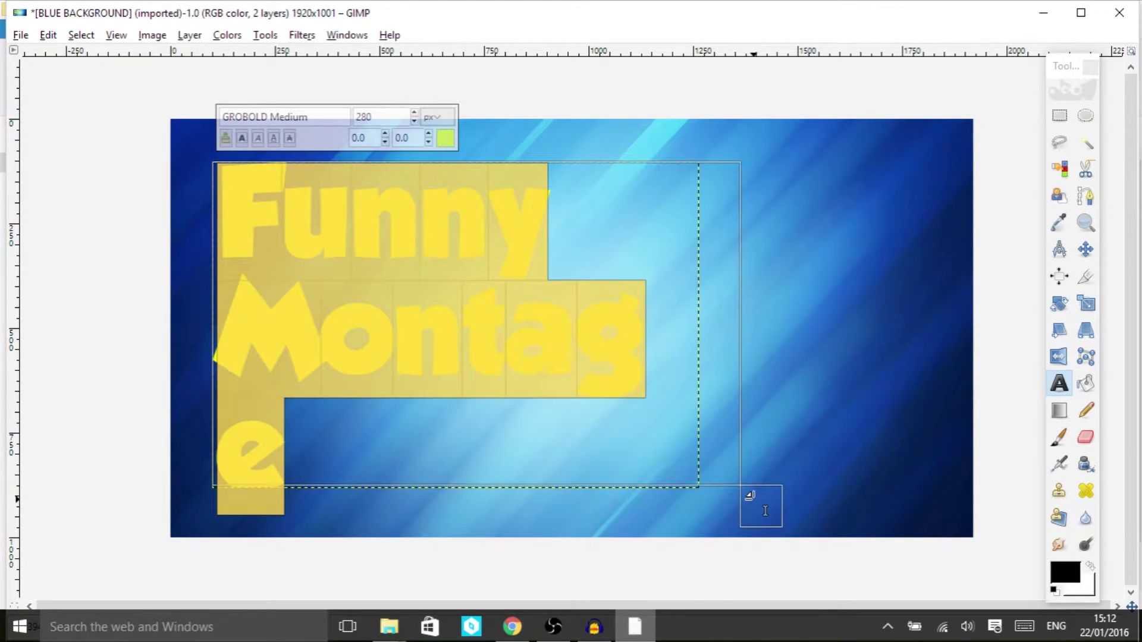
left_click(681, 425)
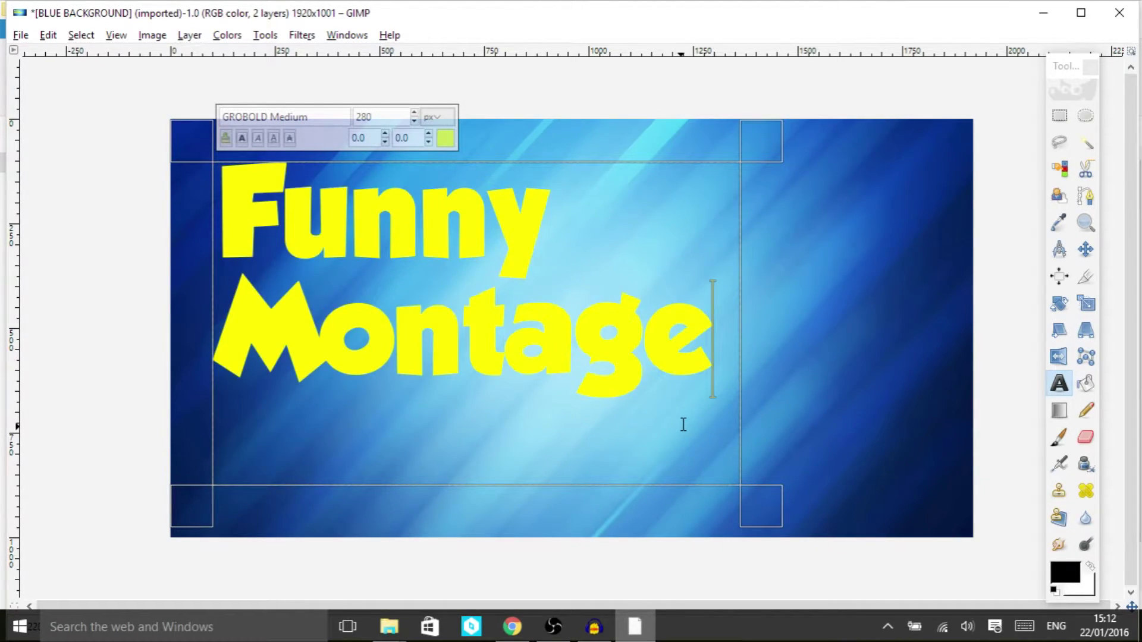
left_click_drag(729, 344, 467, 252)
left_click(614, 231)
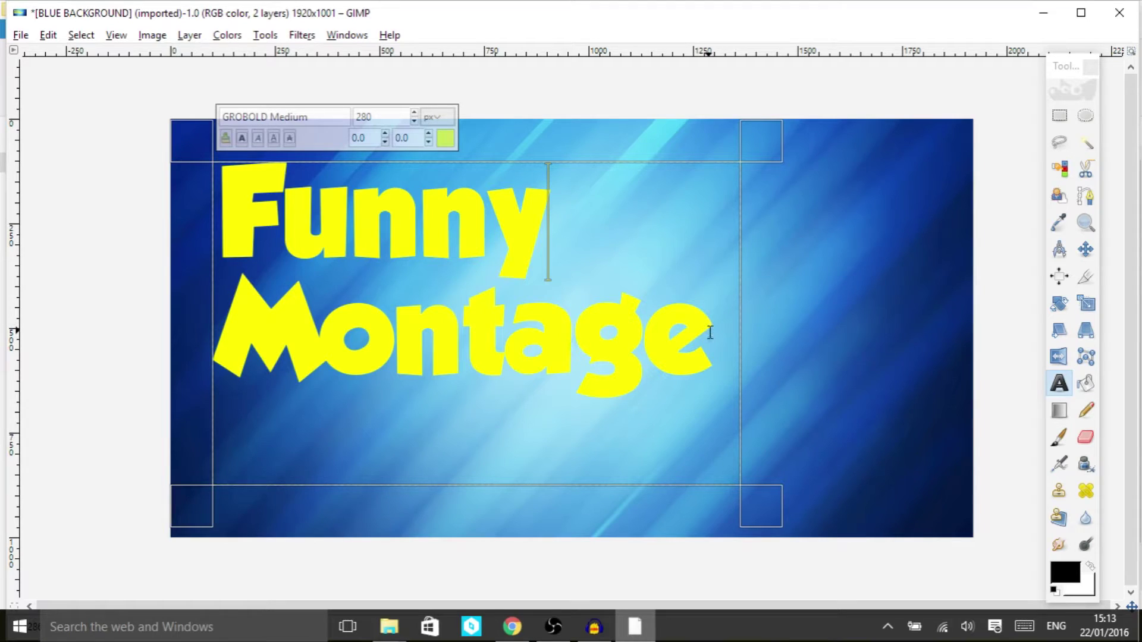
left_click_drag(710, 343, 395, 327)
left_click(638, 241)
key("ctrl+z")
left_click(571, 233)
left_click(53, 37)
left_click(61, 51)
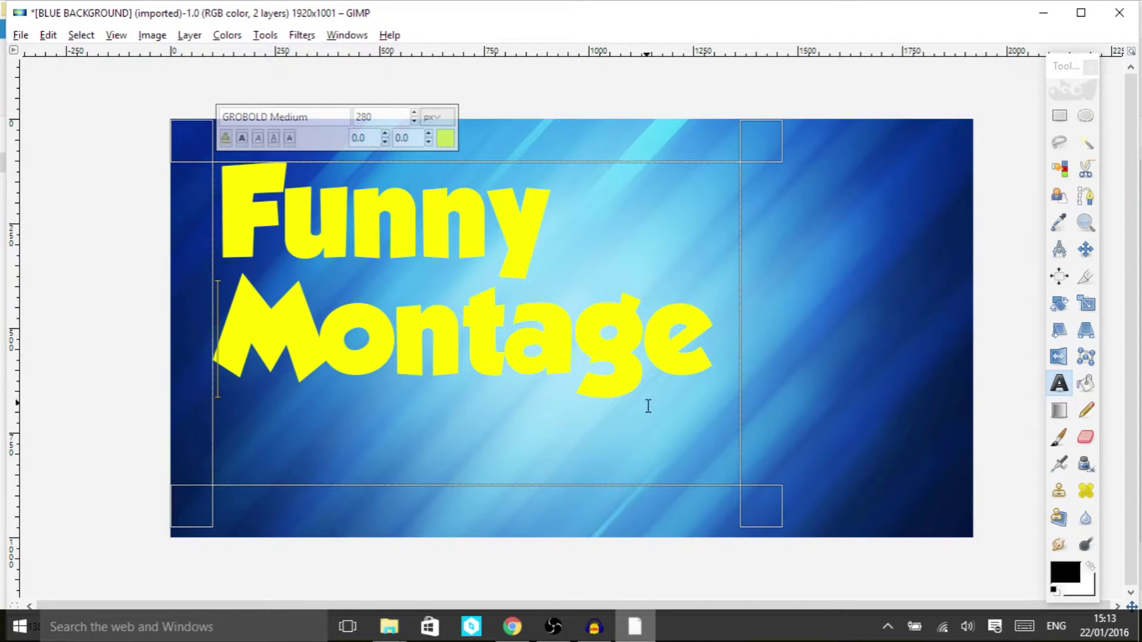
Step: Apply a black Drop Shadow to the "Funny Montage" text with X and Y offsets of 20, blur radius 15 and opacity 85
left_click_drag(716, 360, 240, 198)
left_click(265, 35)
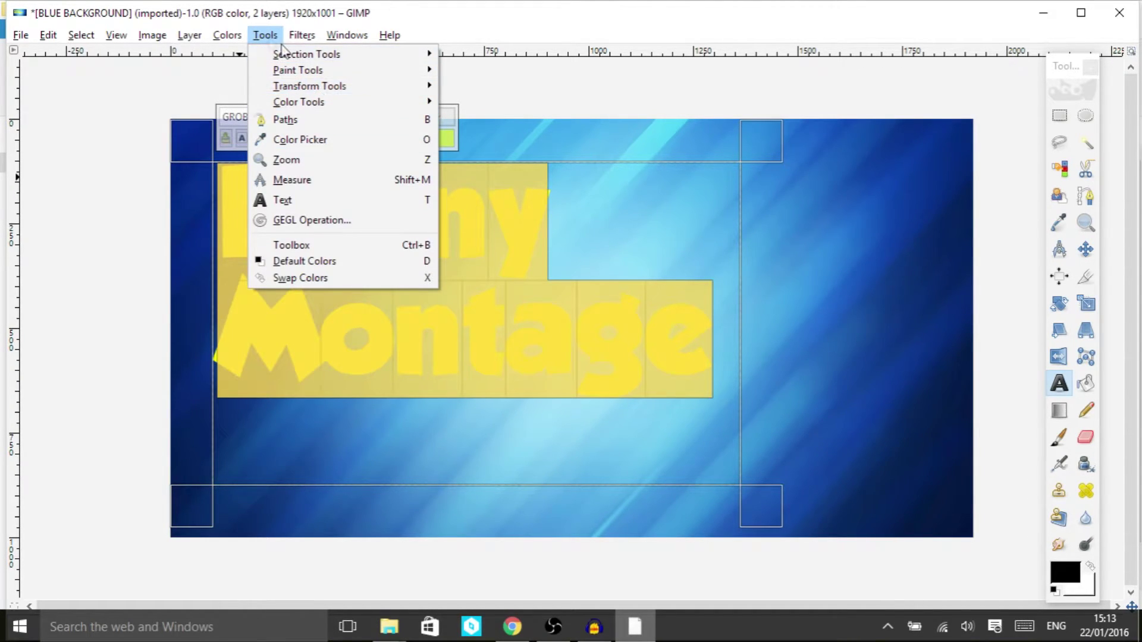
left_click(265, 36)
left_click(273, 38)
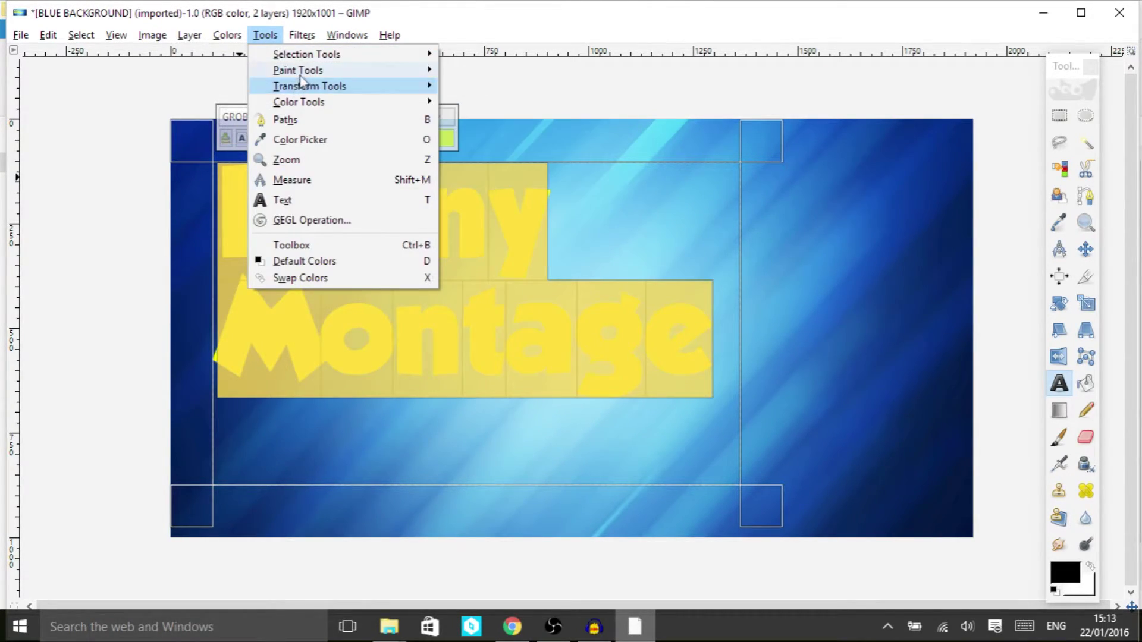
mouse_move(303, 90)
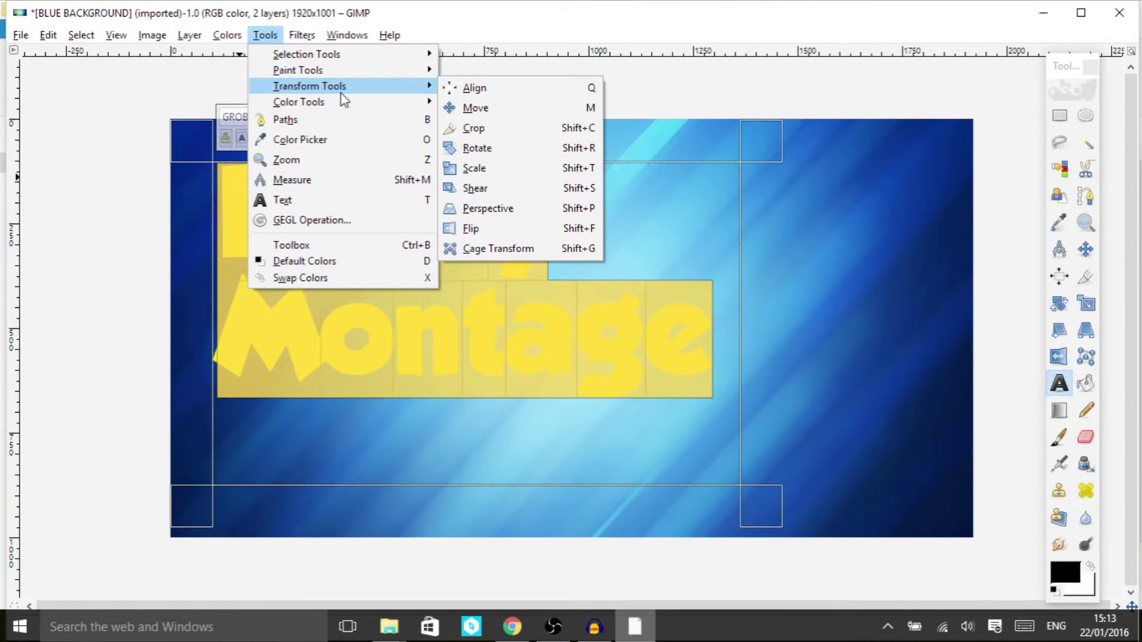
left_click(265, 35)
left_click(304, 37)
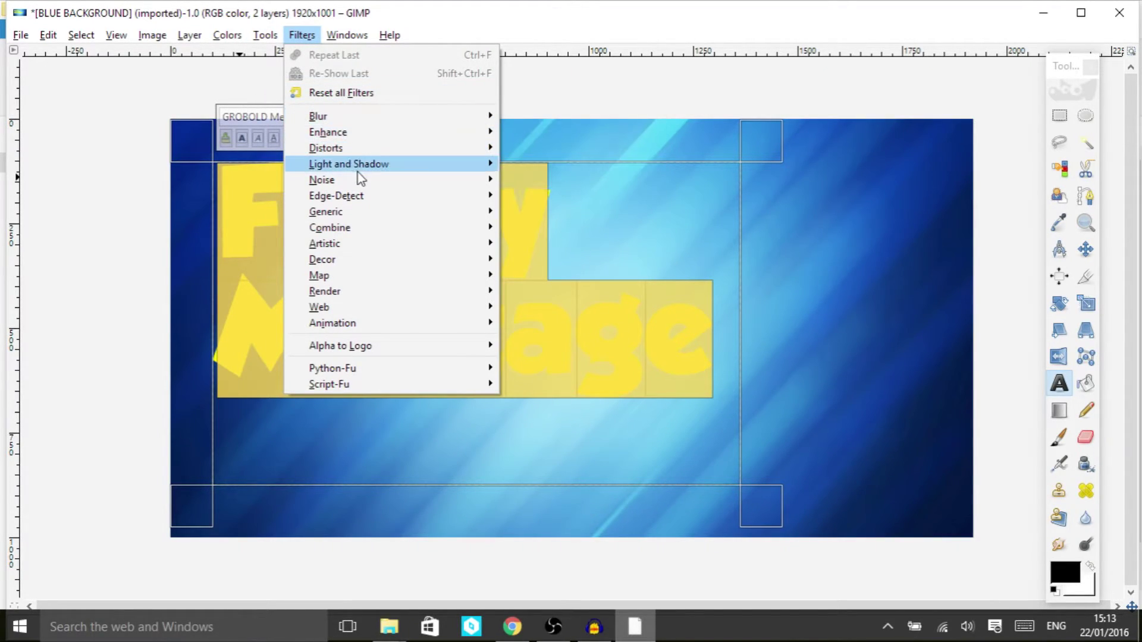
mouse_move(358, 169)
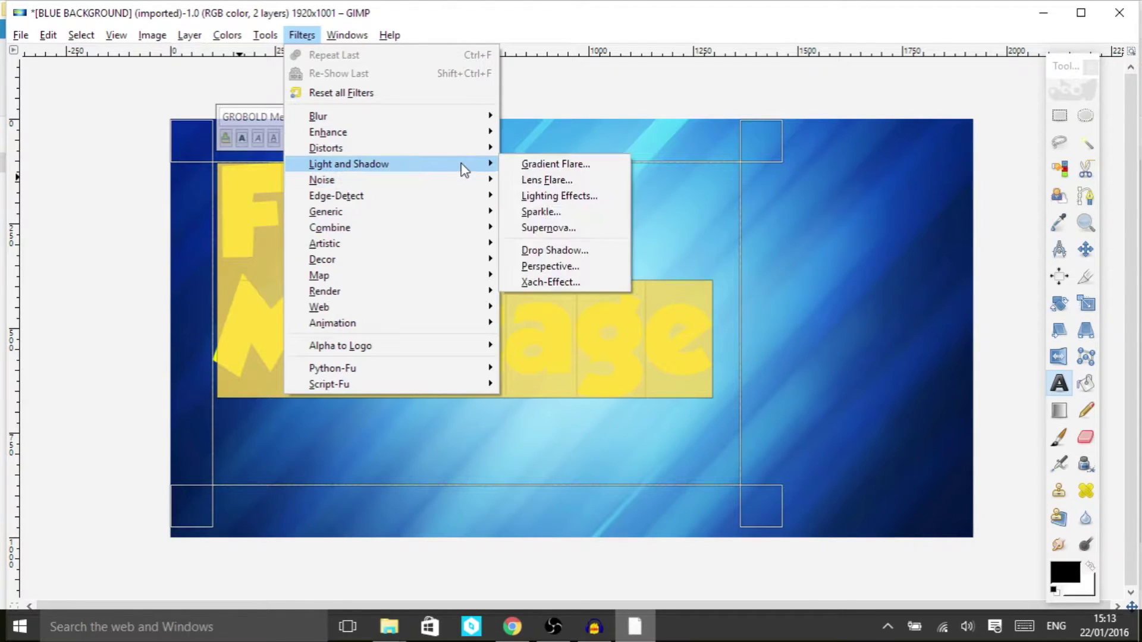
left_click(559, 251)
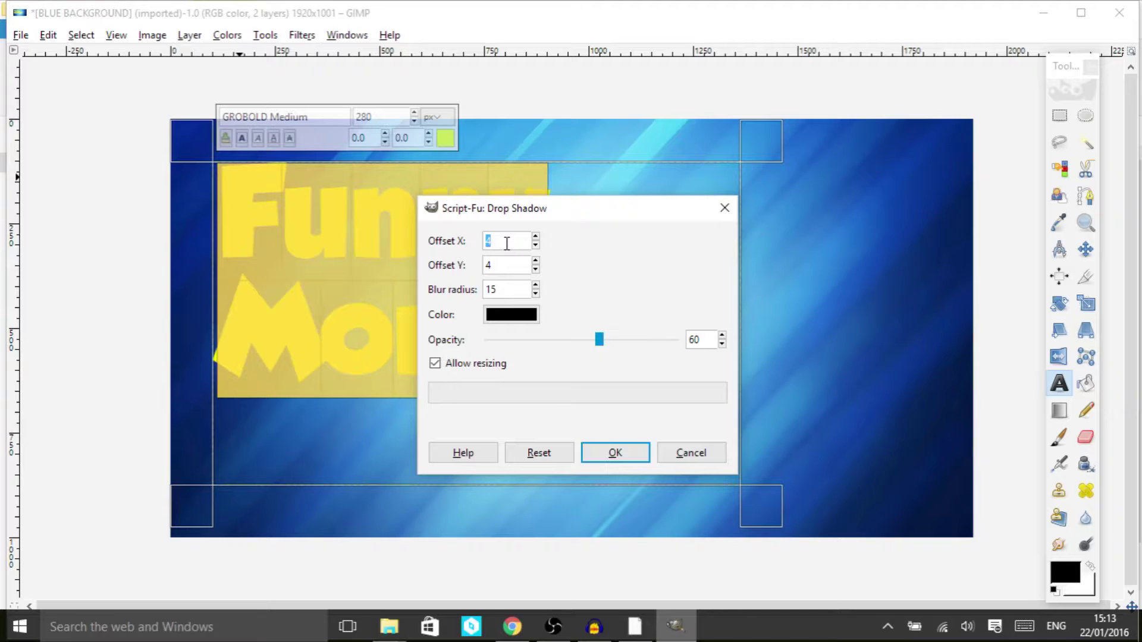
left_click_drag(507, 241, 465, 238)
left_click_drag(507, 265, 459, 263)
left_click(517, 324)
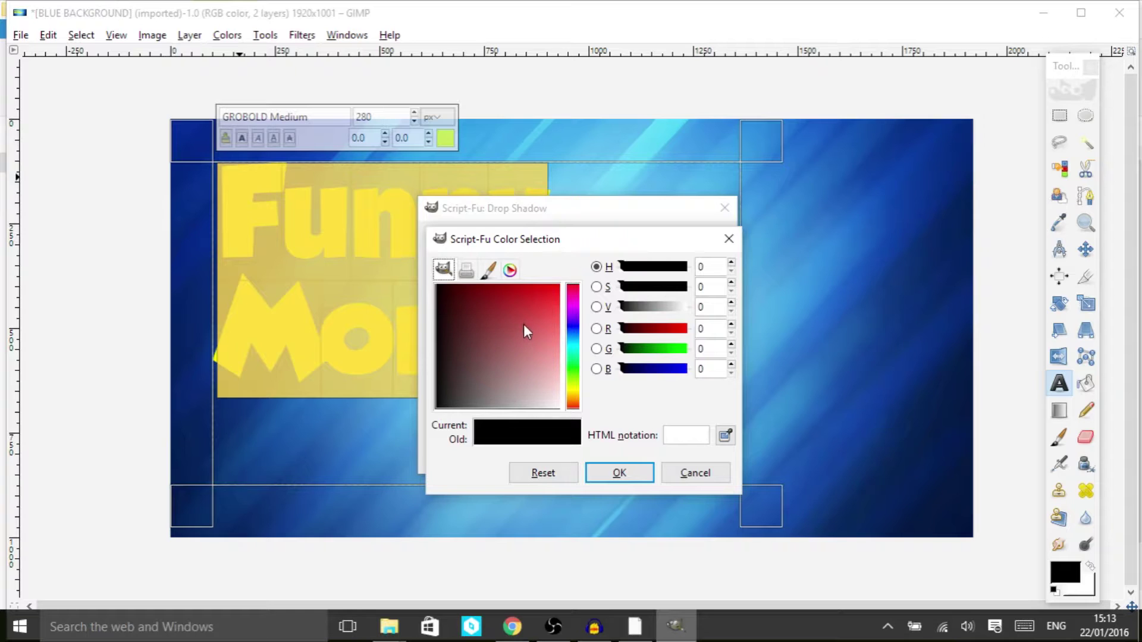
left_click(617, 474)
left_click_drag(599, 346, 646, 348)
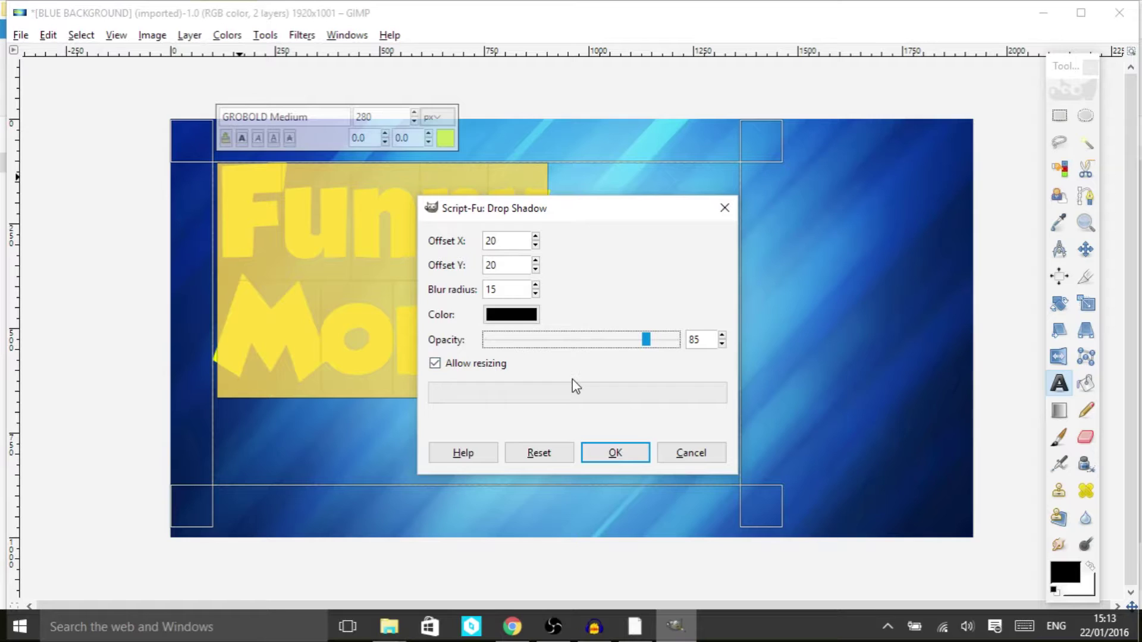
left_click(613, 456)
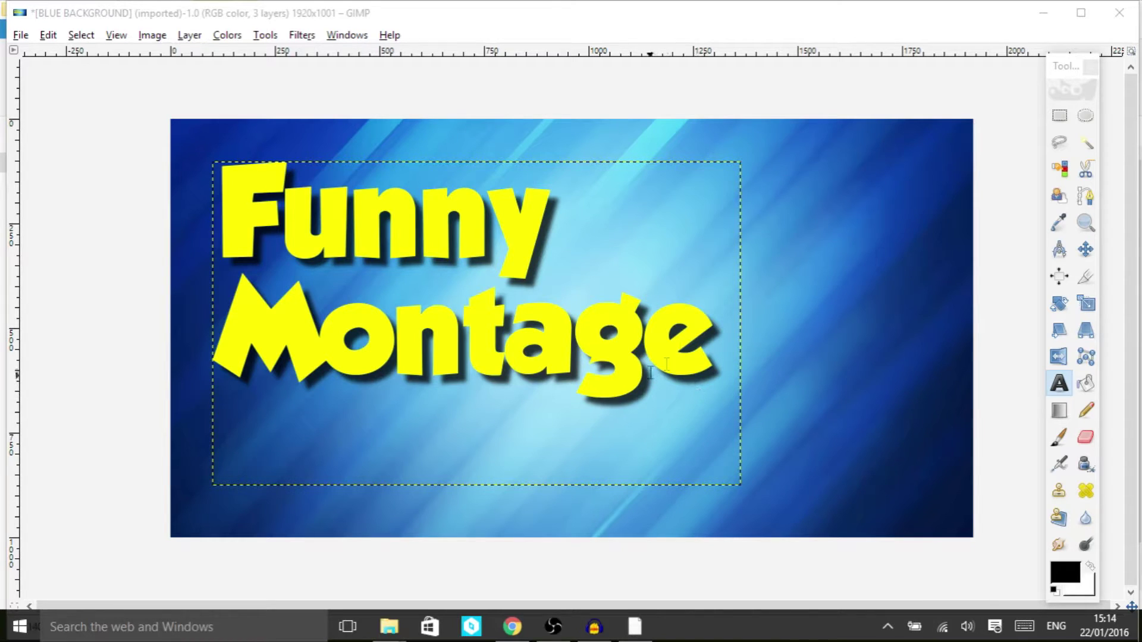
Step: Shrink the text box around "Funny Montage" to about 1220 by 600 px
left_click(698, 368)
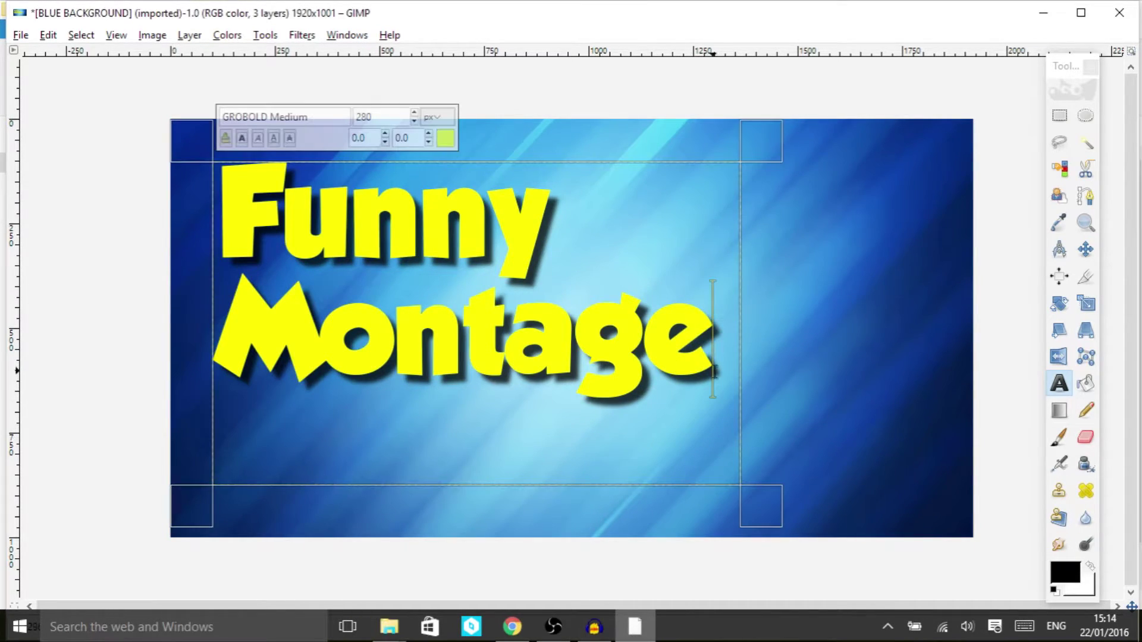
left_click_drag(757, 500, 753, 440)
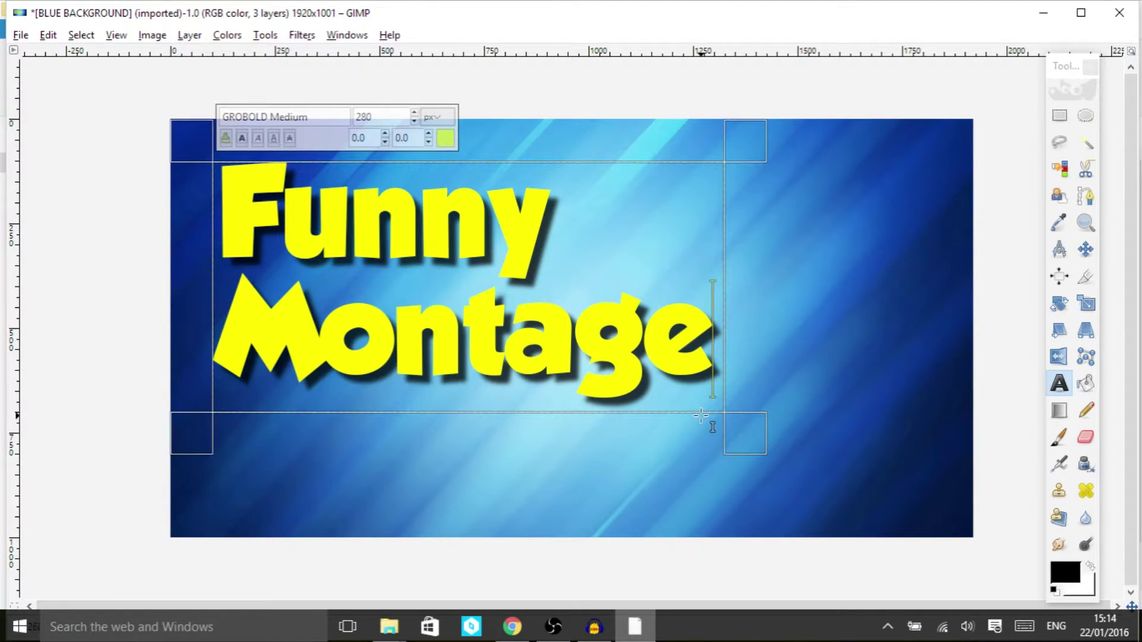
Step: Switch to Chrome, search for "call of duty transparent", and preview the Call of Duty logo in the image results
mouse_move(514, 634)
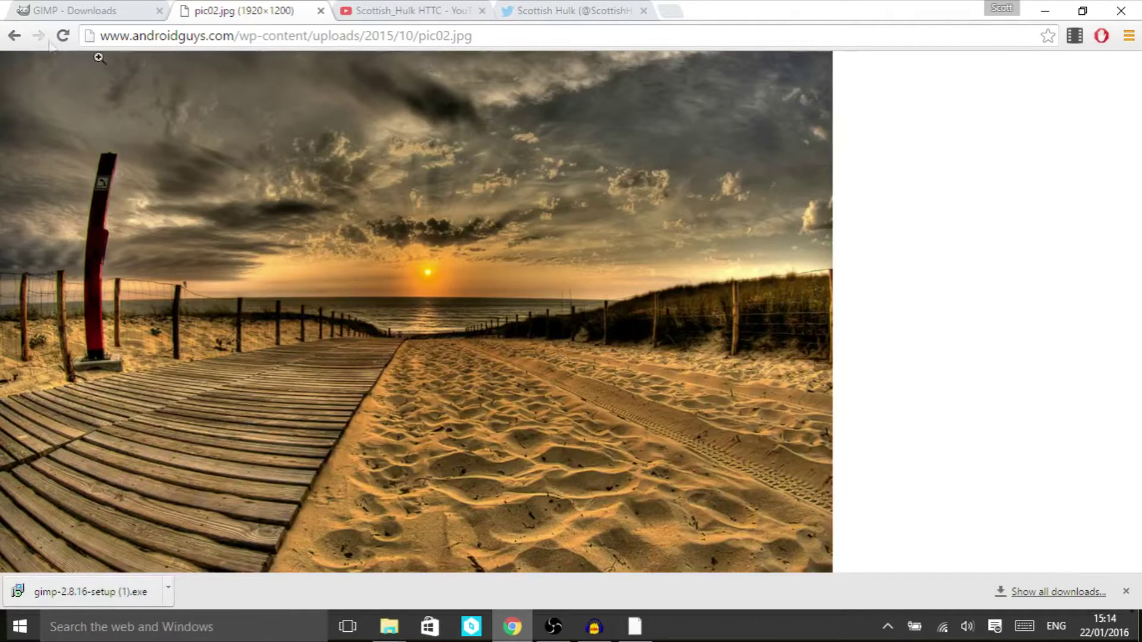
left_click(14, 37)
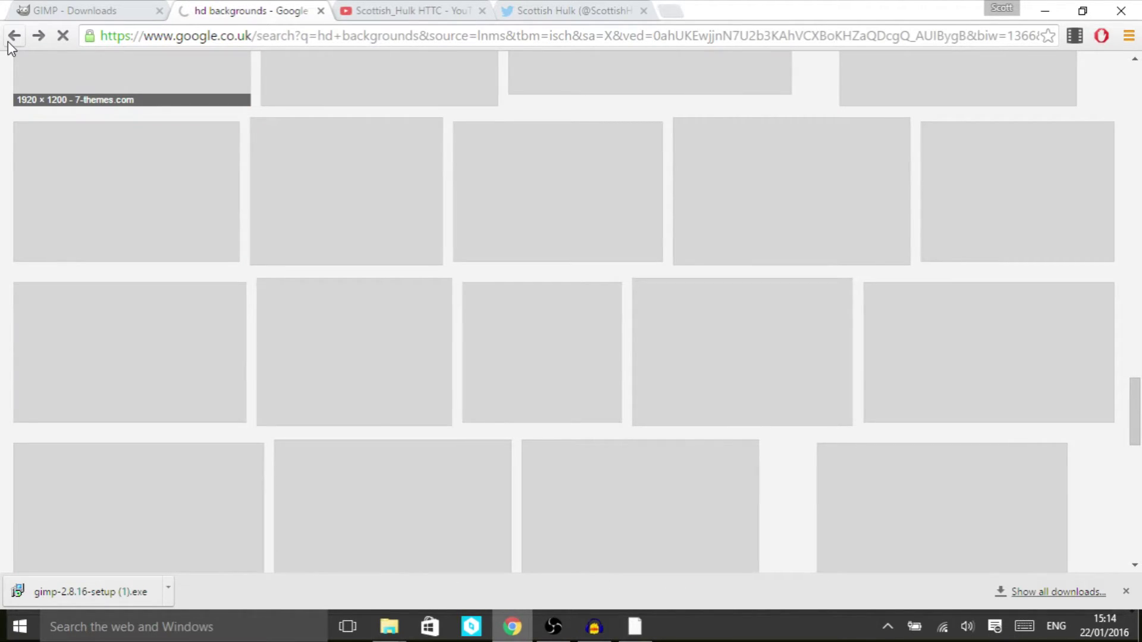
left_click(14, 37)
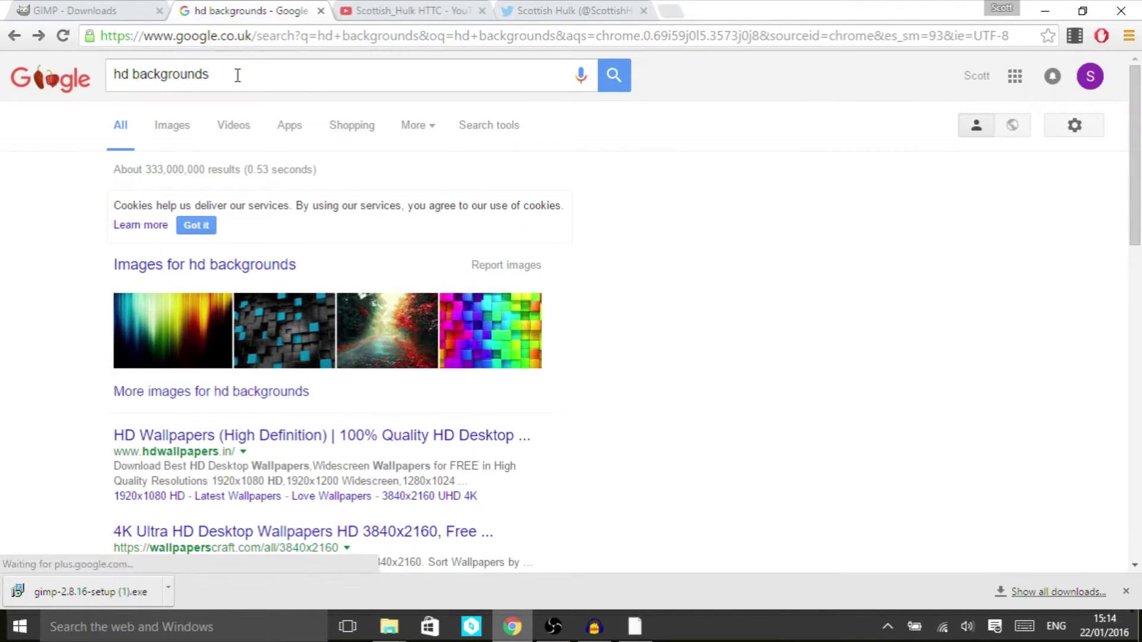
left_click(205, 72)
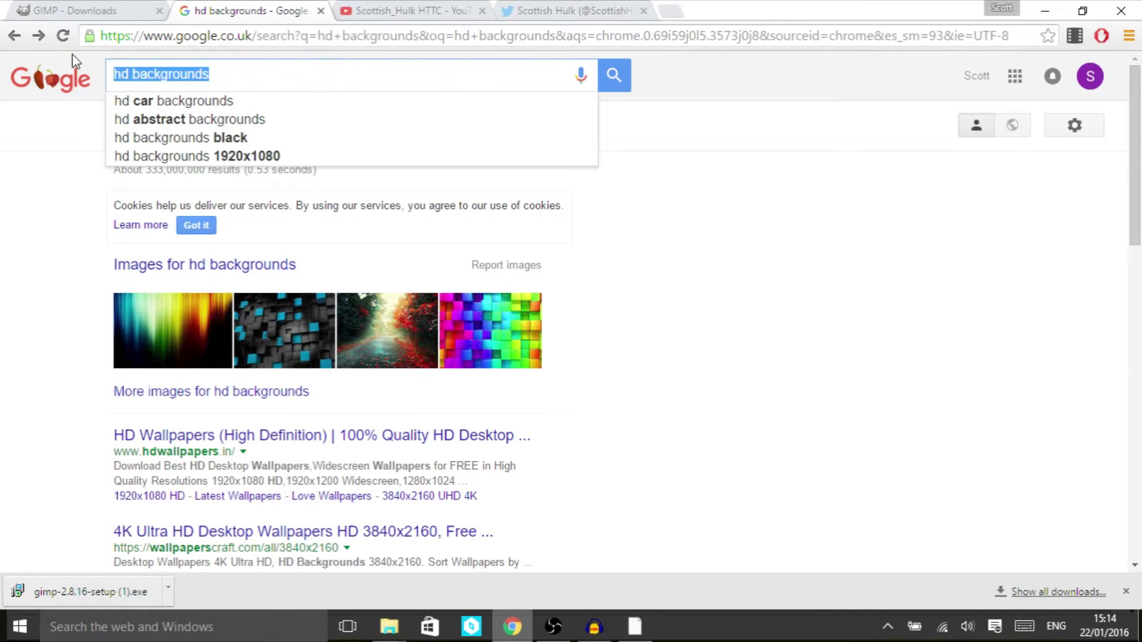
type("call of duty ")
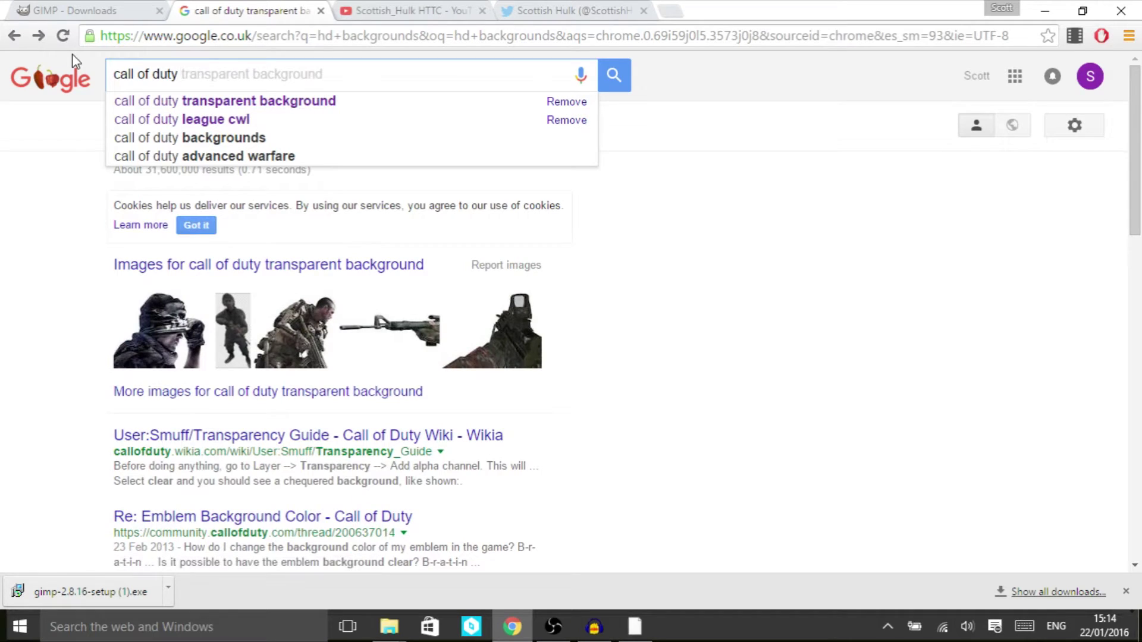
type("tran")
key("BackSpace")
type("nsparent")
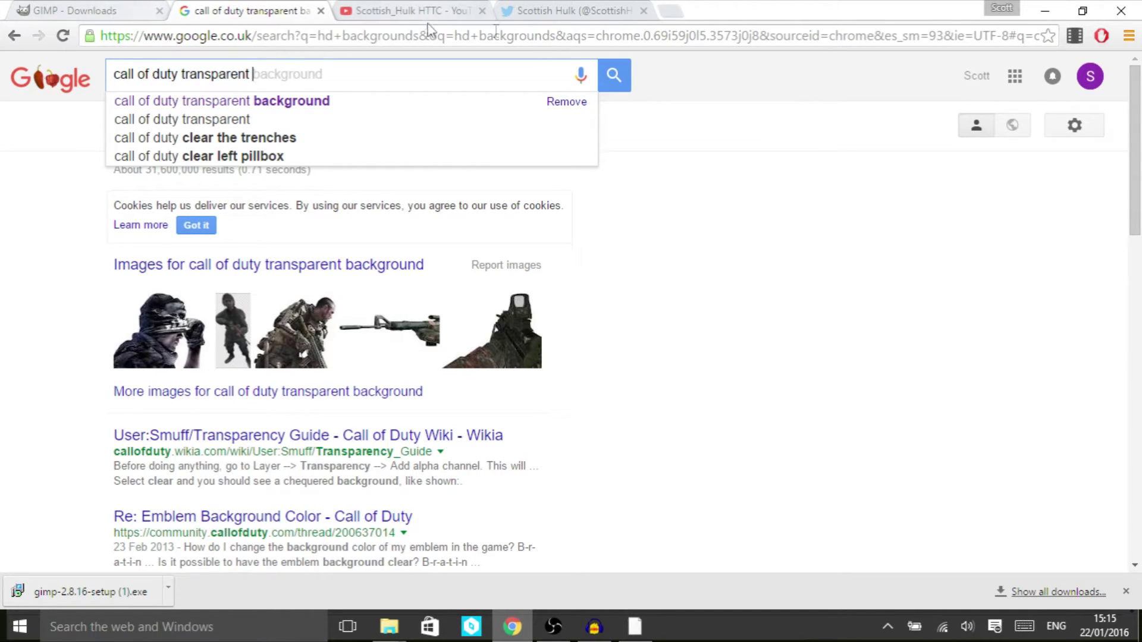
left_click(619, 74)
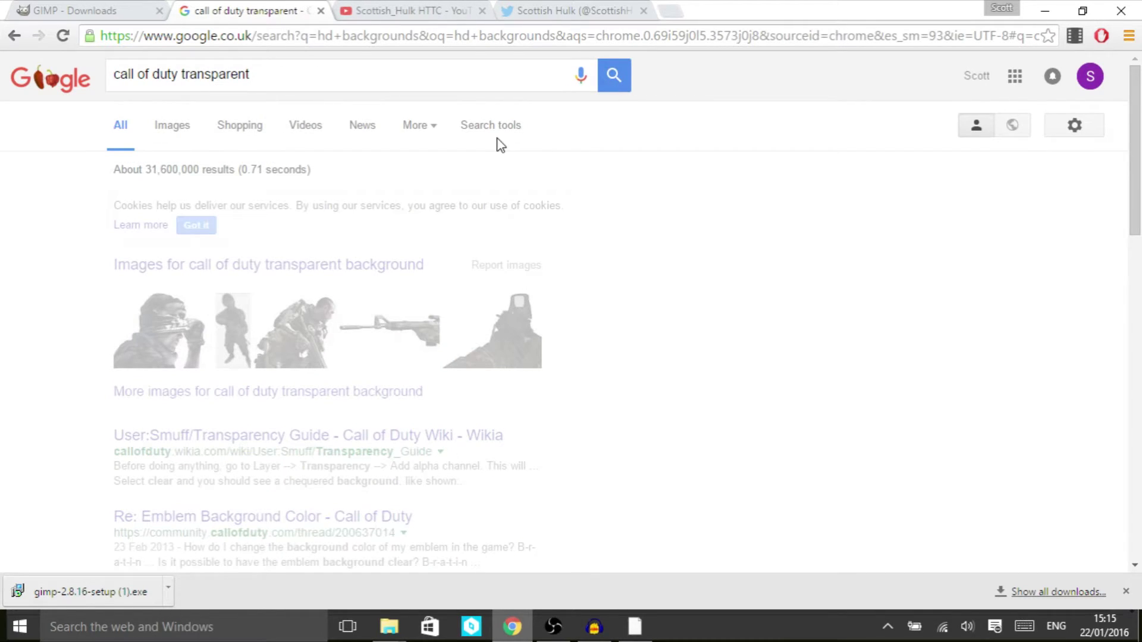
left_click(201, 277)
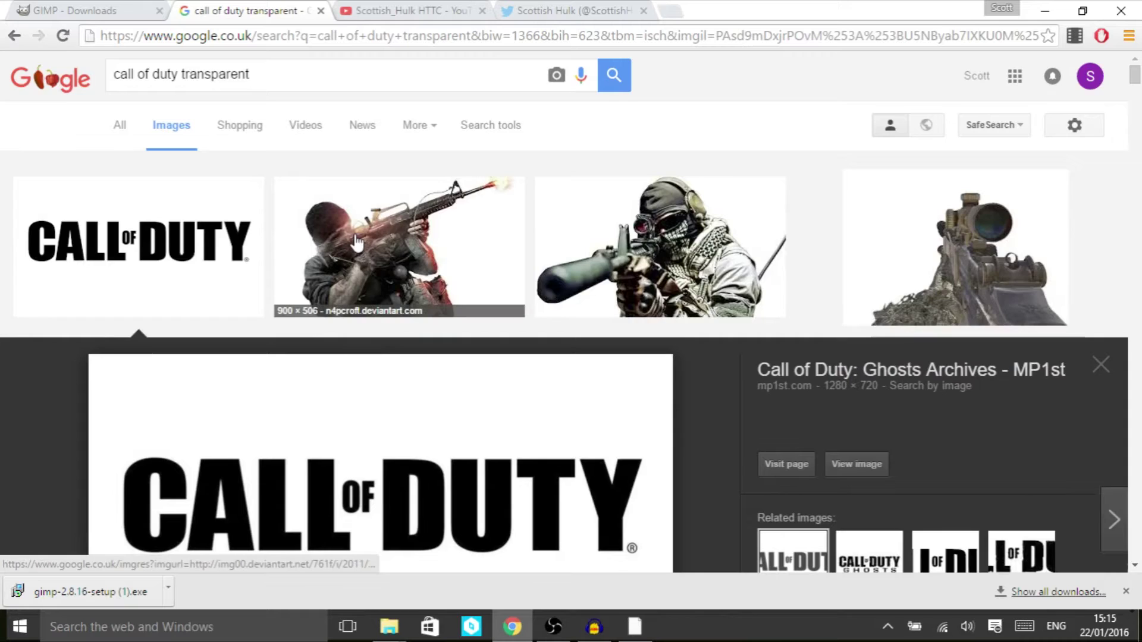
Step: Open the Call of Duty: Black Ops soldier render at full size and save it as a PNG in the TRANSPARENT ART folder
left_click(356, 243)
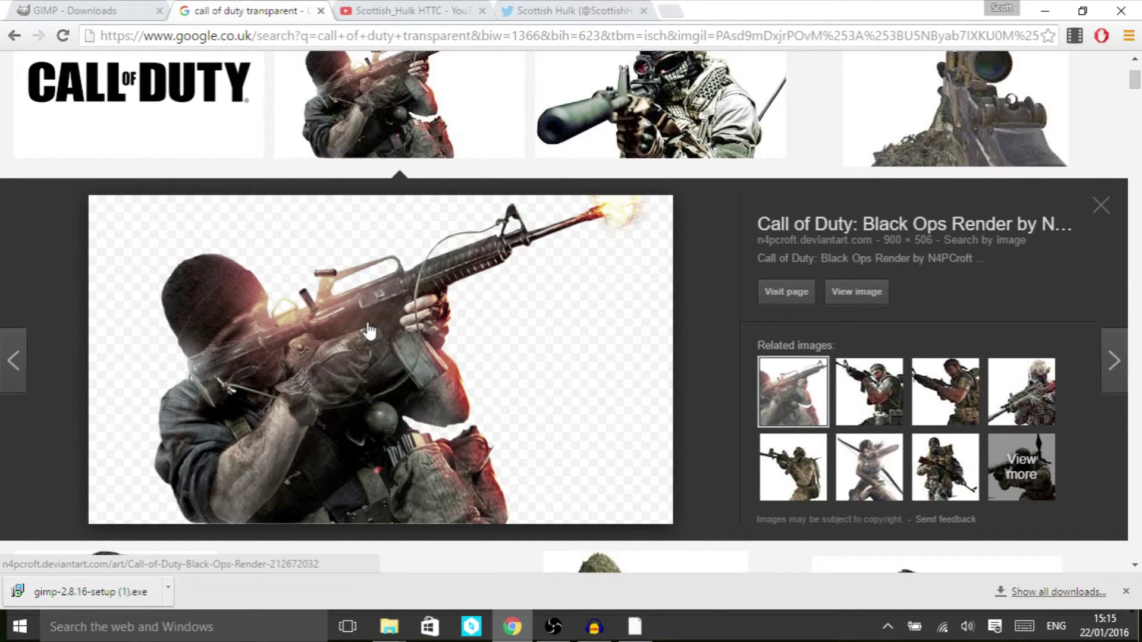
left_click(857, 291)
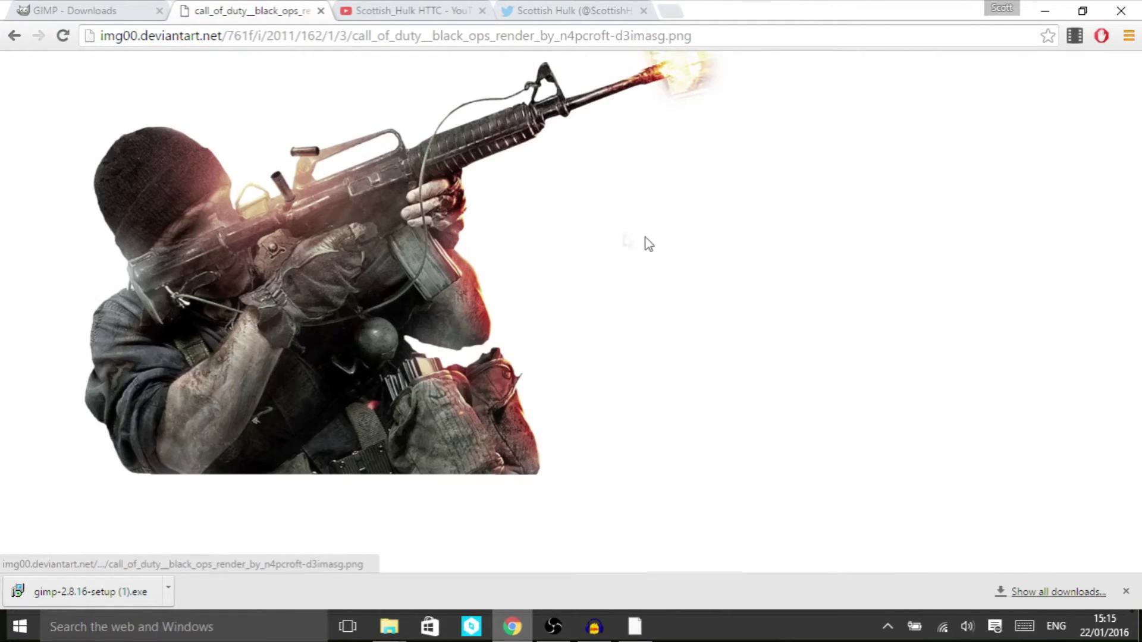
right_click(434, 208)
left_click(484, 229)
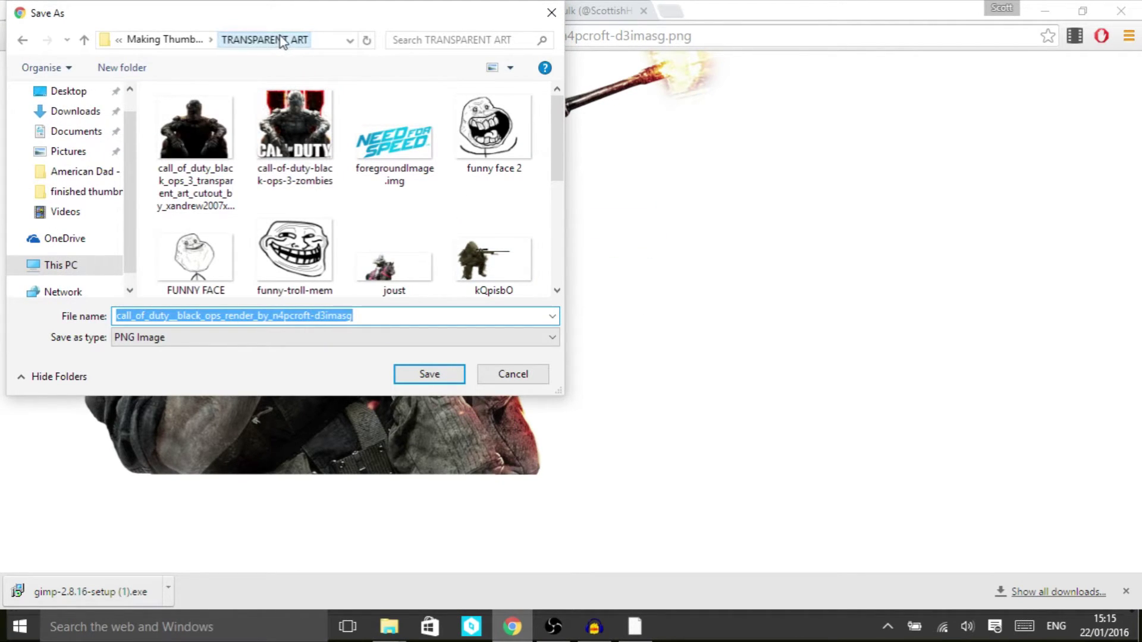
scroll(342, 228, "down", 2)
scroll(340, 223, "down", 2)
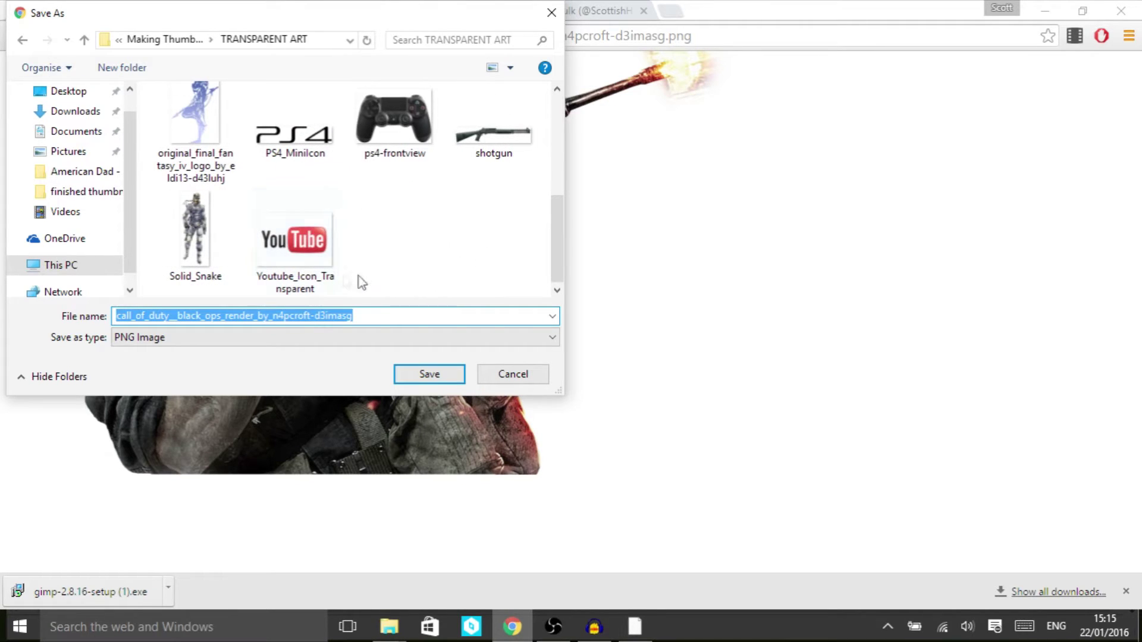
left_click(423, 378)
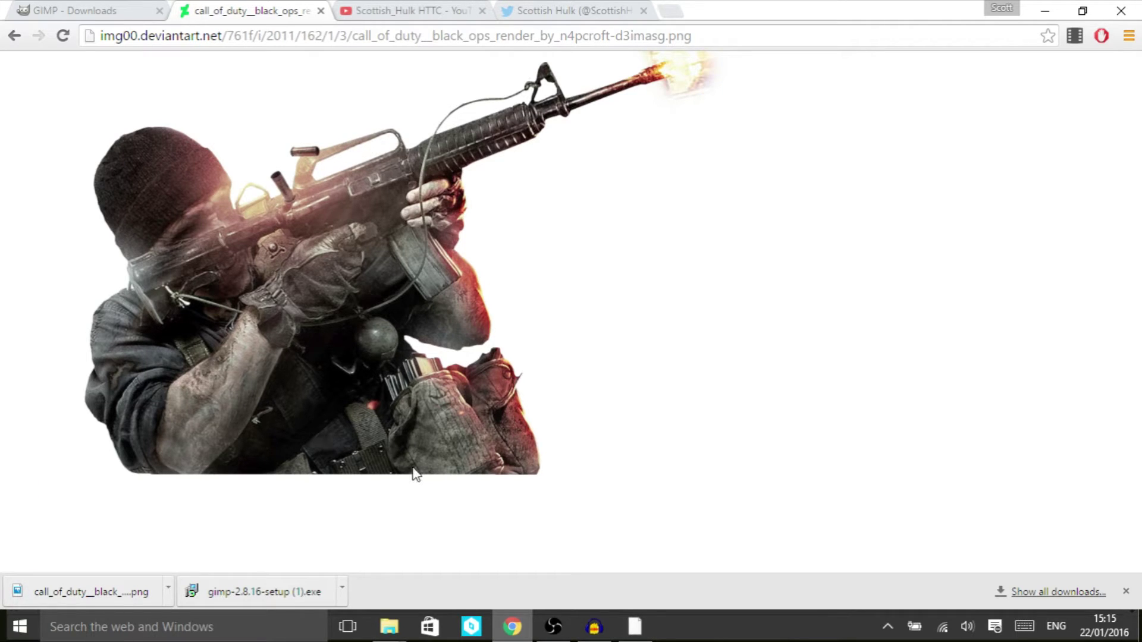
Step: Add the call_of_duty__black_ops_render image from the TRANSPARENT ART folder to the GIMP thumbnail as a new layer
left_click(635, 626)
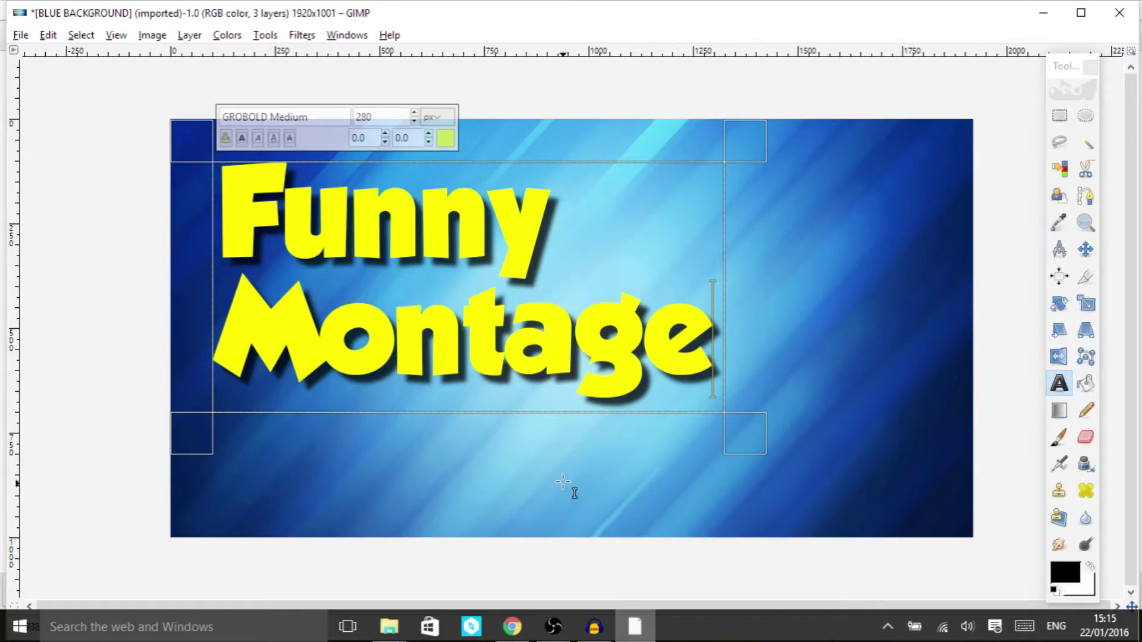
mouse_move(389, 627)
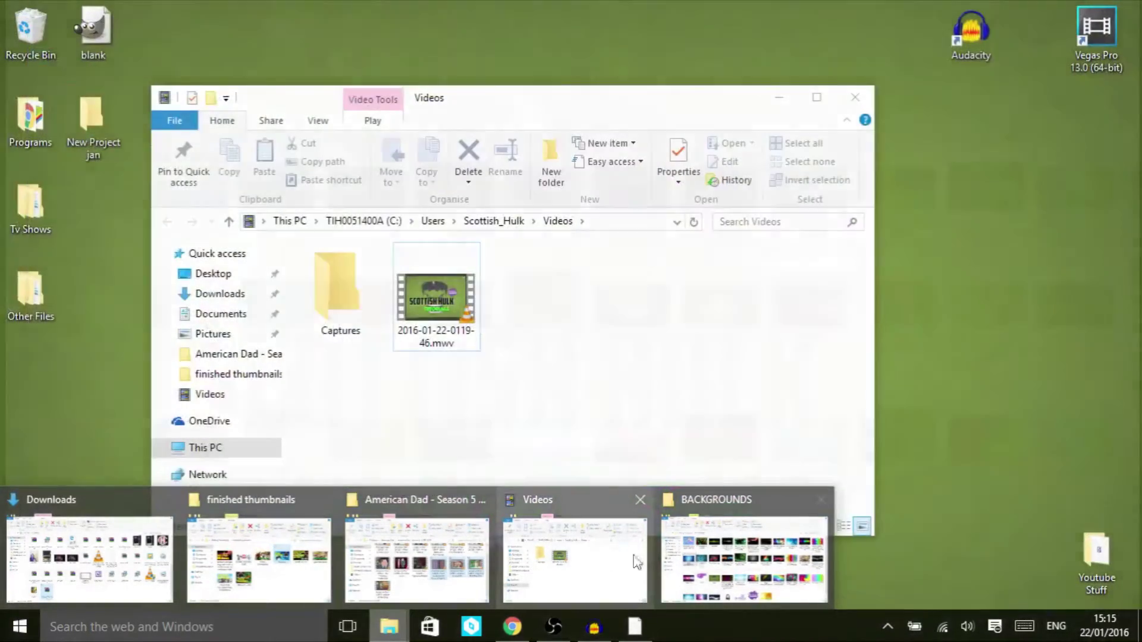
left_click(743, 560)
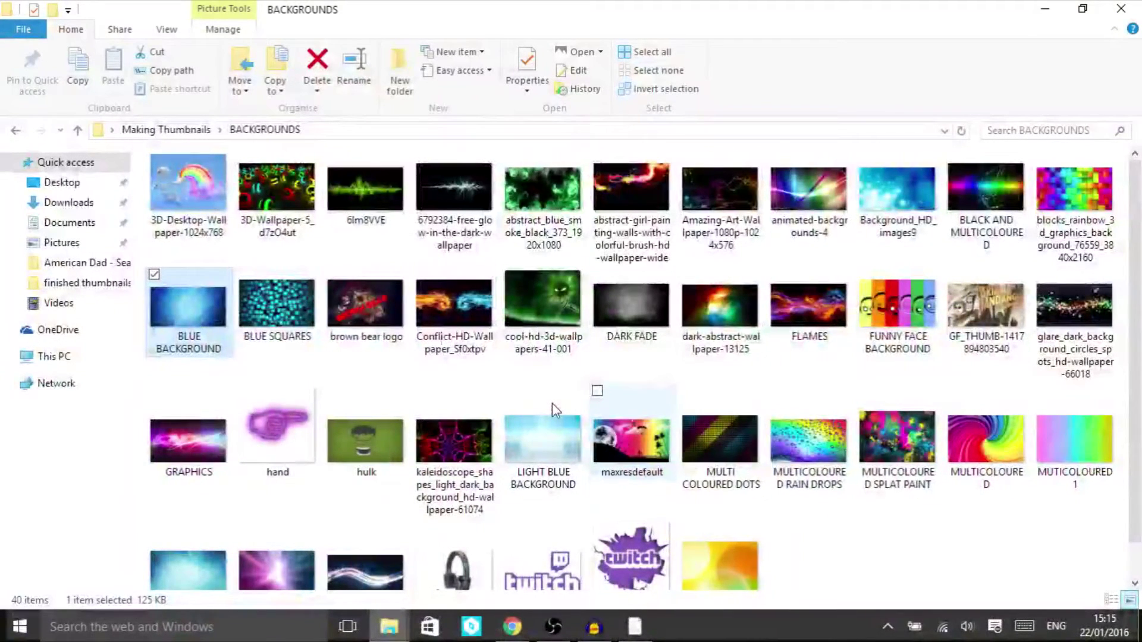
left_click(193, 130)
double_click(224, 236)
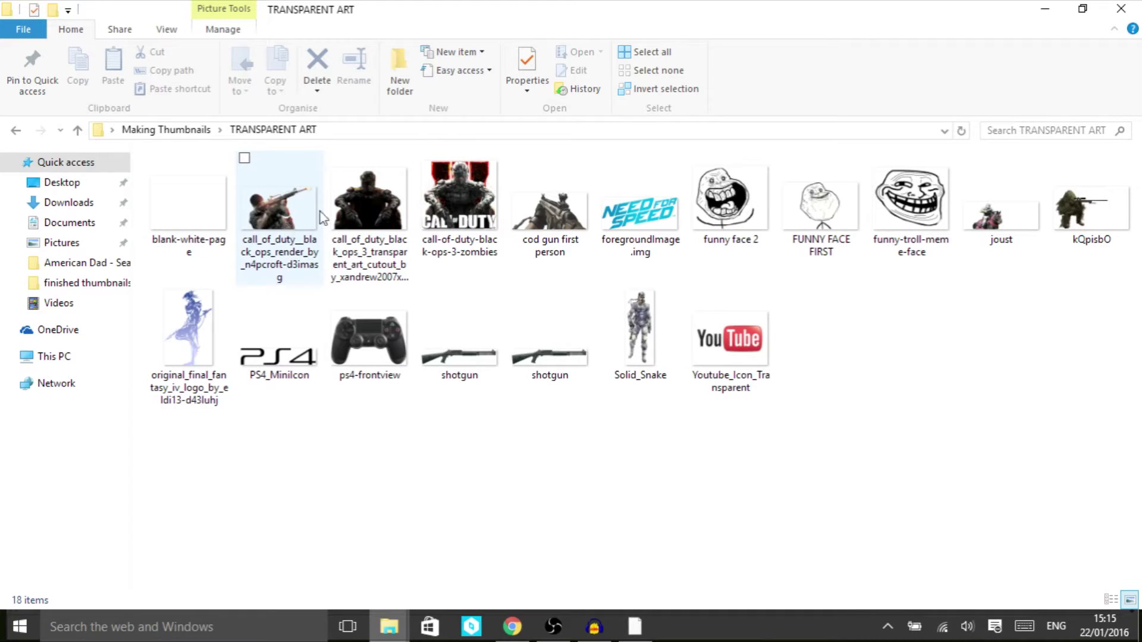
left_click(1083, 8)
left_click_drag(646, 167, 999, 95)
left_click(856, 301)
left_click_drag(658, 385, 405, 458)
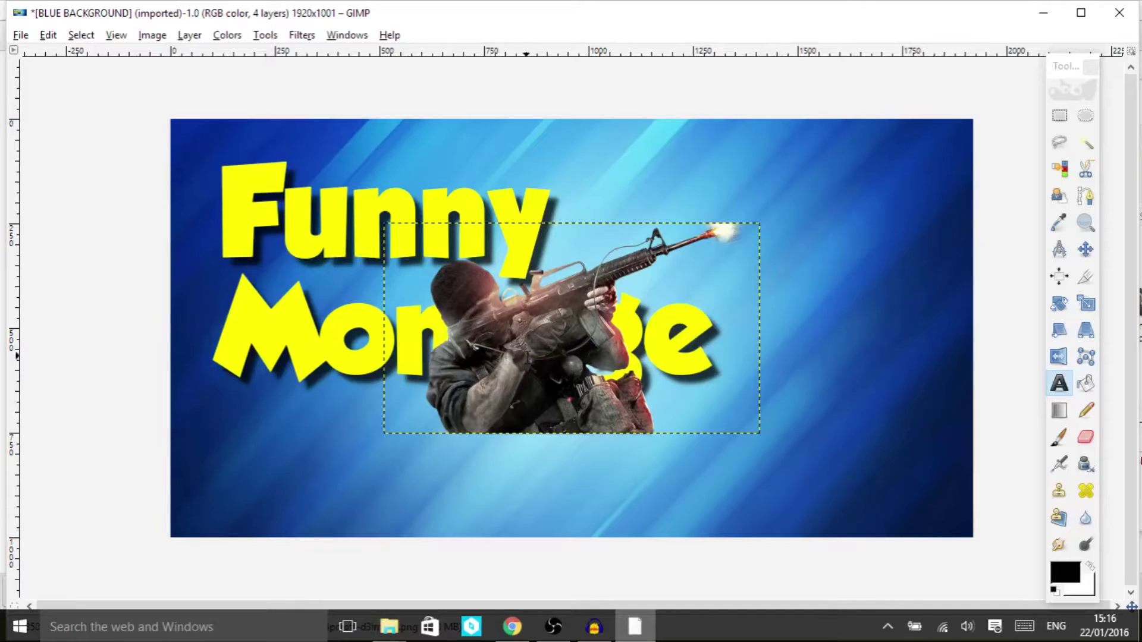
Step: Activate the Move tool for the soldier layer
left_click(265, 36)
mouse_move(298, 89)
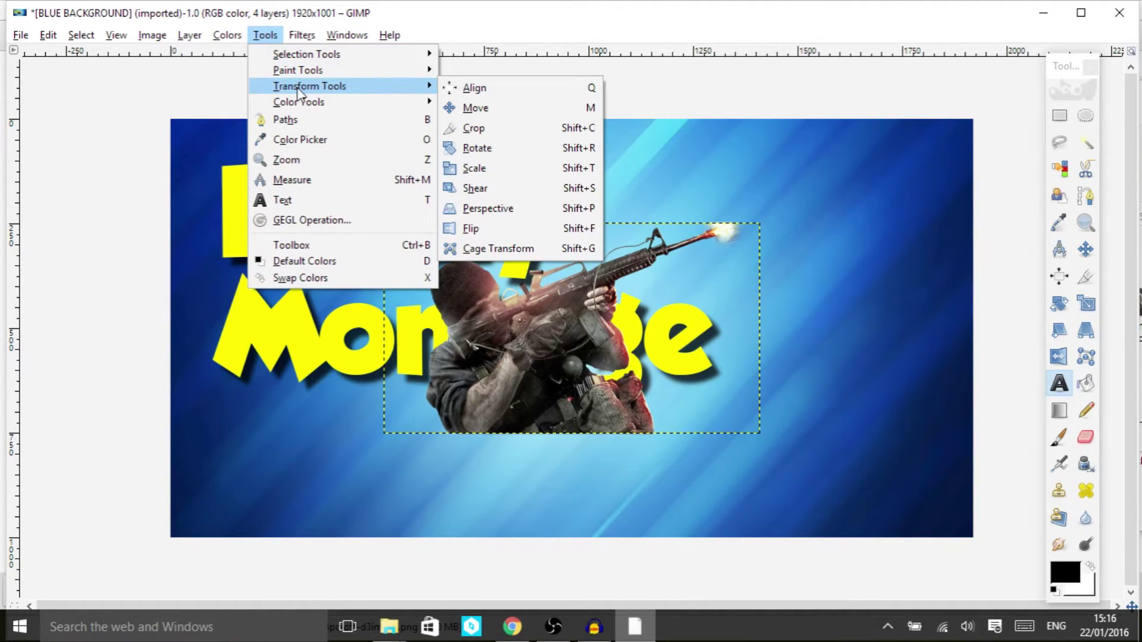
left_click(463, 110)
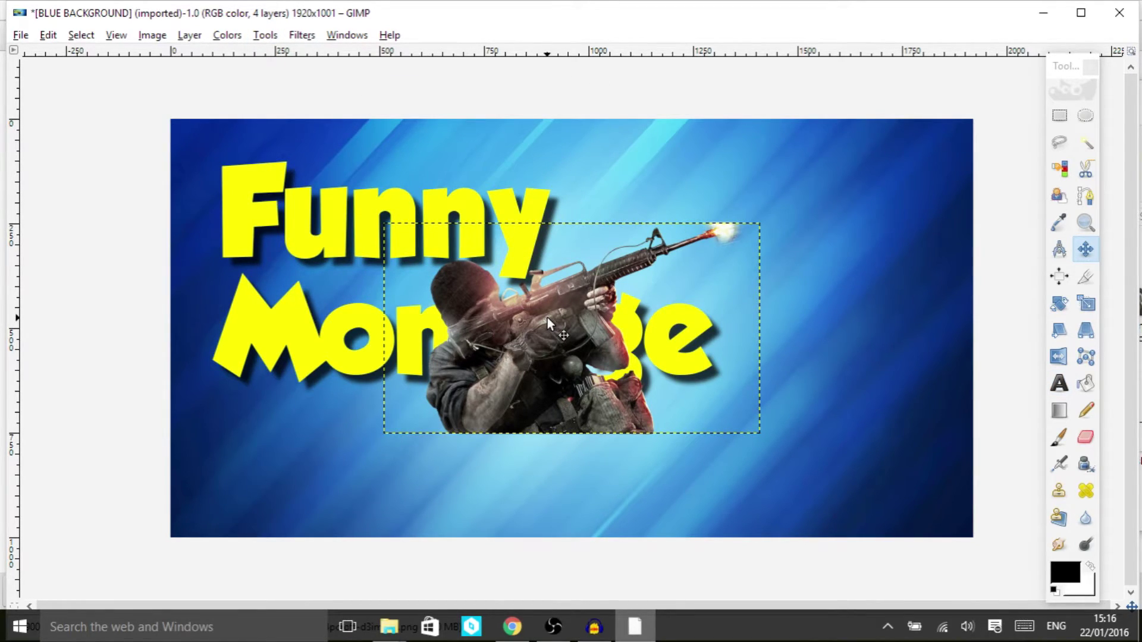
left_click_drag(547, 318, 547, 317)
left_click_drag(626, 167, 660, 152)
left_click(49, 35)
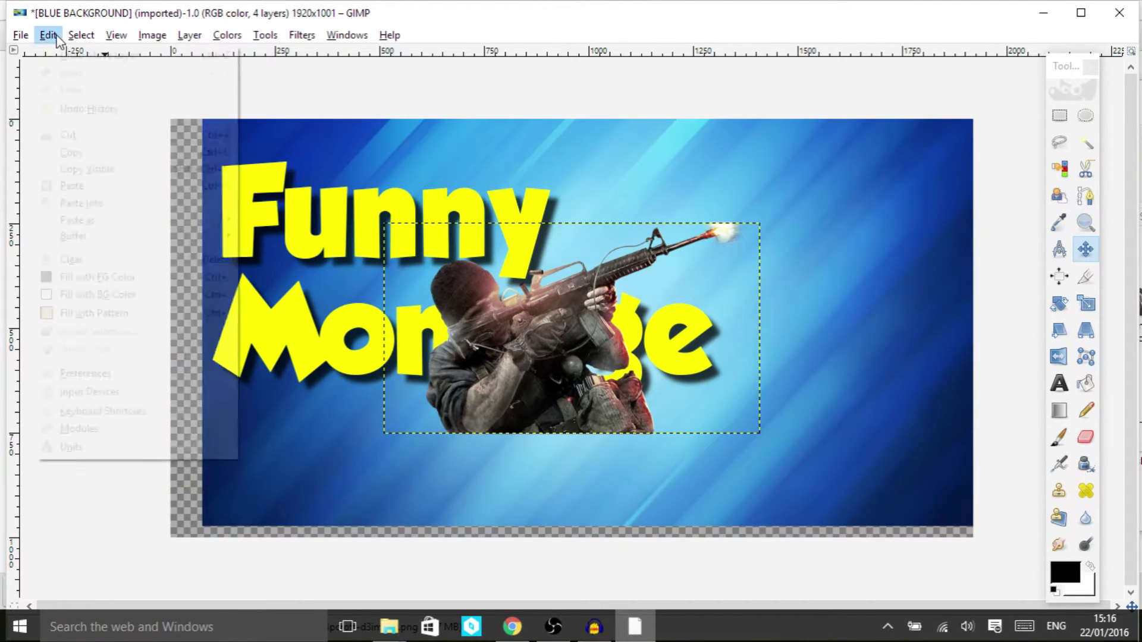
left_click(58, 52)
Step: Move the soldier down to the canvas's lower edge, beneath the word "Montage"
left_click_drag(538, 308, 419, 425)
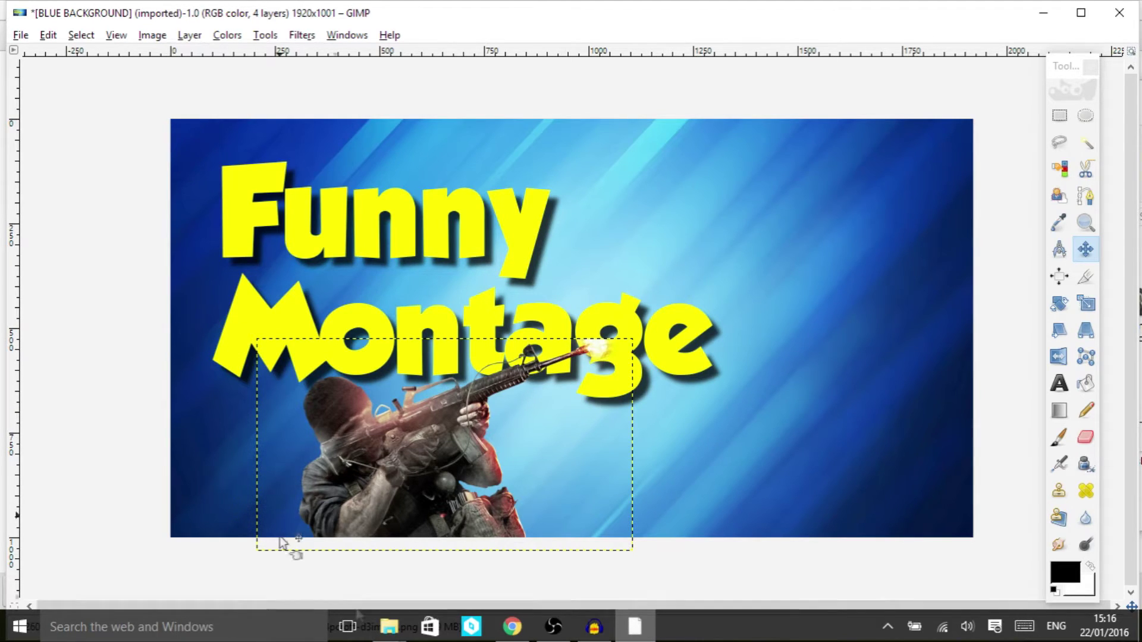
Step: Add the ps4-frontview controller image from the TRANSPARENT ART folder as a layer and place it in the canvas's upper-right area
left_click(397, 639)
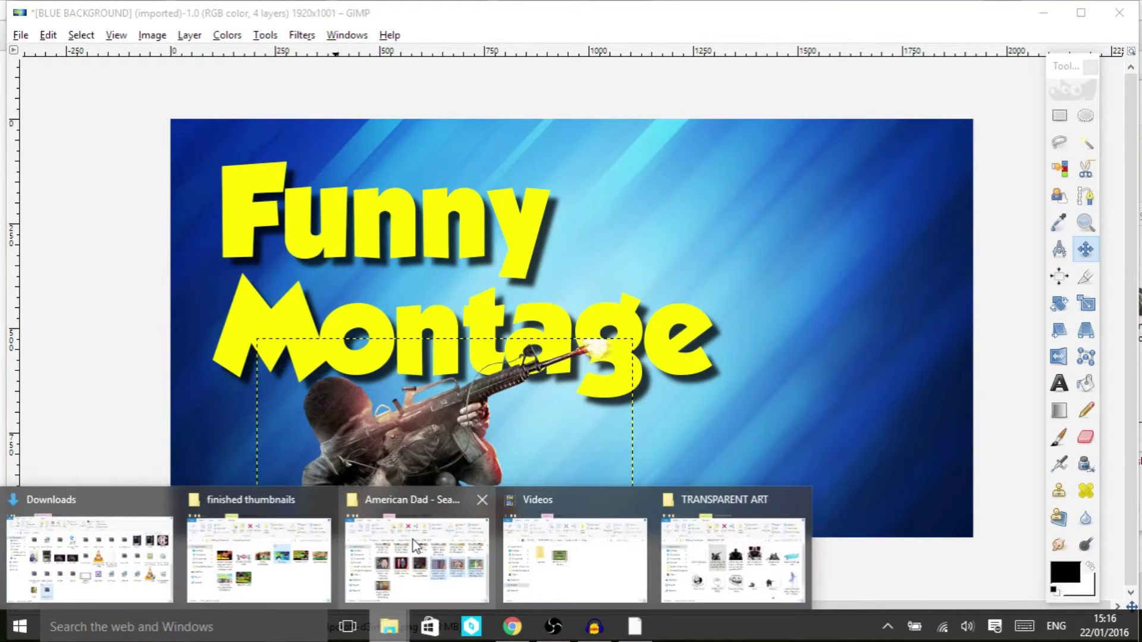
left_click(727, 541)
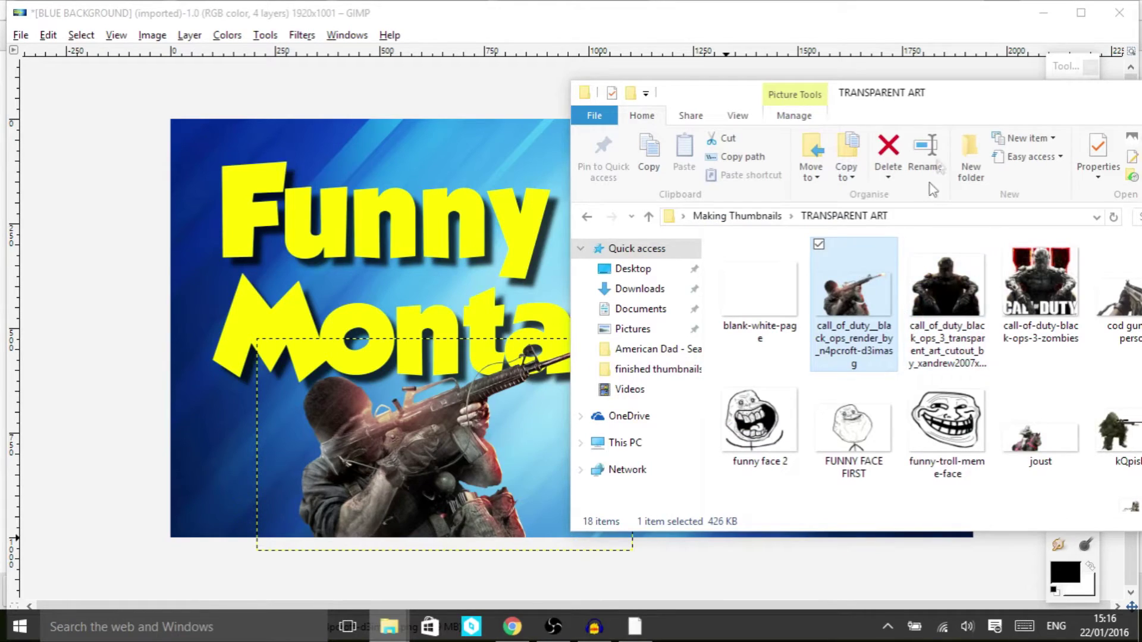
left_click_drag(973, 101, 788, 4)
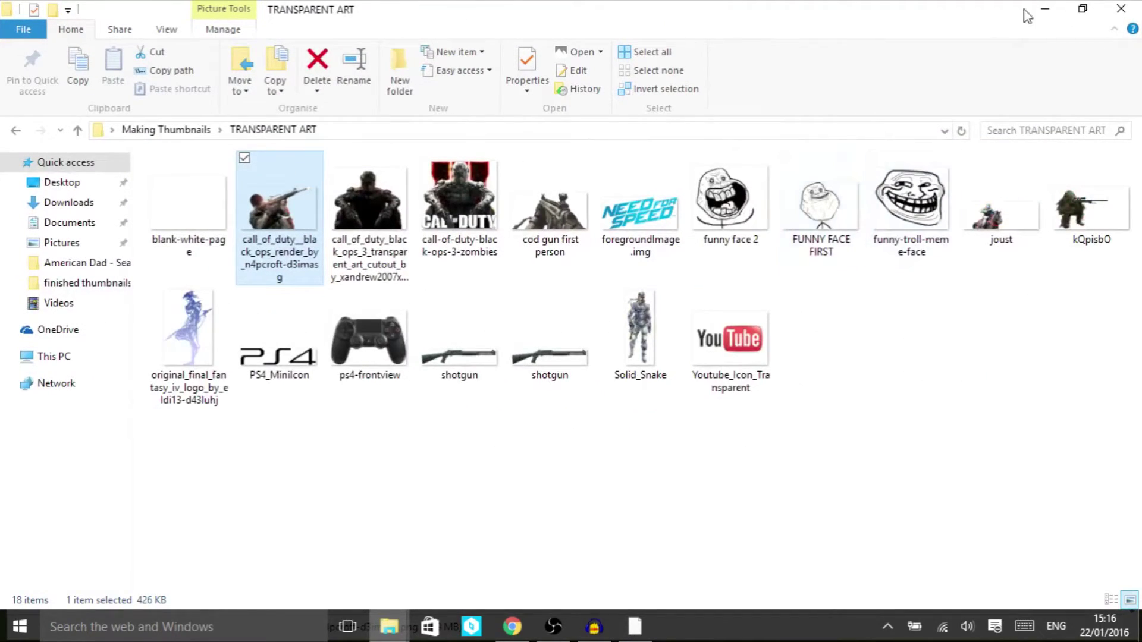
left_click_drag(1079, 23, 913, 58)
scroll(911, 267, "down", 2)
left_click_drag(805, 417, 741, 510)
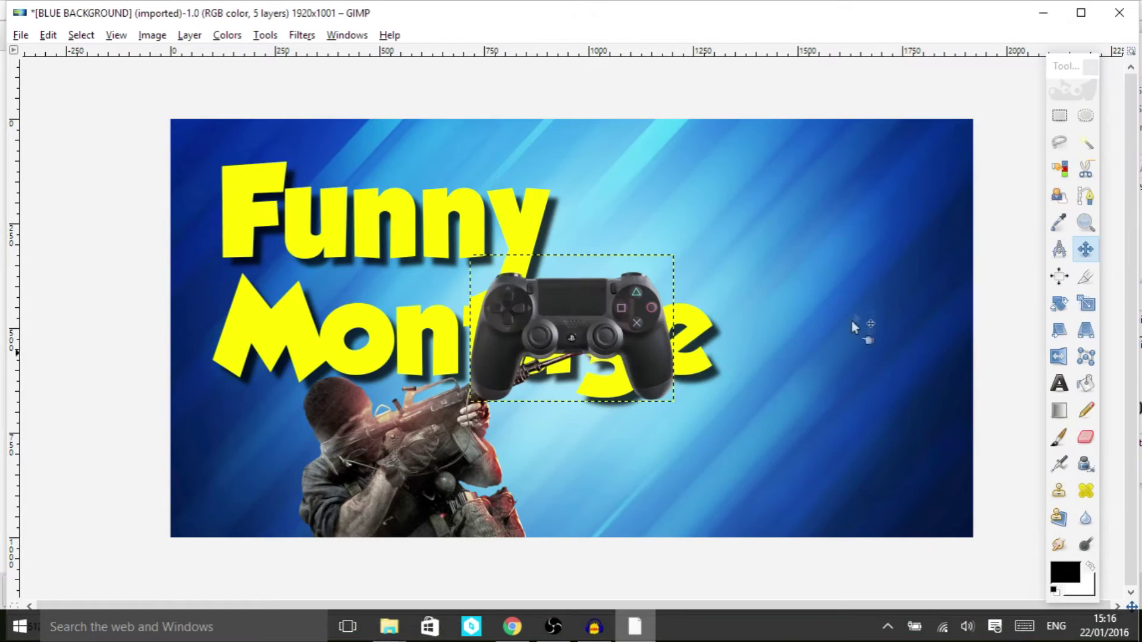
left_click_drag(572, 305, 798, 229)
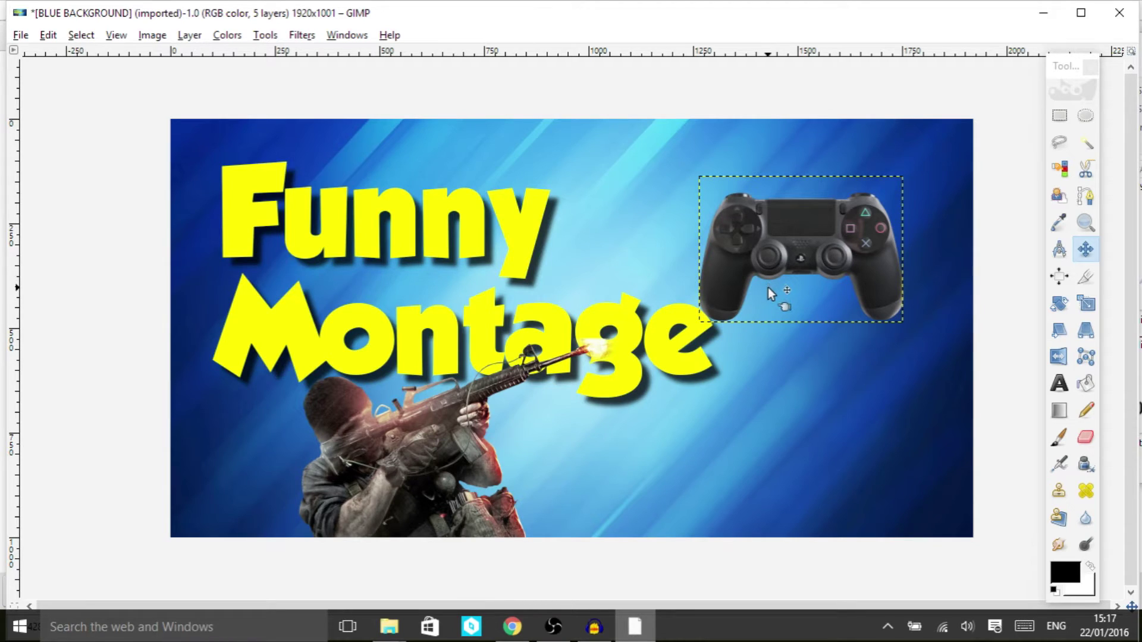
Step: Scale the PS4 controller layer up to about 638 by 455 px
left_click(265, 35)
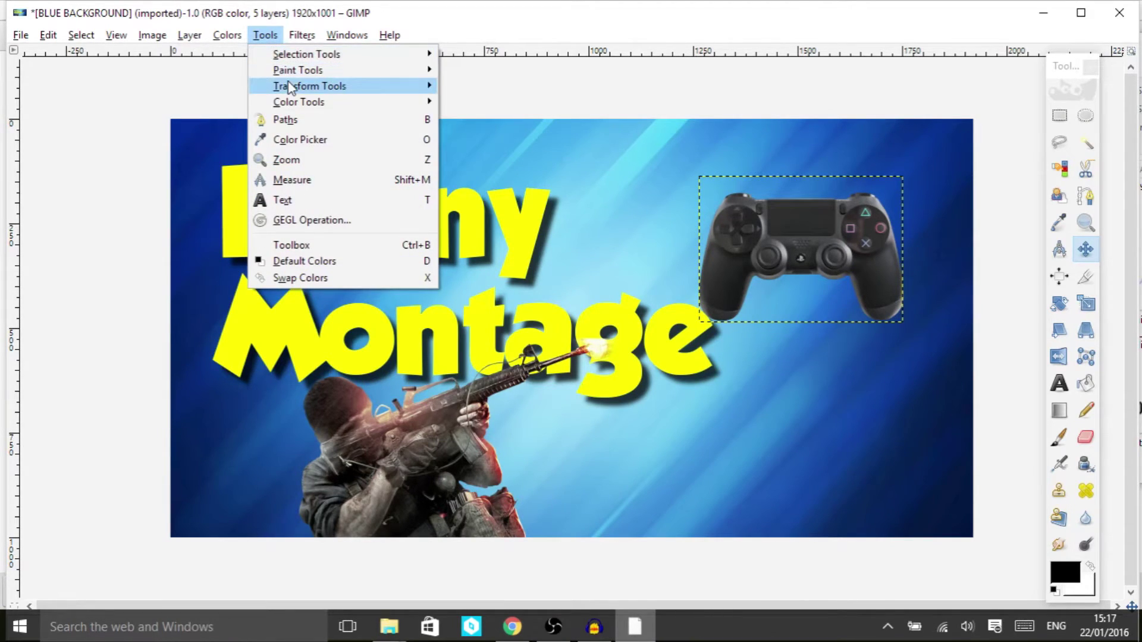
mouse_move(351, 89)
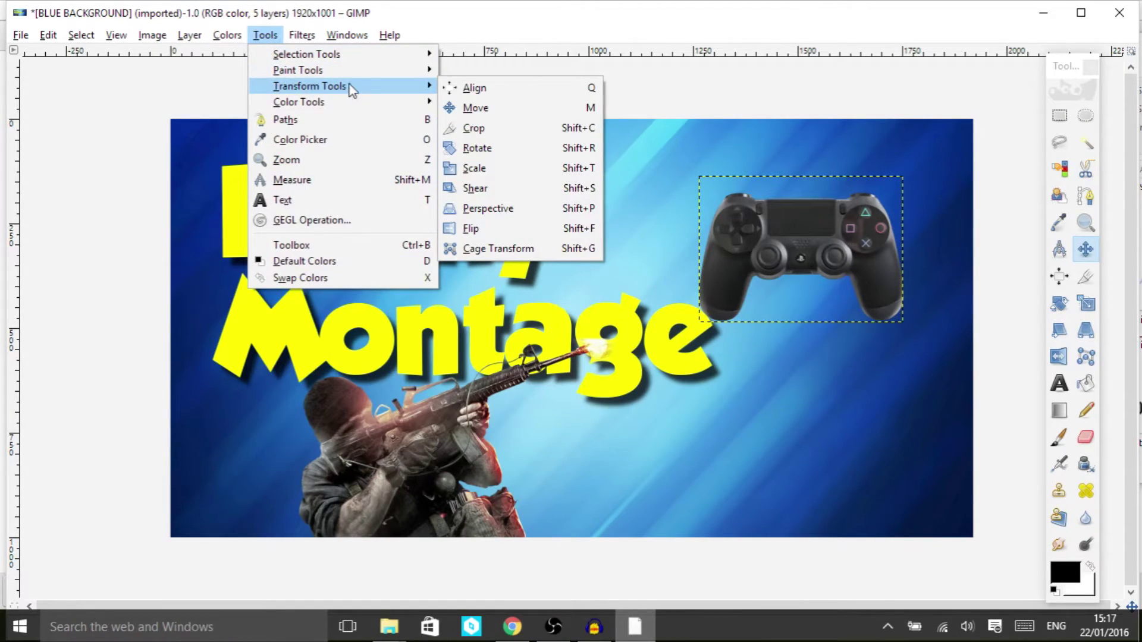
left_click(481, 168)
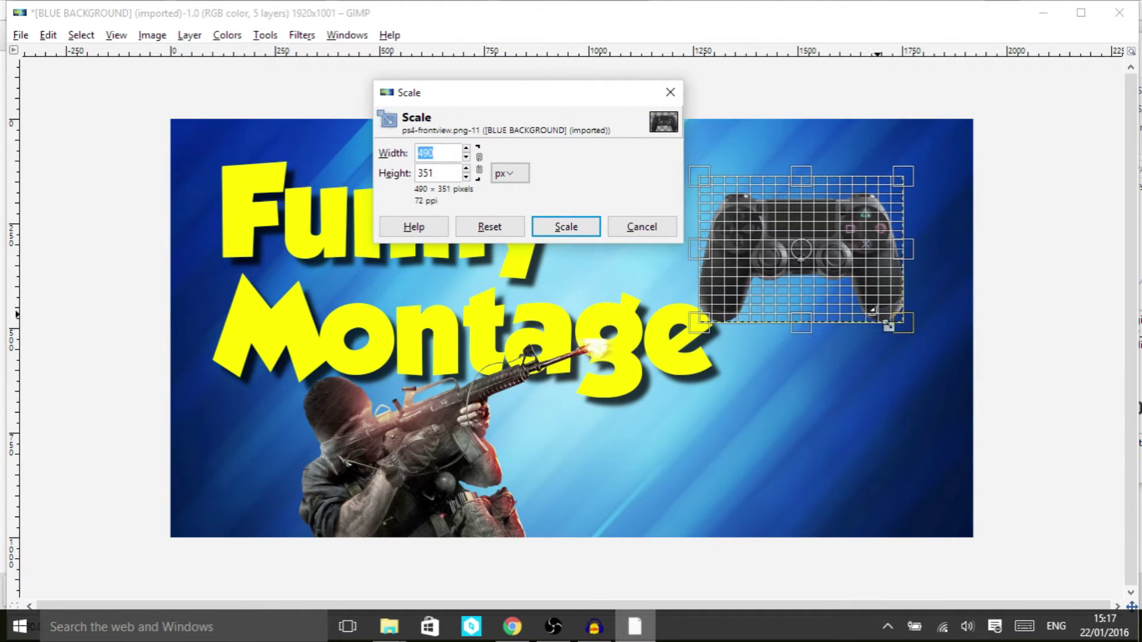
left_click_drag(888, 326, 937, 354)
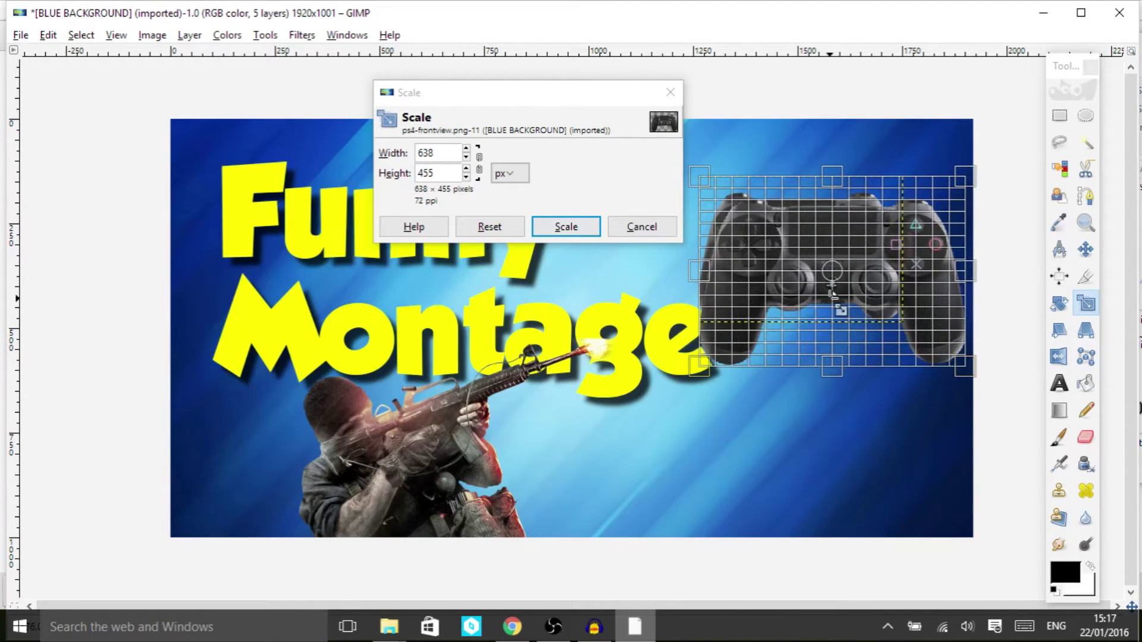
left_click(563, 229)
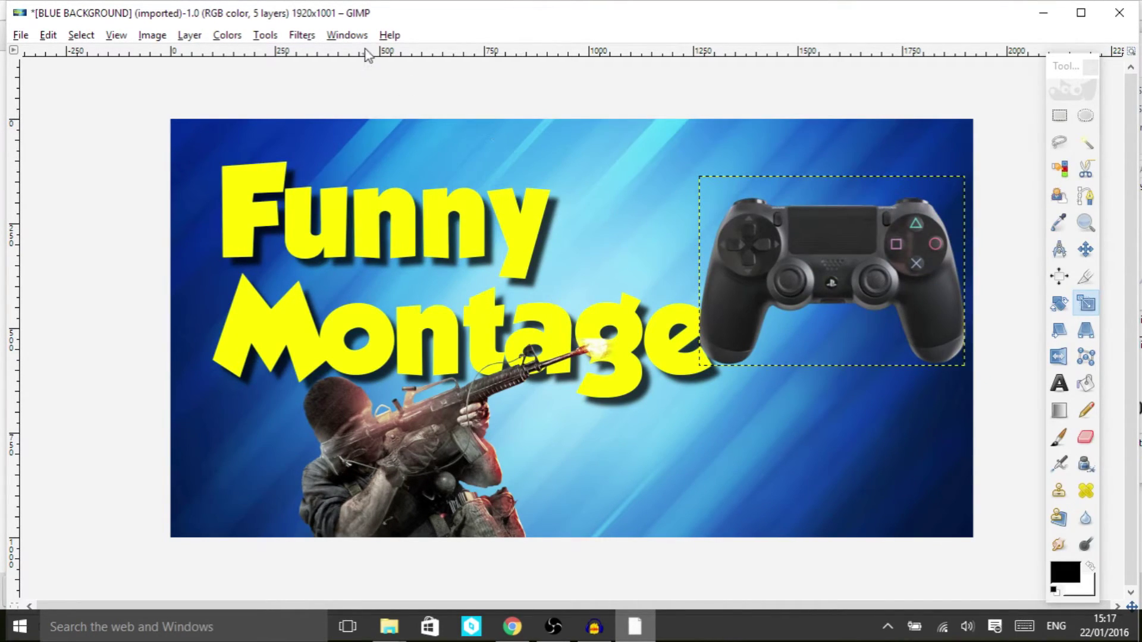
Step: Rotate the PS4 controller layer clockwise by about 26.7 degrees
left_click(300, 37)
mouse_move(272, 37)
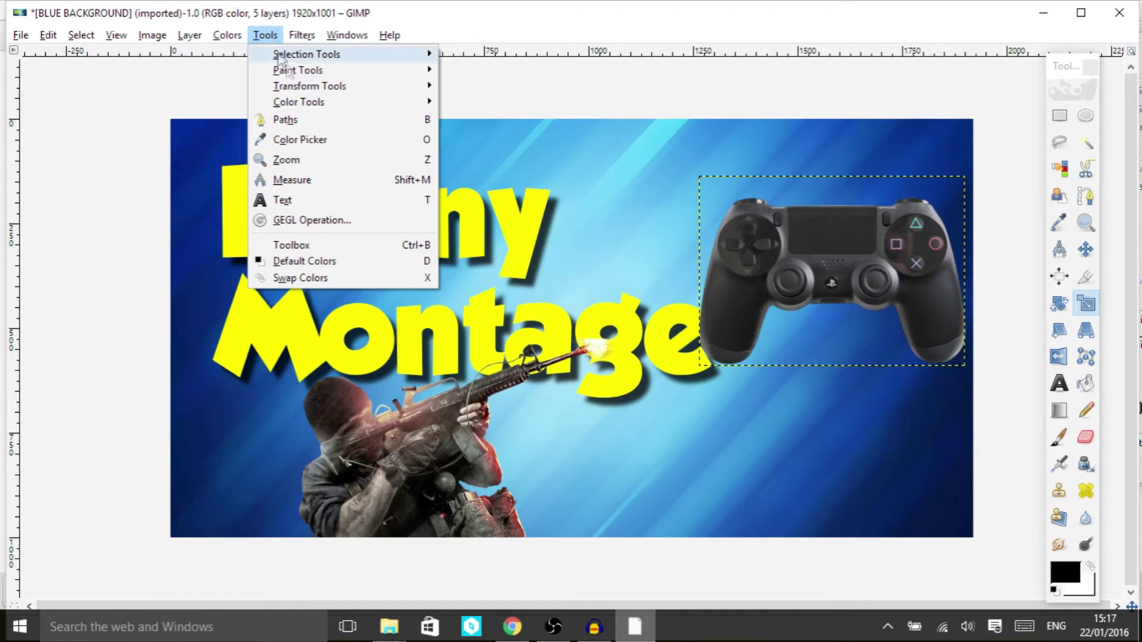
mouse_move(370, 90)
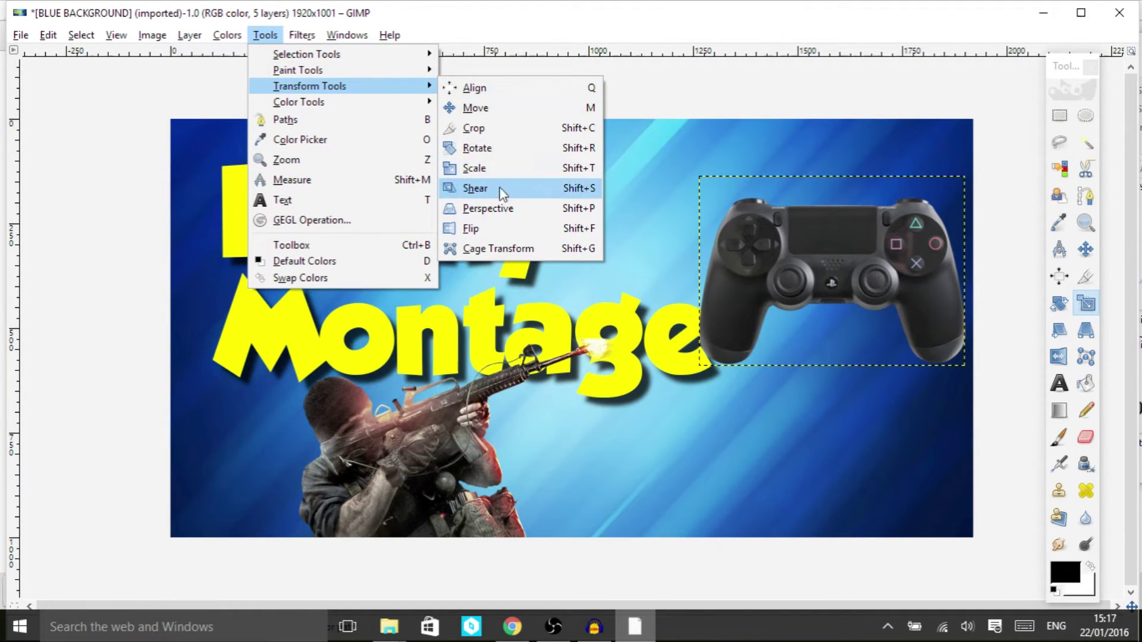
left_click(492, 148)
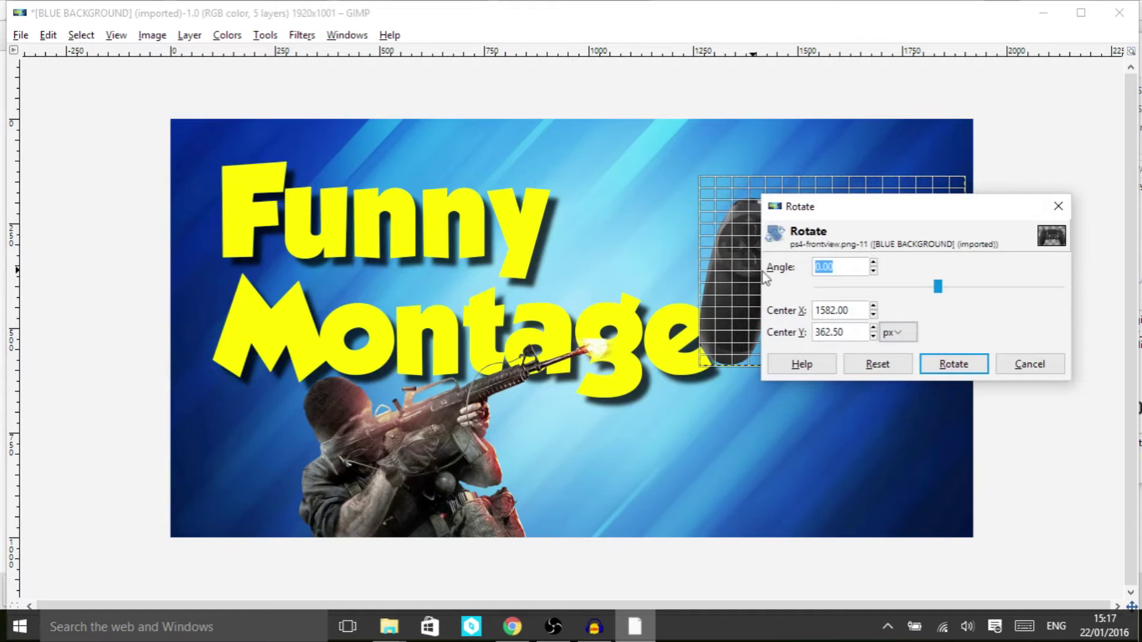
left_click_drag(744, 231, 782, 189)
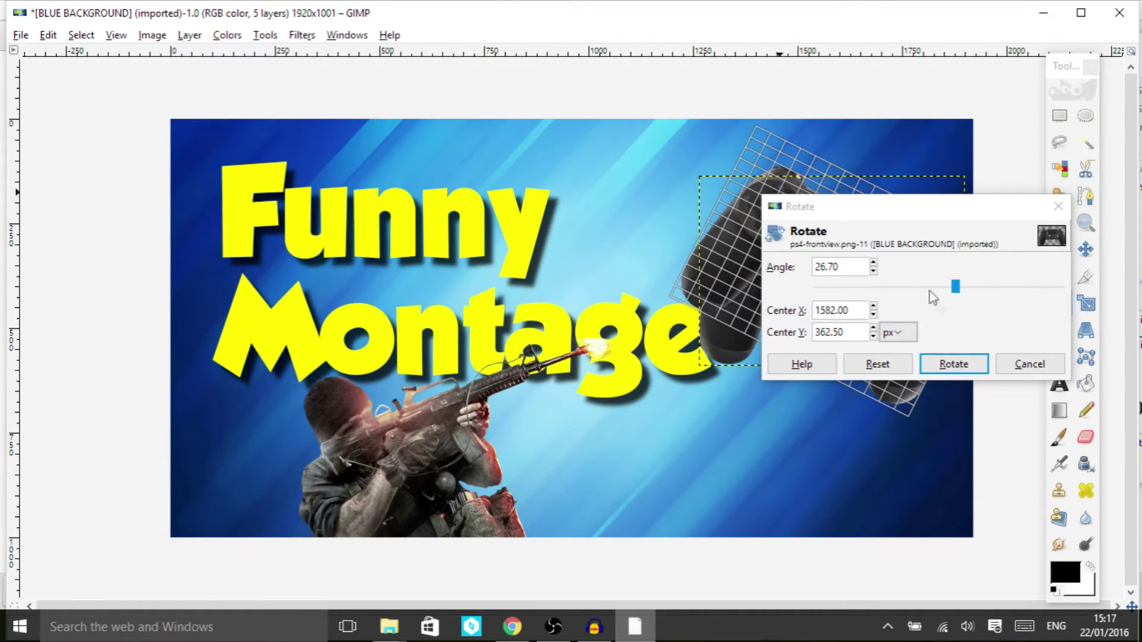
left_click(954, 364)
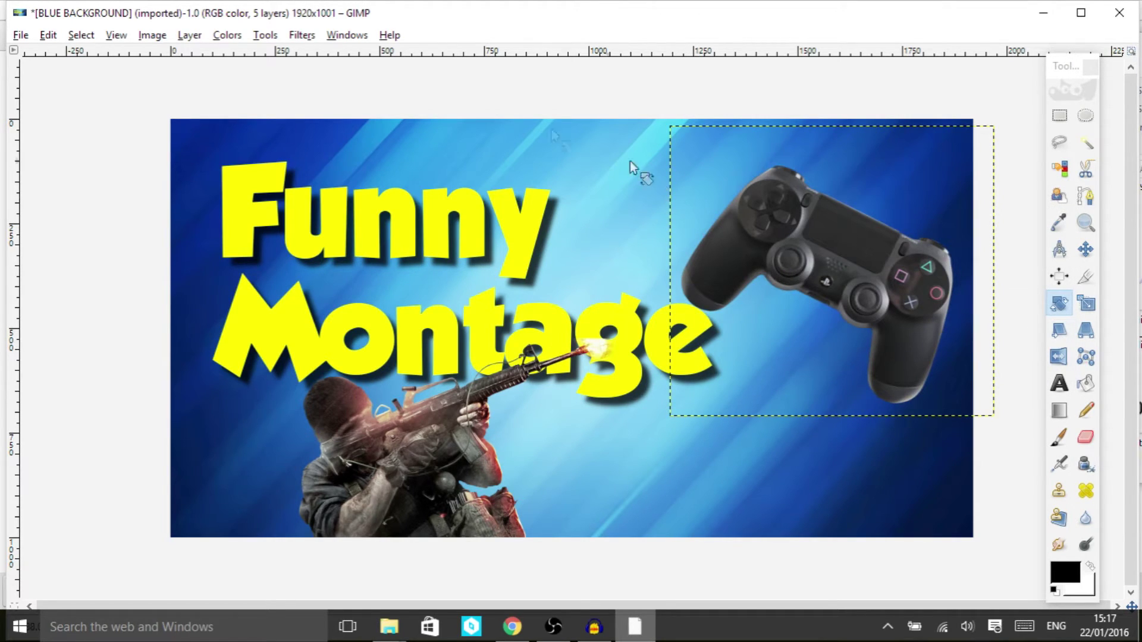
Step: Move the rotated PS4 controller slightly up and left within the canvas's upper-right area
left_click(265, 35)
mouse_move(332, 90)
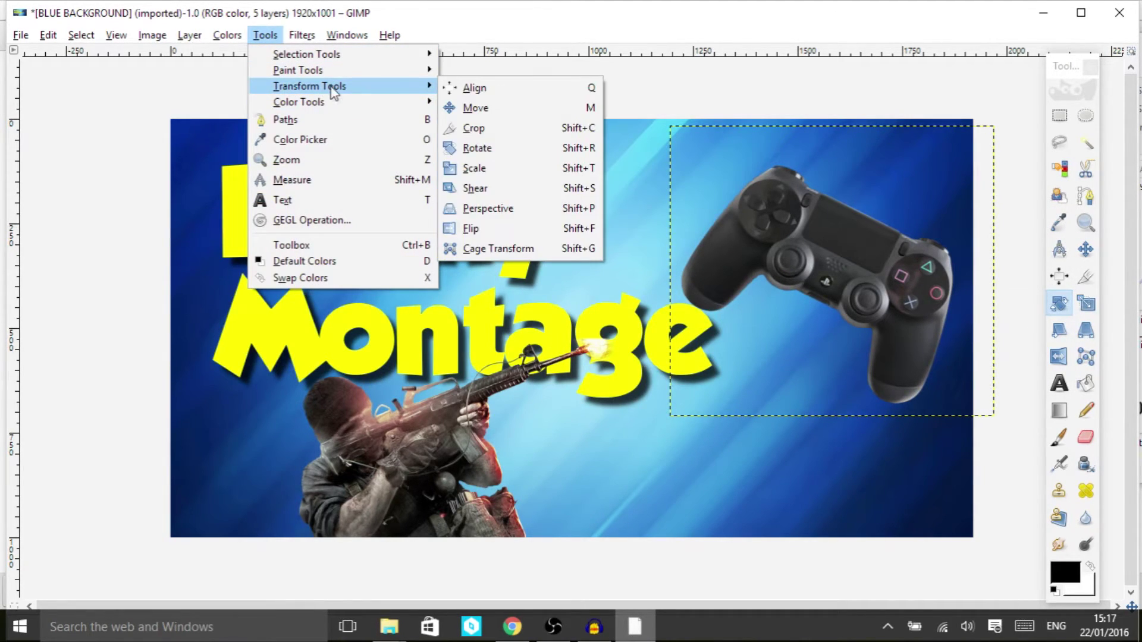
left_click(491, 107)
left_click_drag(779, 245, 736, 220)
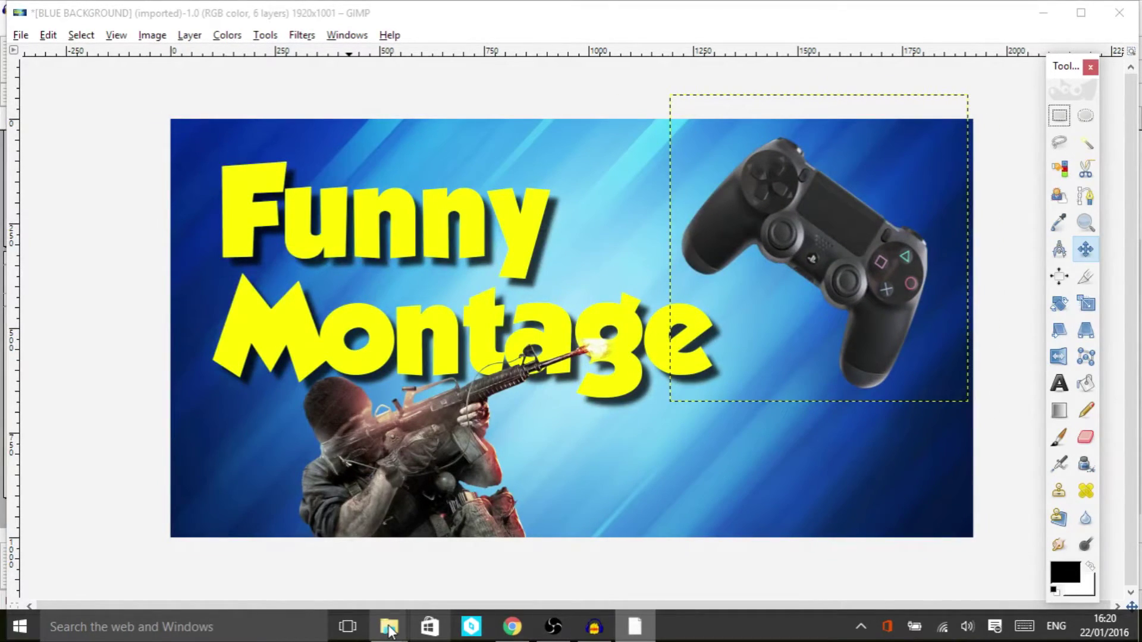
Step: Add the "funny face 2" image from the TRANSPARENT ART folder as a layer and place it below the PS4 controller near the lower edge
left_click(389, 627)
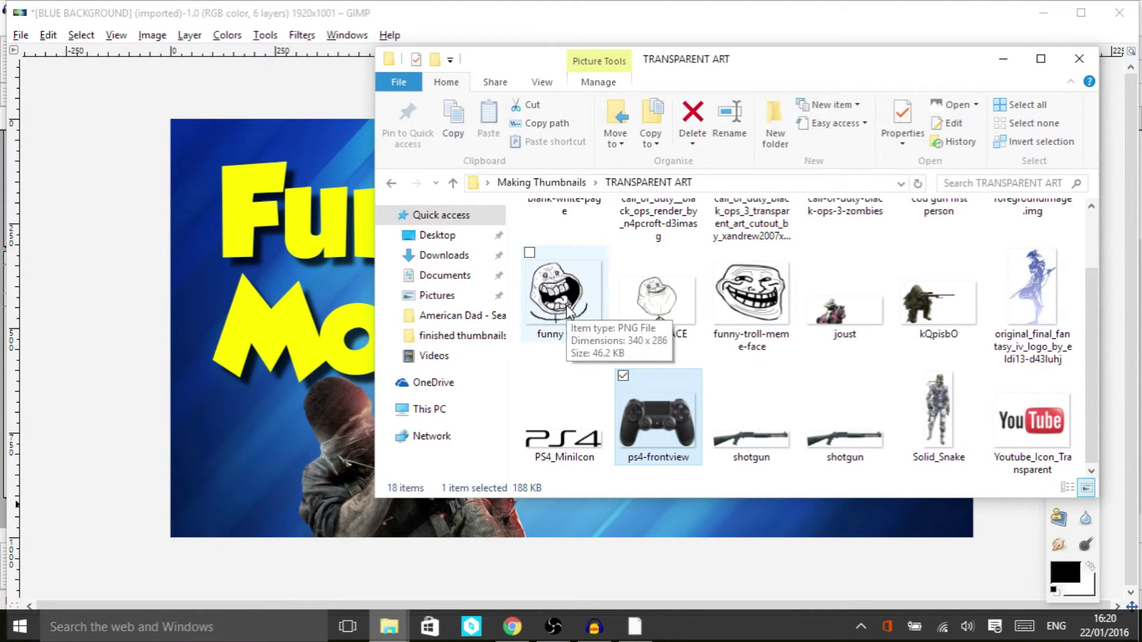
left_click_drag(582, 316, 696, 513)
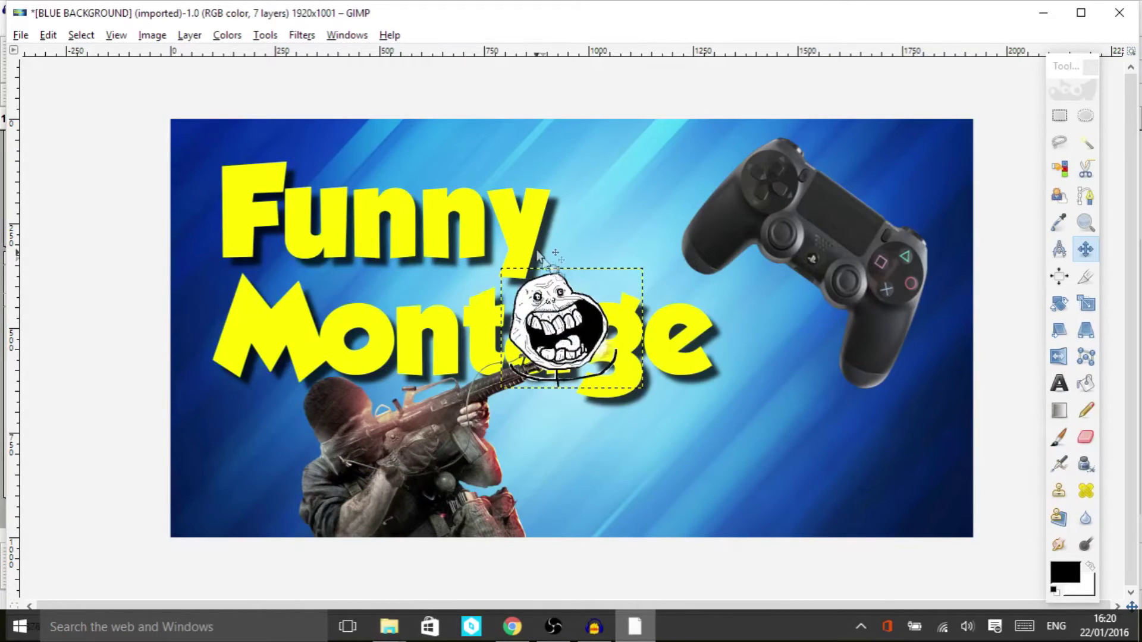
left_click_drag(561, 333, 731, 473)
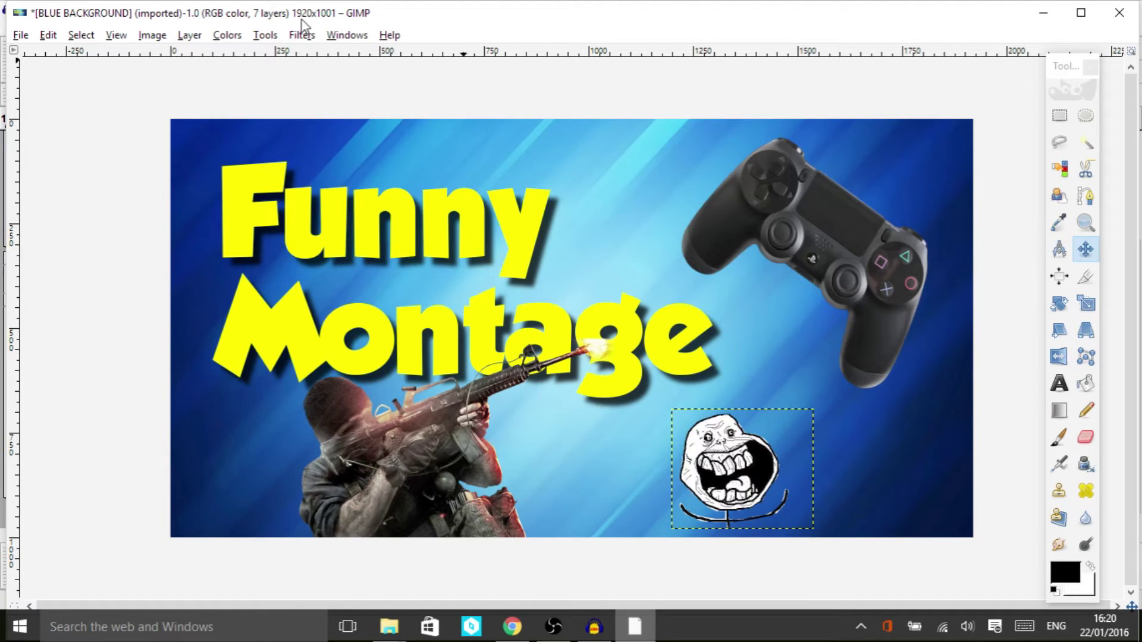
Step: Scale the funny face layer up to 468 by 446 px
left_click(265, 35)
mouse_move(311, 88)
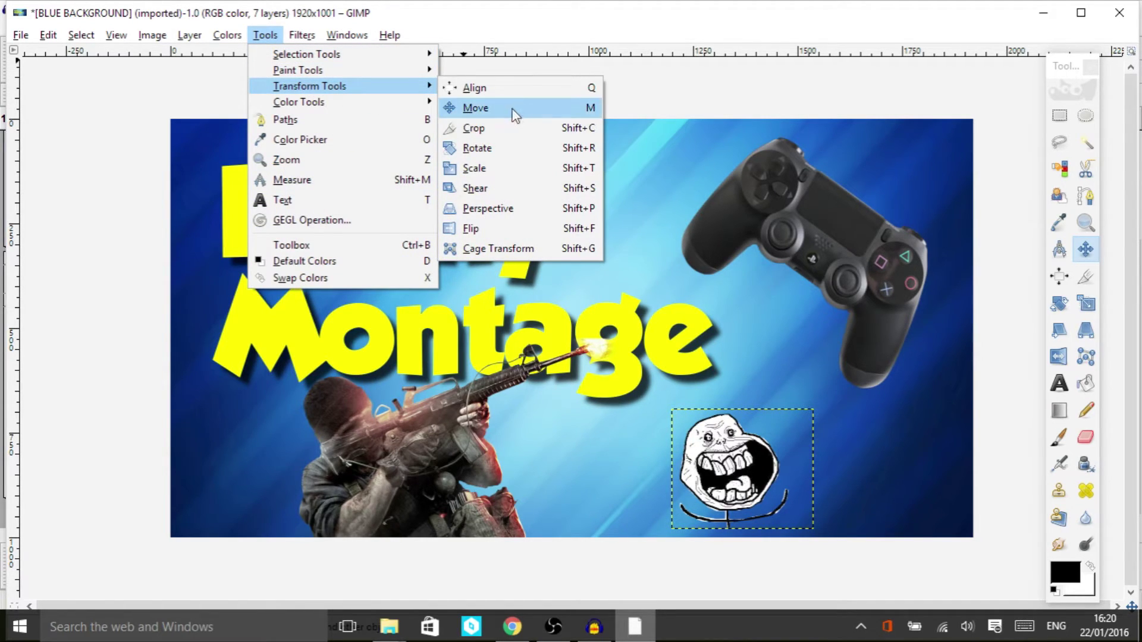
left_click(512, 168)
left_click_drag(666, 357, 652, 342)
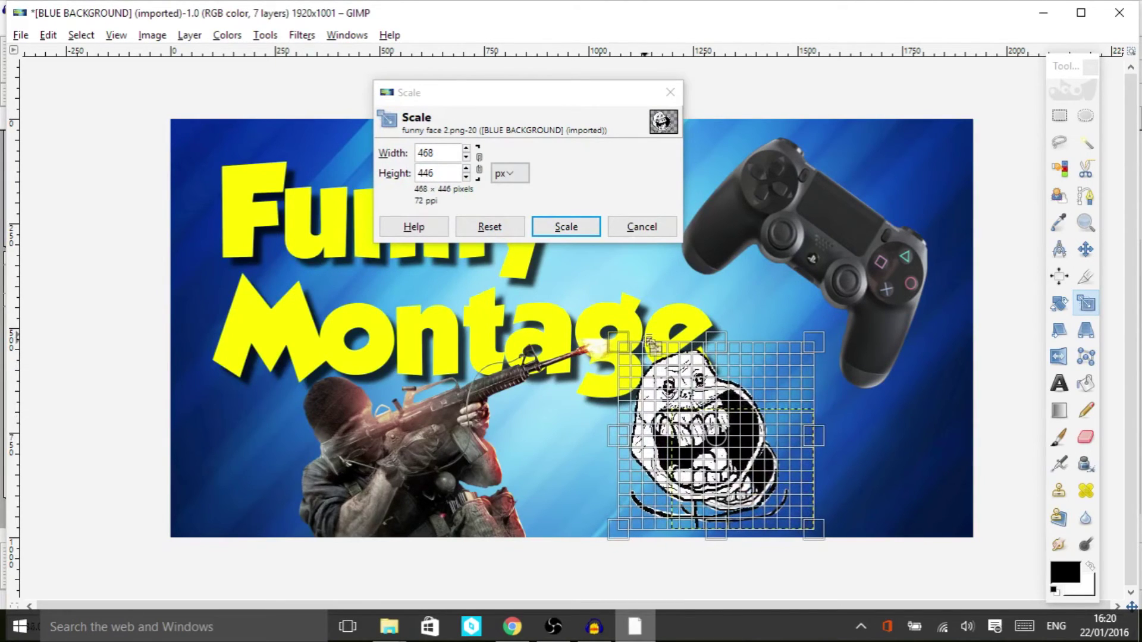
left_click(568, 228)
Step: Move the enlarged funny face horizontally to the right so it sits clear of the text, beneath the PS4 controller
left_click(267, 36)
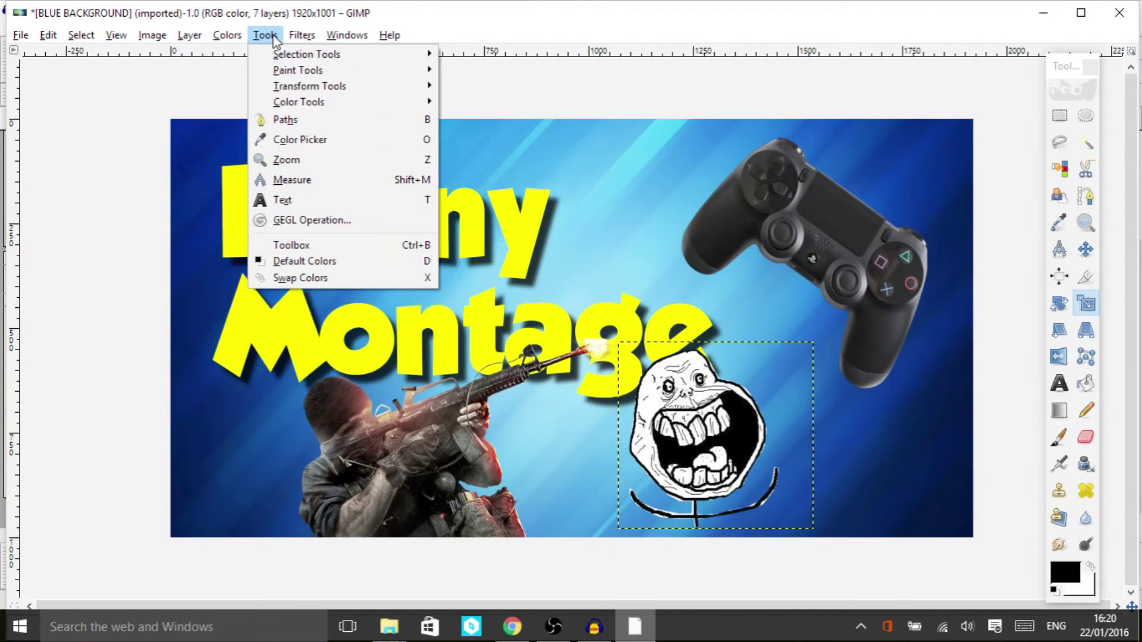
mouse_move(292, 89)
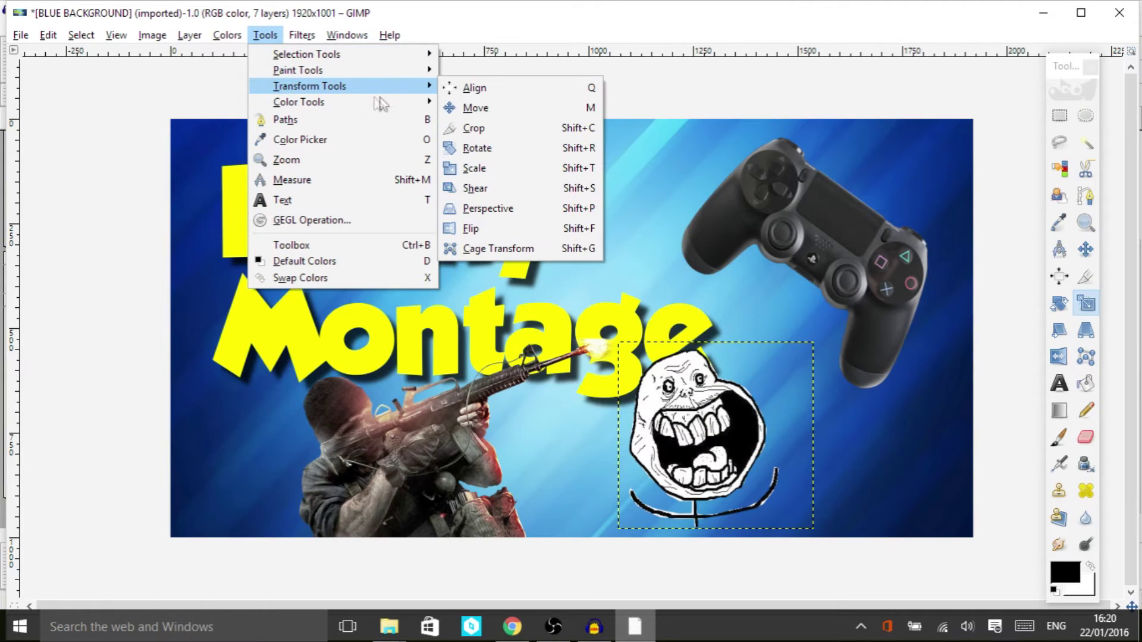
left_click(470, 107)
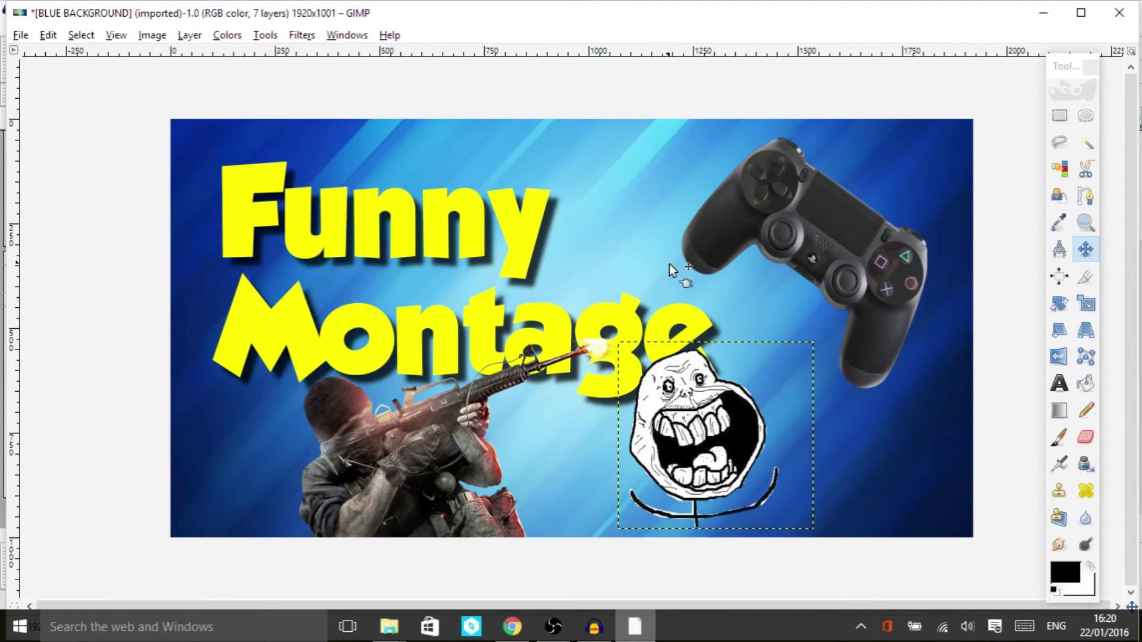
left_click_drag(670, 263, 753, 263)
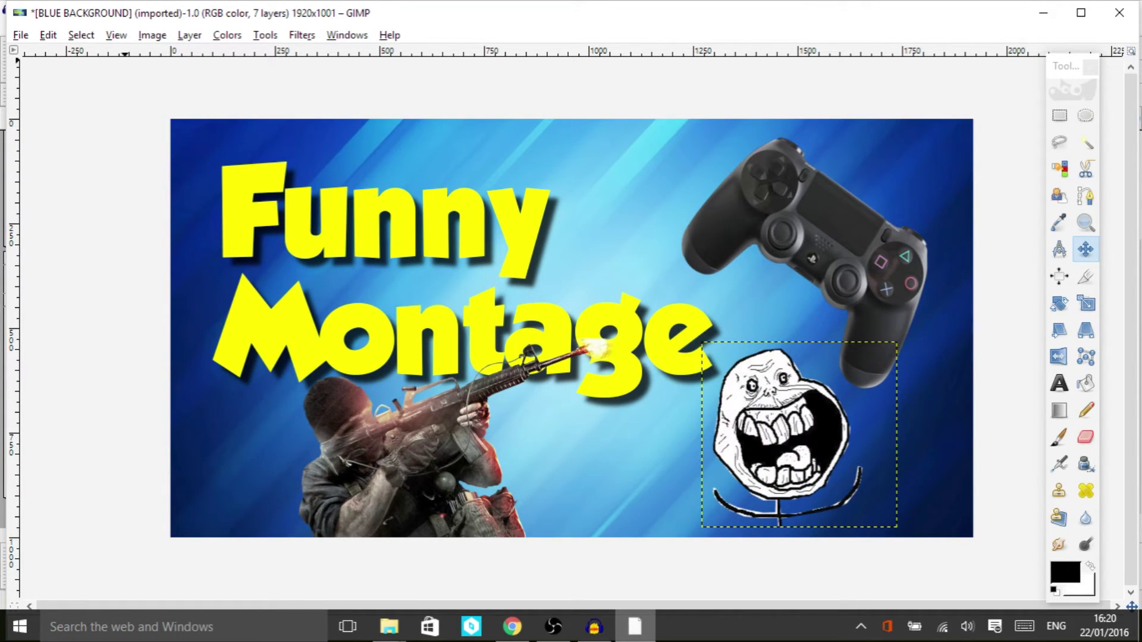
Step: Start exporting the finished thumbnail and choose JPEG image as the file type
left_click(21, 37)
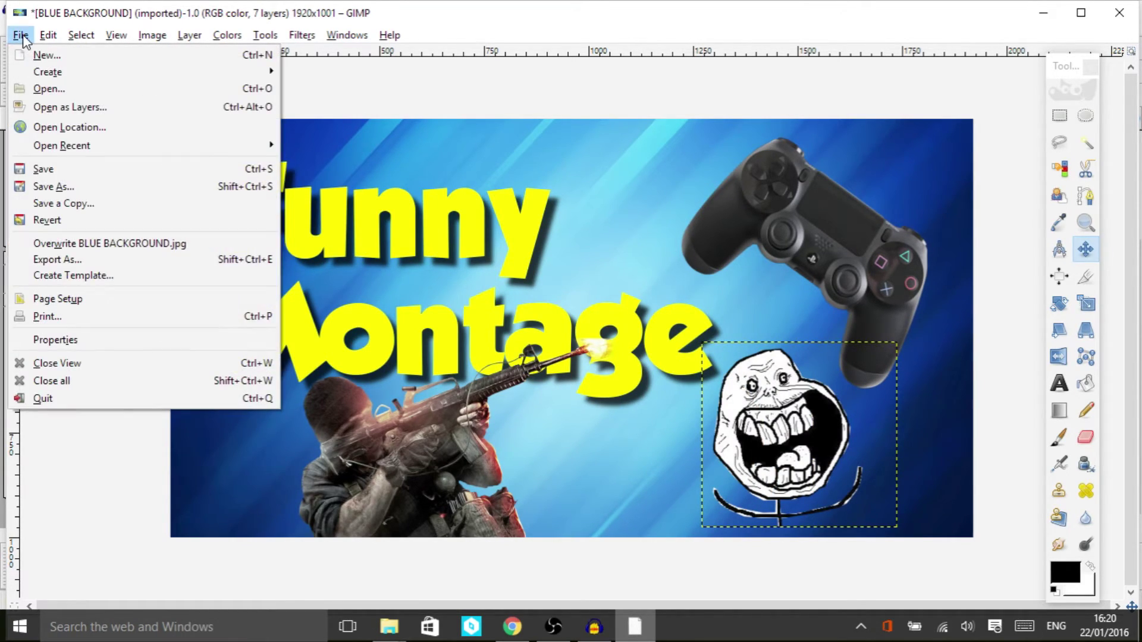
left_click(64, 260)
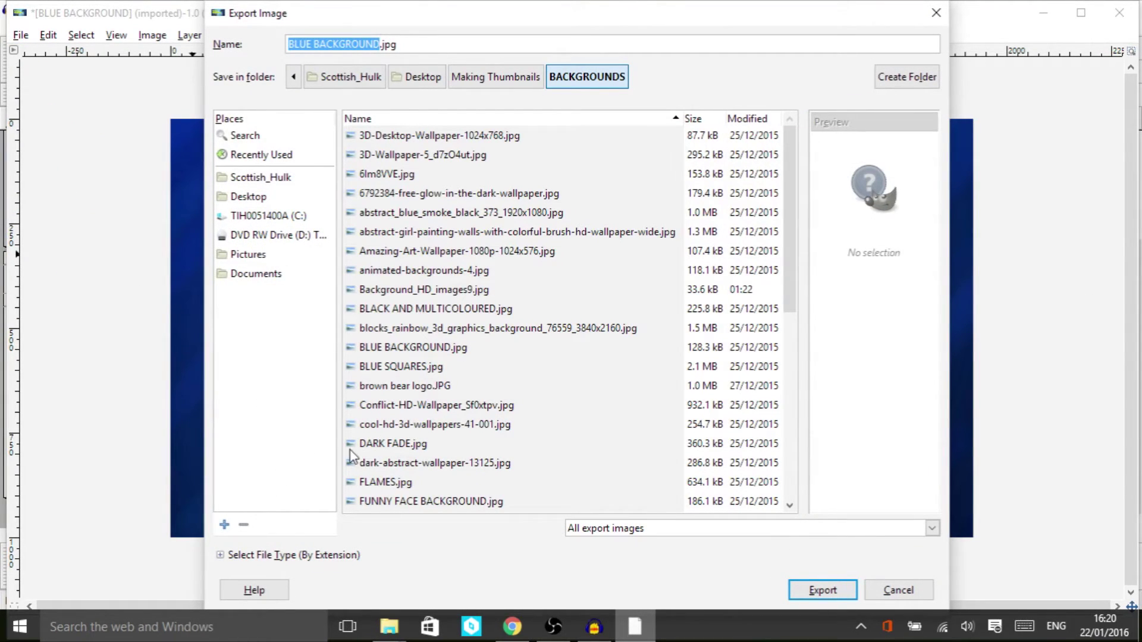
left_click(283, 559)
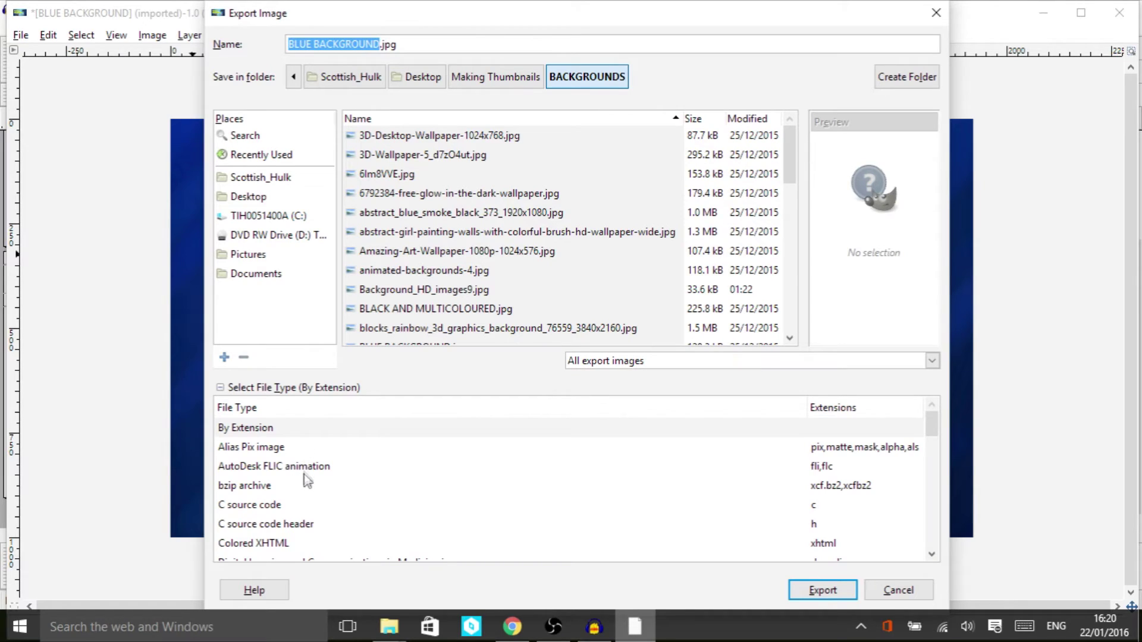
scroll(307, 481, "down", 1)
scroll(307, 481, "down", 5)
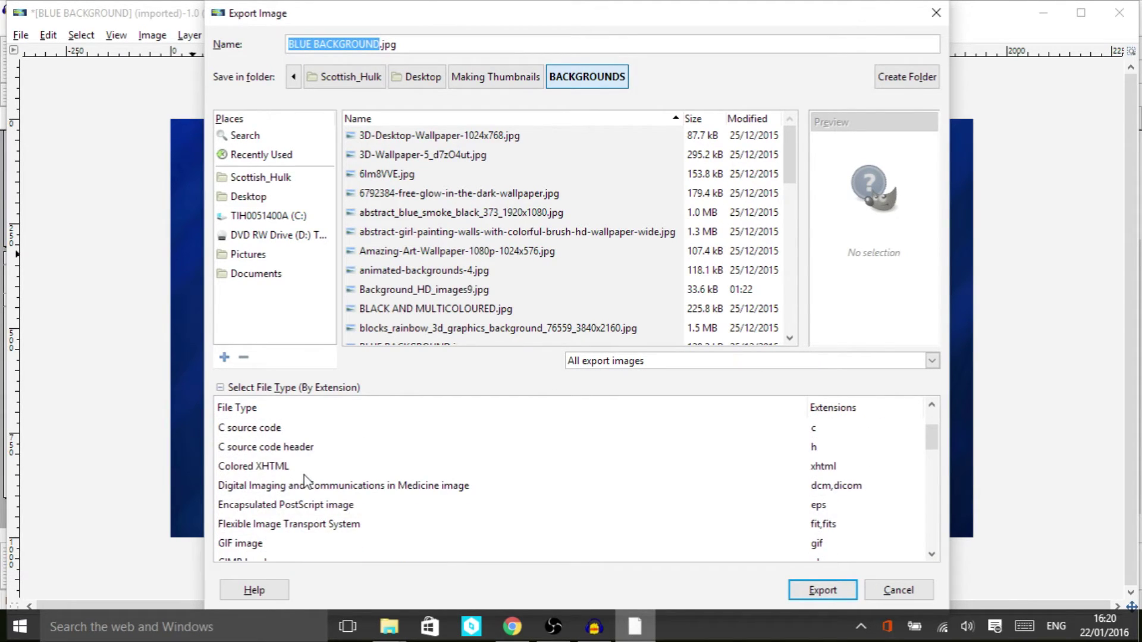
scroll(307, 481, "down", 4)
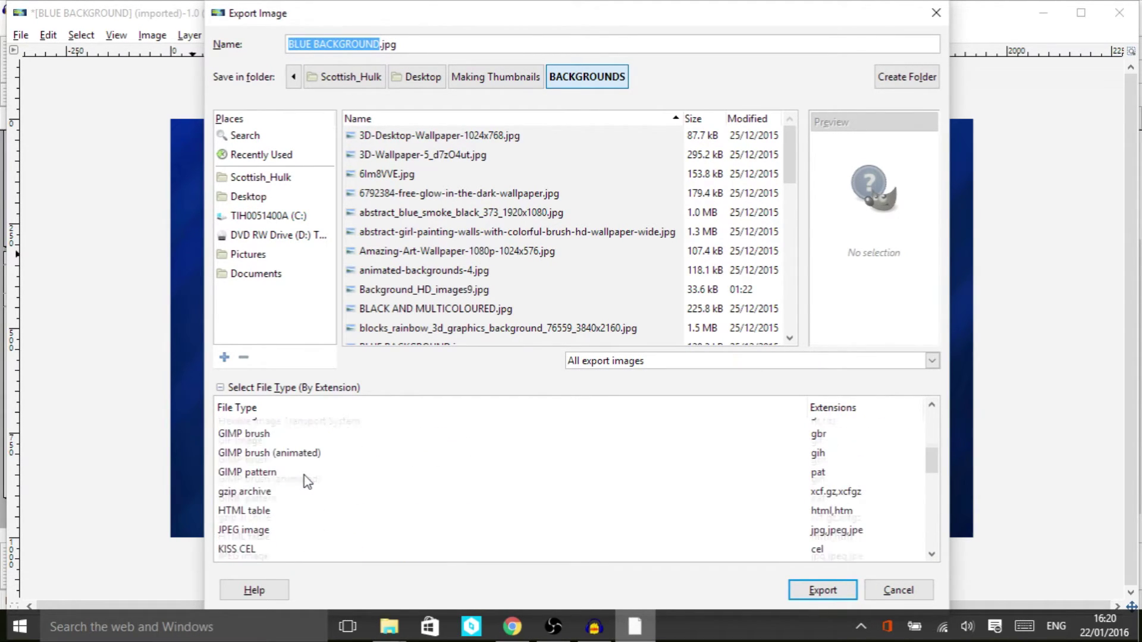
left_click(732, 536)
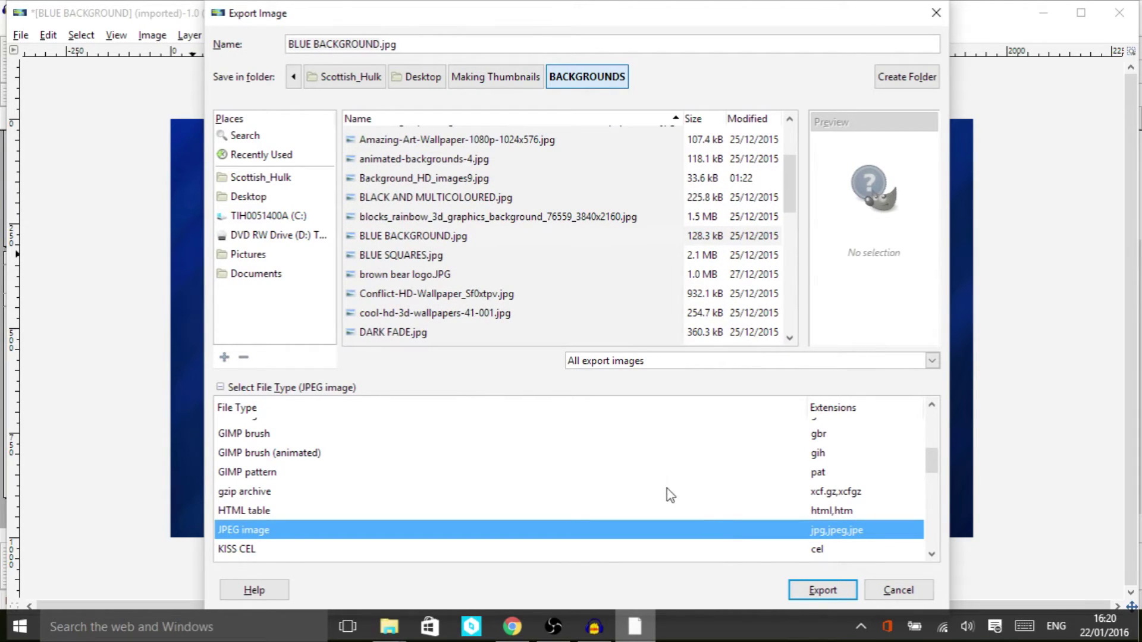
Step: Set the export folder to Making Thumbnails, name the file "new thumbnail.jpg" and proceed with the export
left_click(498, 83)
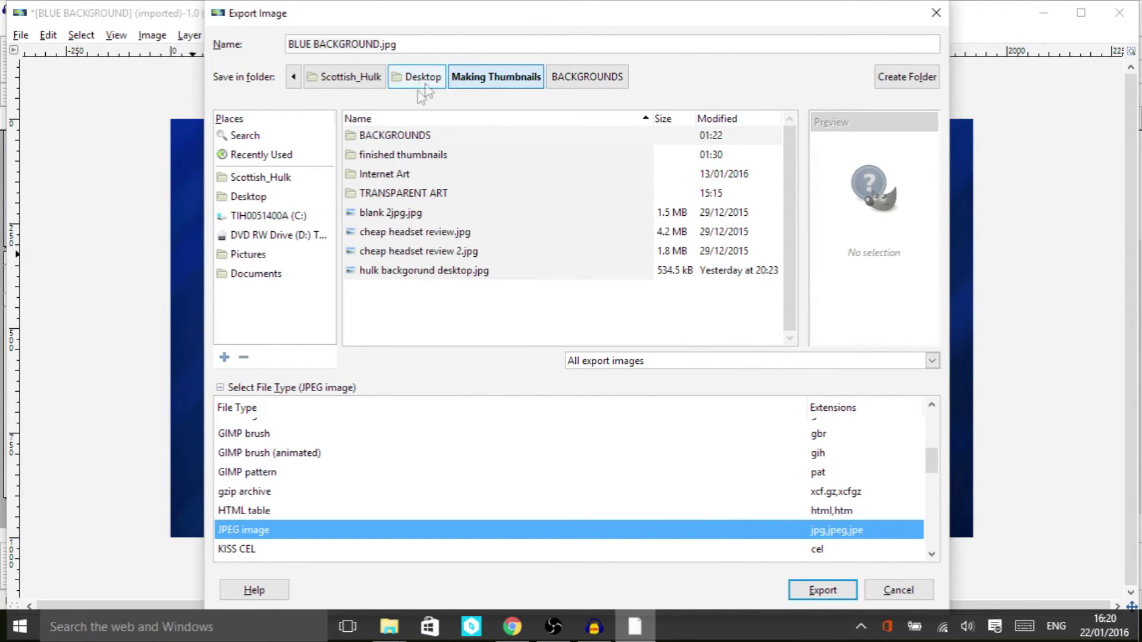
left_click_drag(379, 44, 279, 50)
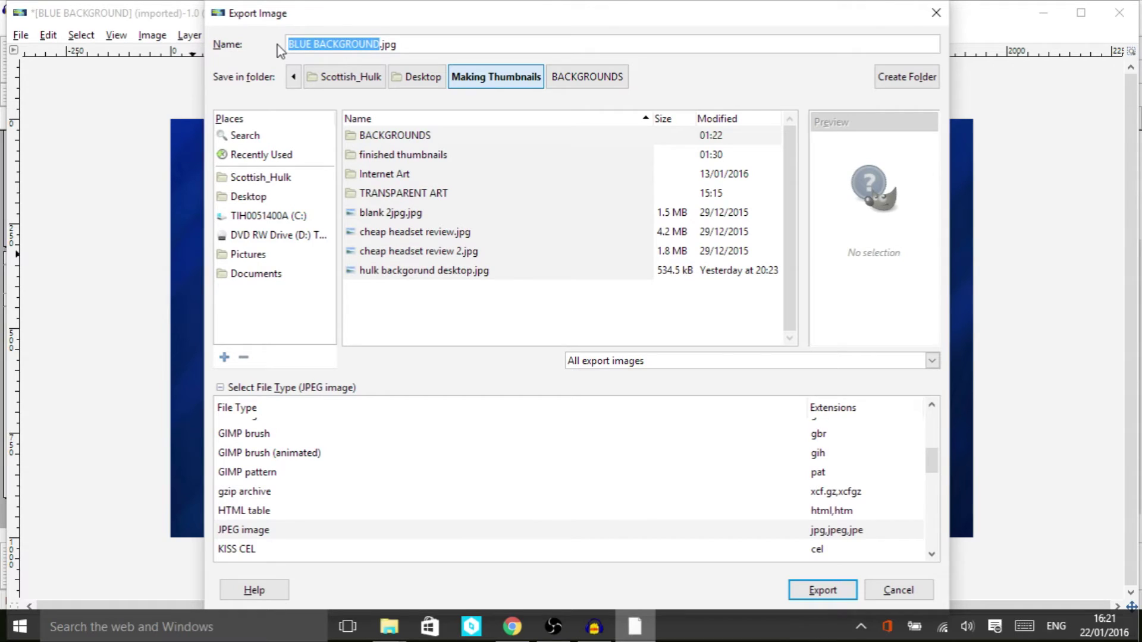
type("new thumbnail")
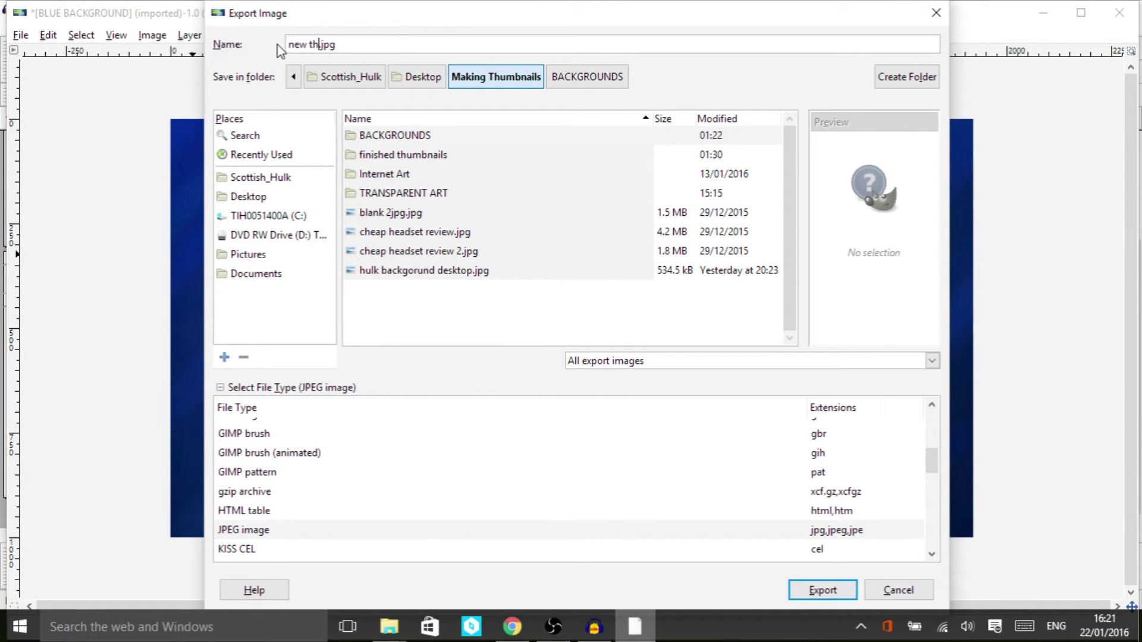
type("l")
left_click(823, 590)
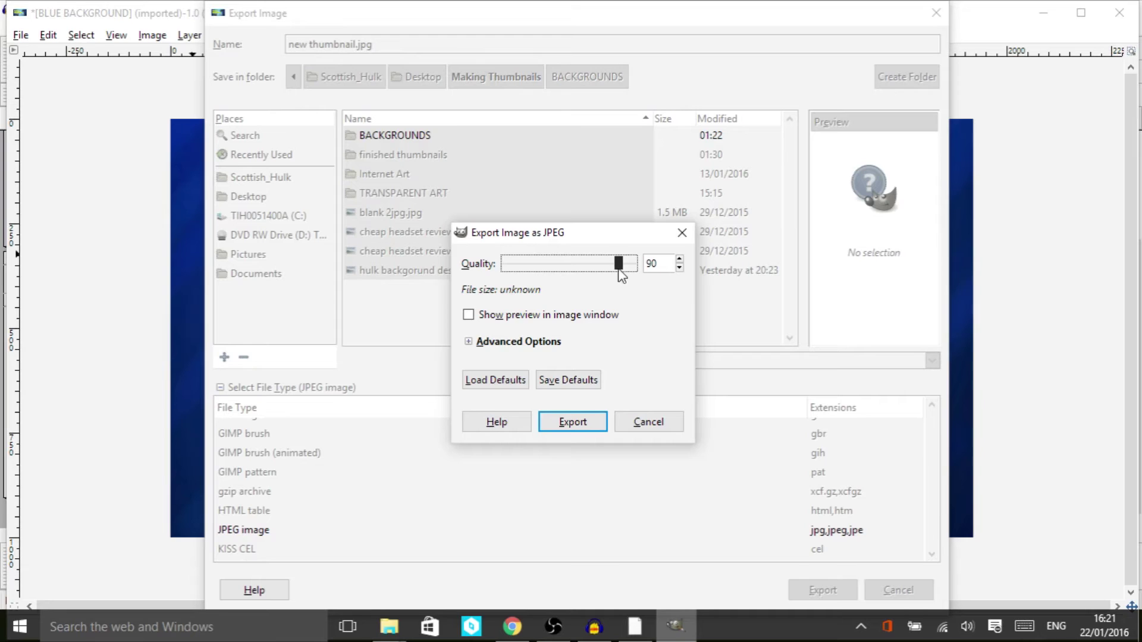
Step: Enable the preview in the image window, set the JPEG quality to 100 and export the image
left_click(469, 316)
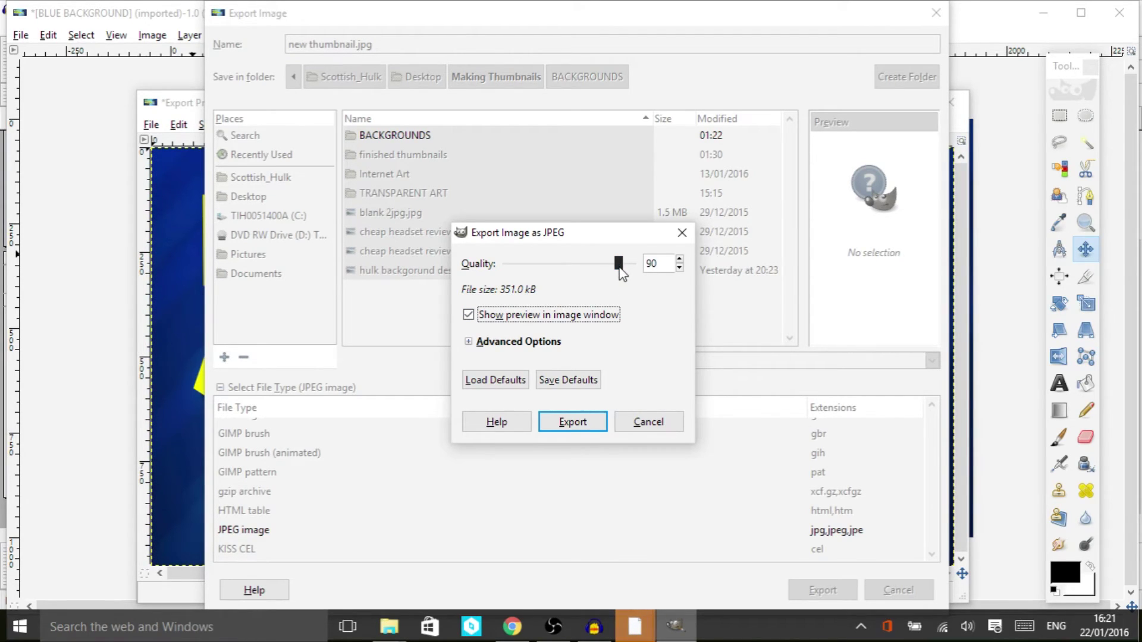
left_click_drag(619, 265, 643, 271)
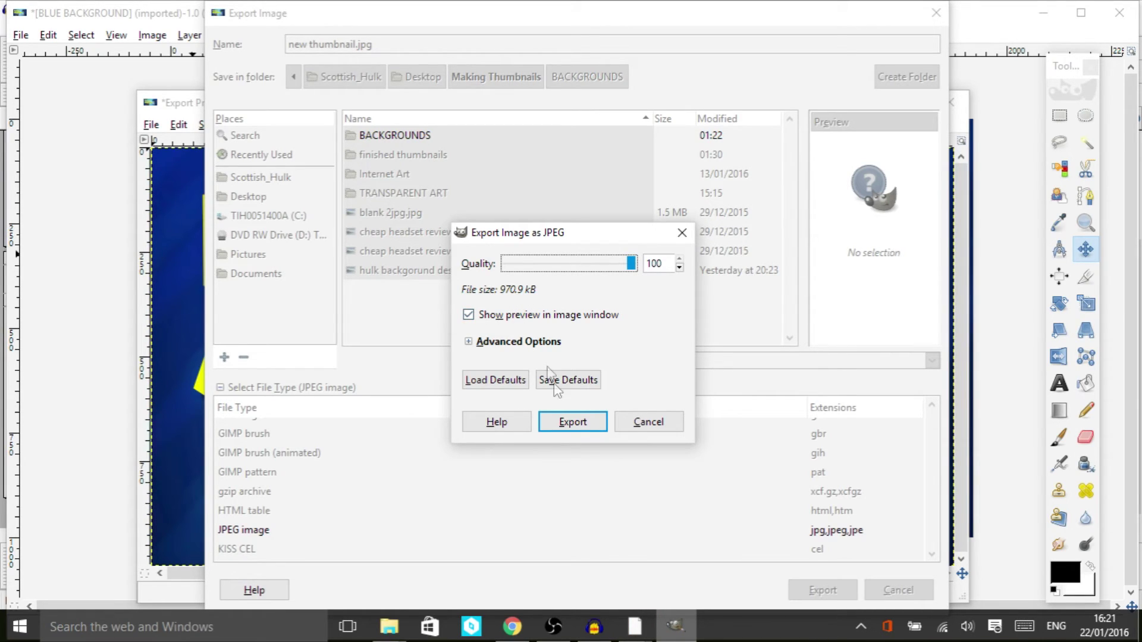
left_click(564, 425)
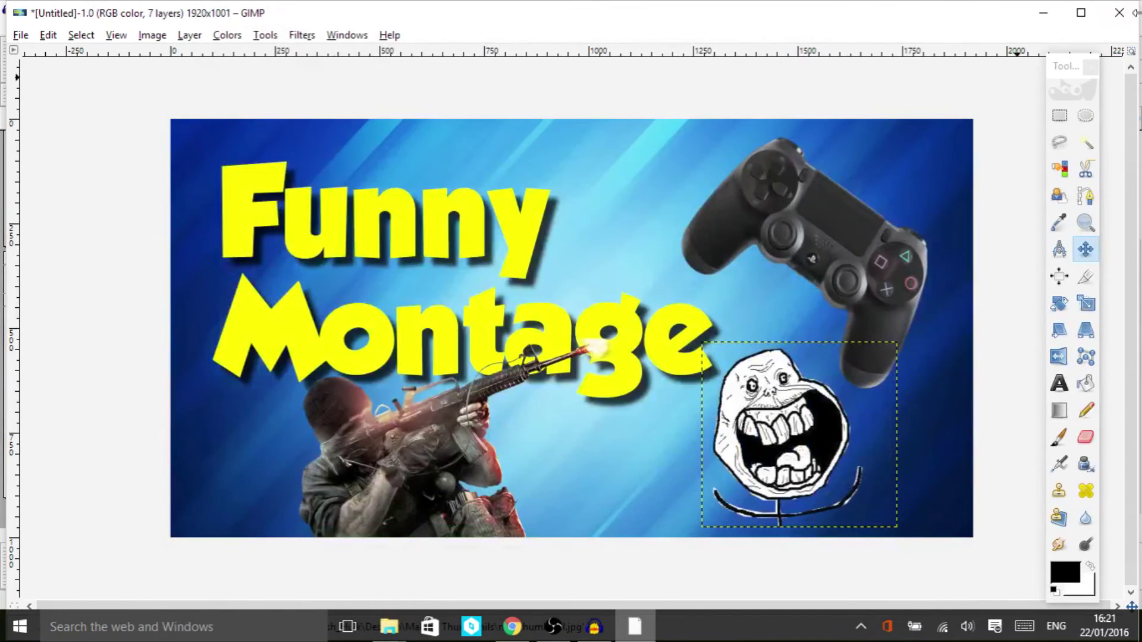
Step: Close the thumbnail image without saving the project and quit GIMP
left_click(1120, 13)
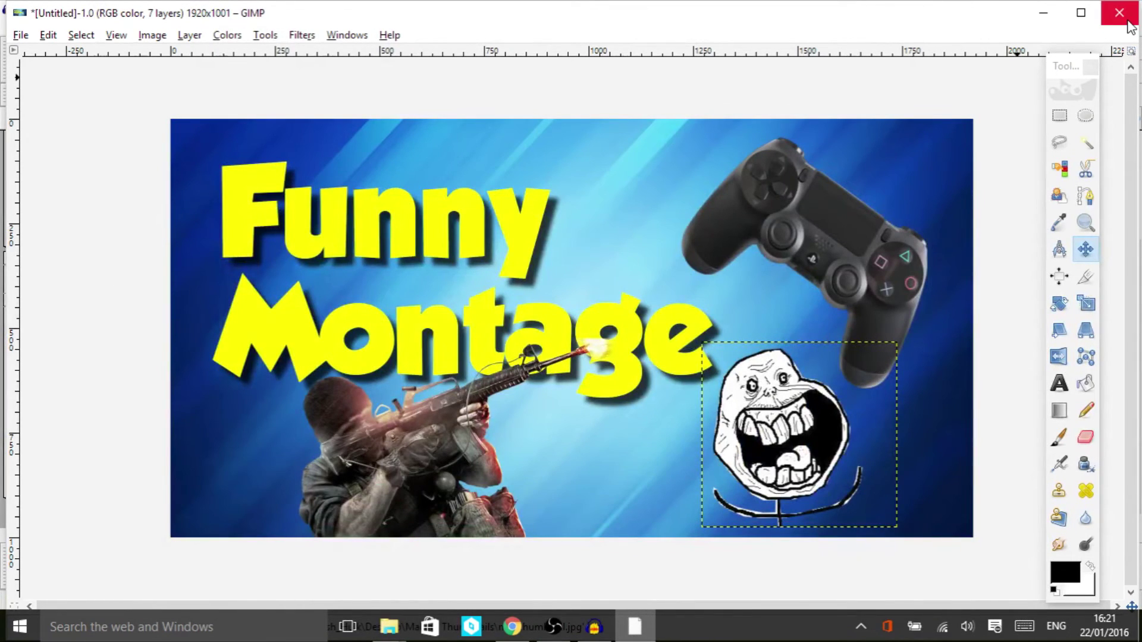
left_click(622, 445)
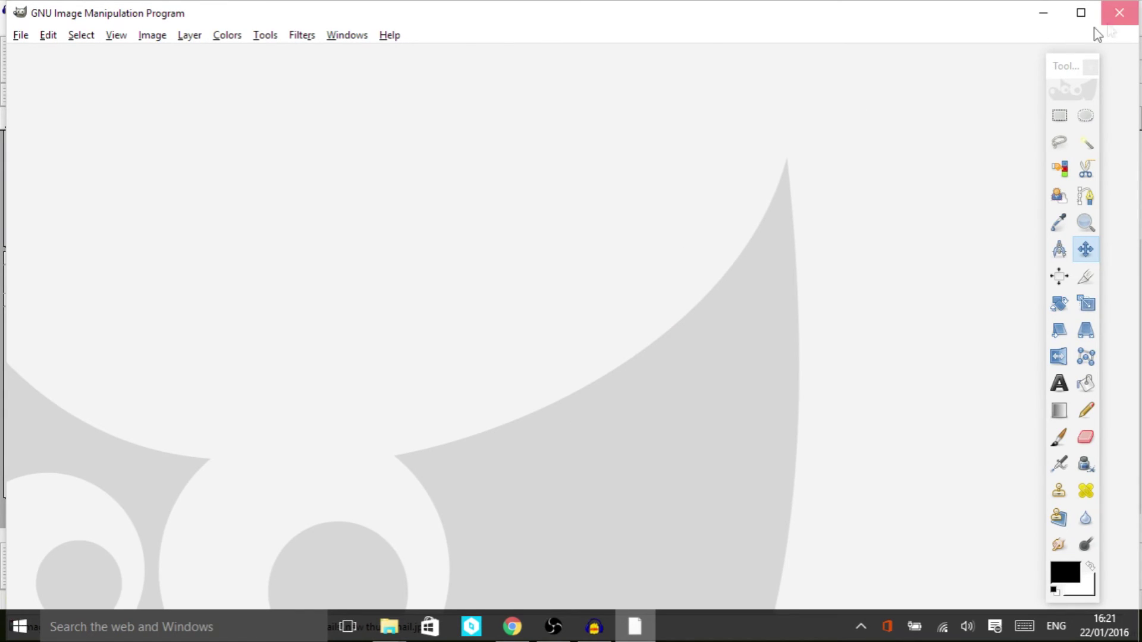
left_click(1122, 13)
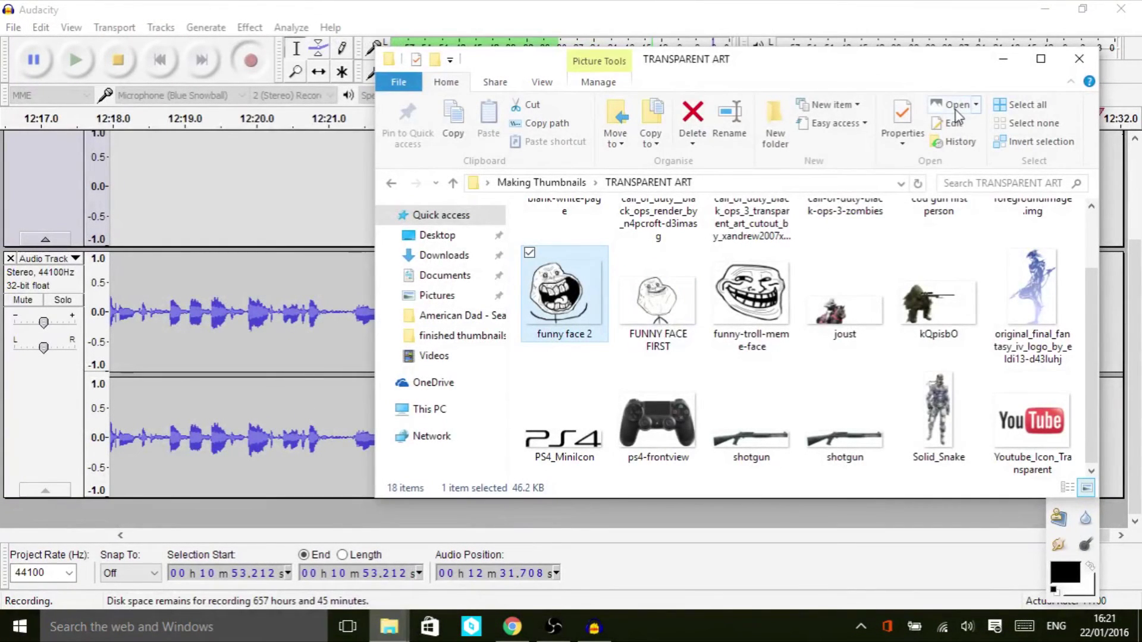
Step: View the exported "new thumbnail" image from the Making Thumbnails folder on the desktop and close it again
left_click(1003, 58)
left_click(1046, 9)
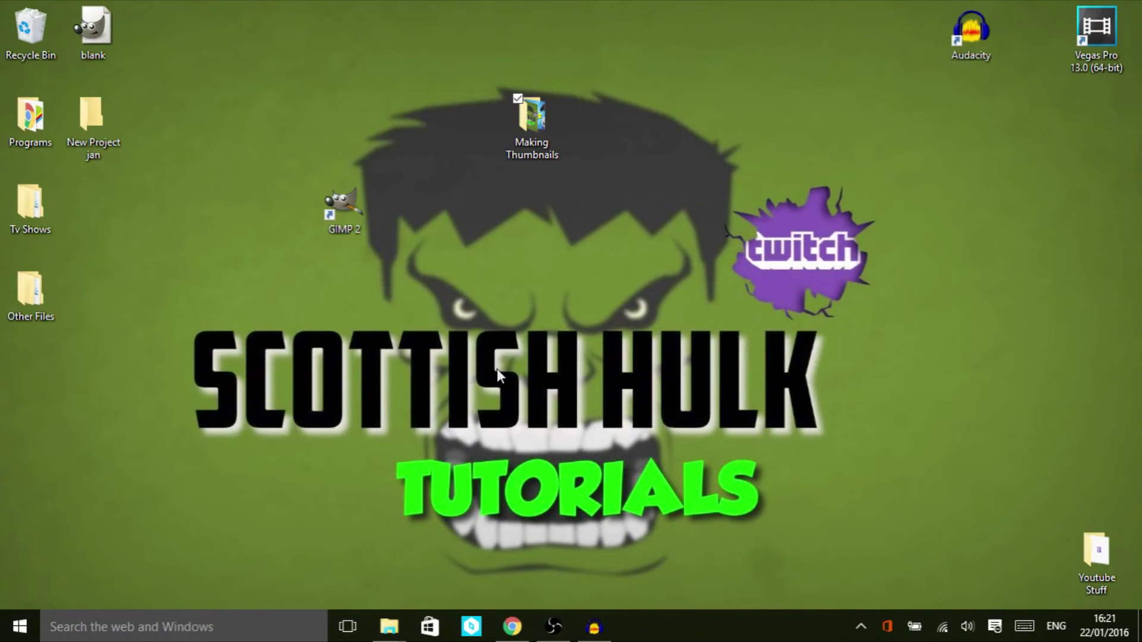
double_click(544, 141)
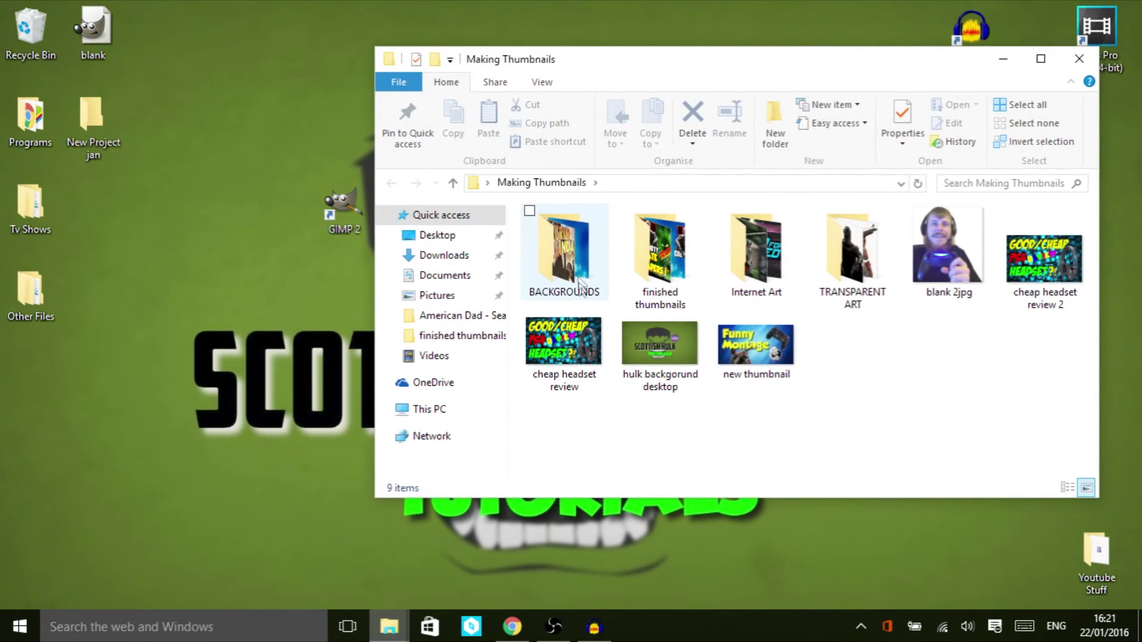
double_click(771, 351)
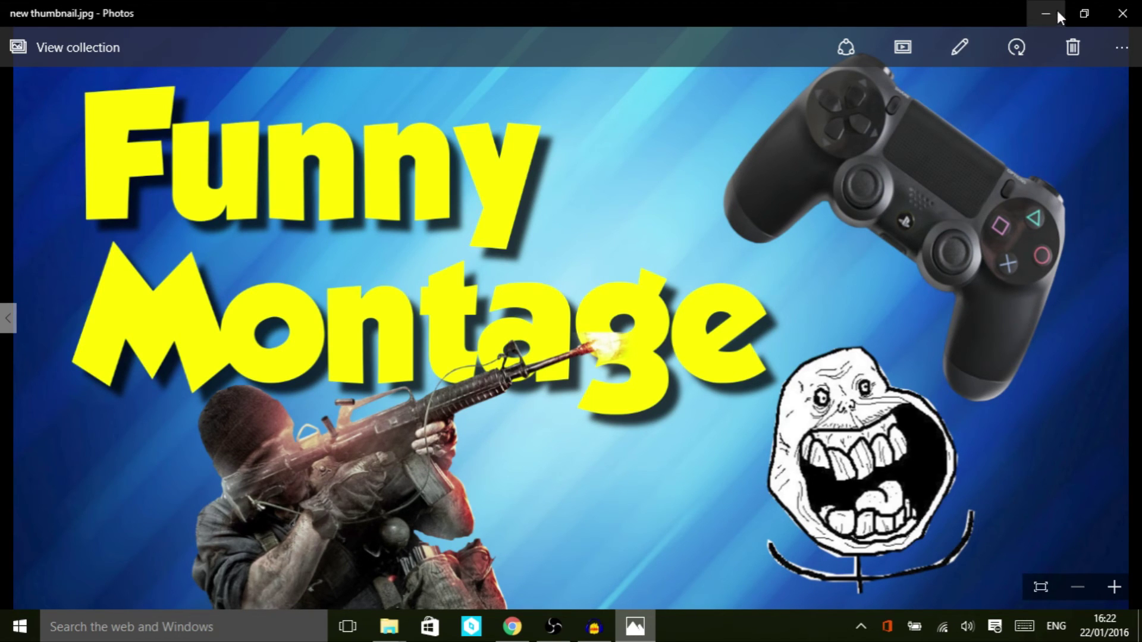
left_click(1123, 13)
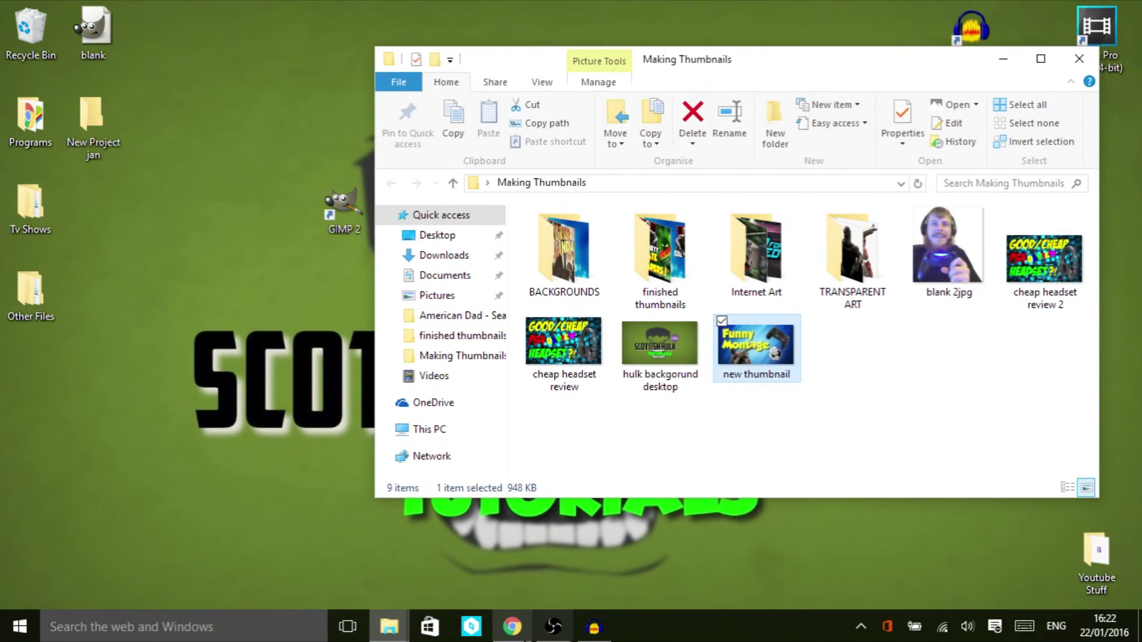
left_click(553, 627)
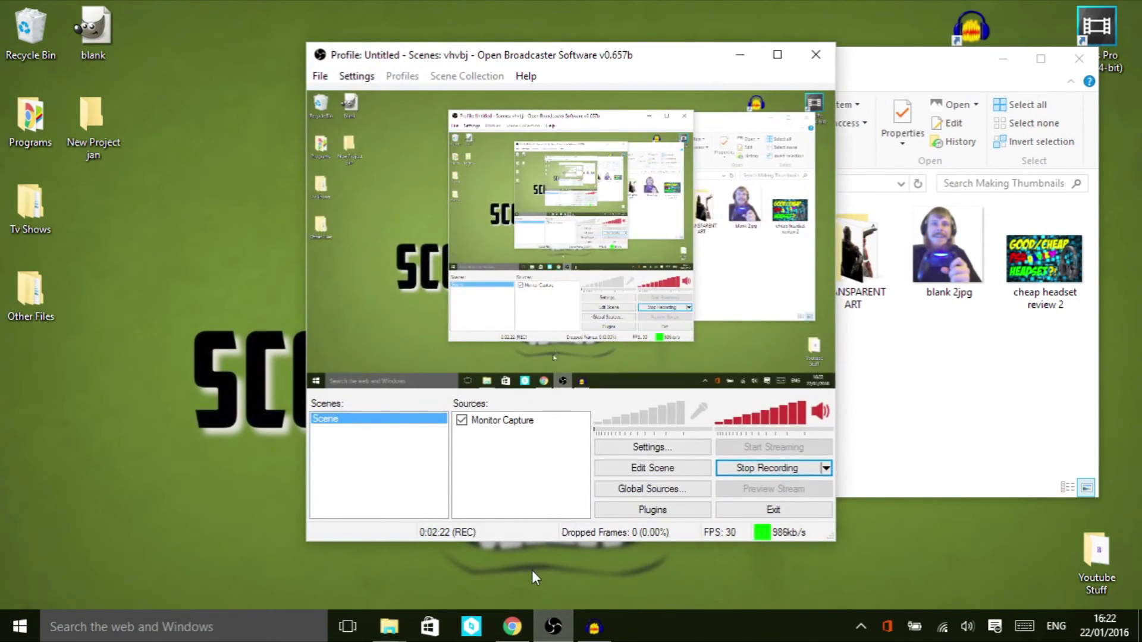
left_click(553, 627)
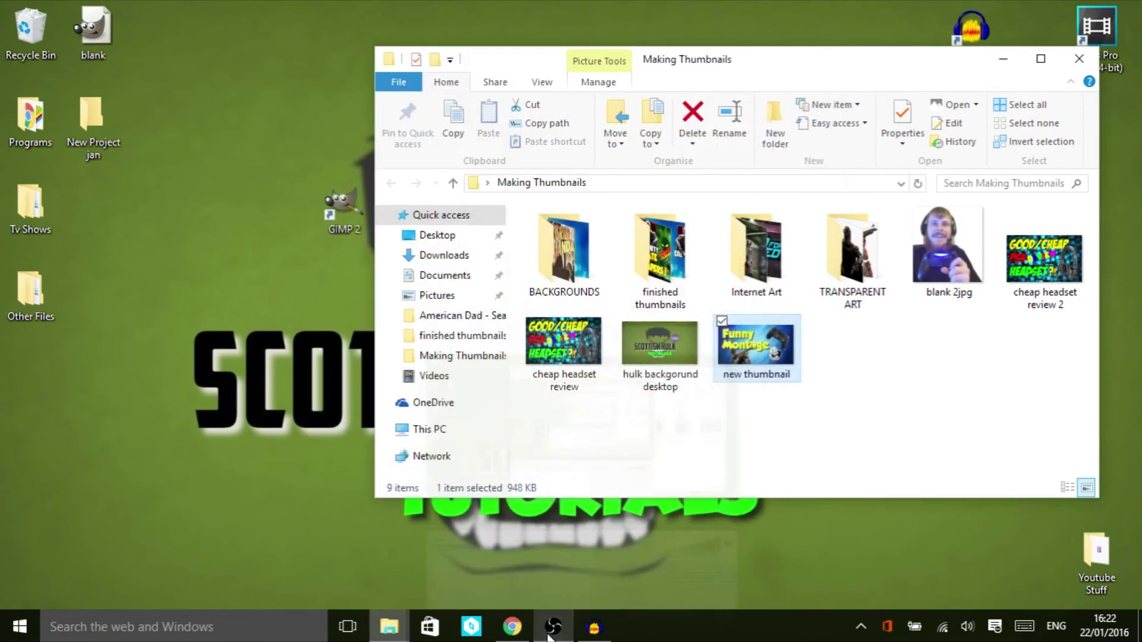
Step: Minimise the folder windows, switch to Chrome and look through the channel's YouTube videos, Twitter and Twitch pages
left_click(998, 68)
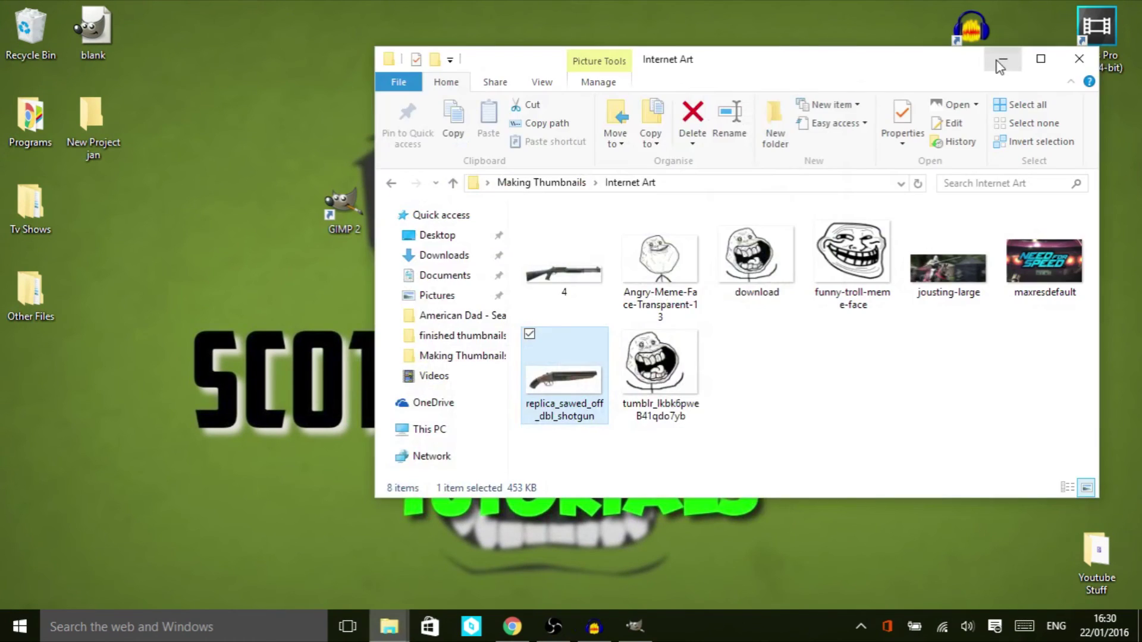
left_click(1002, 59)
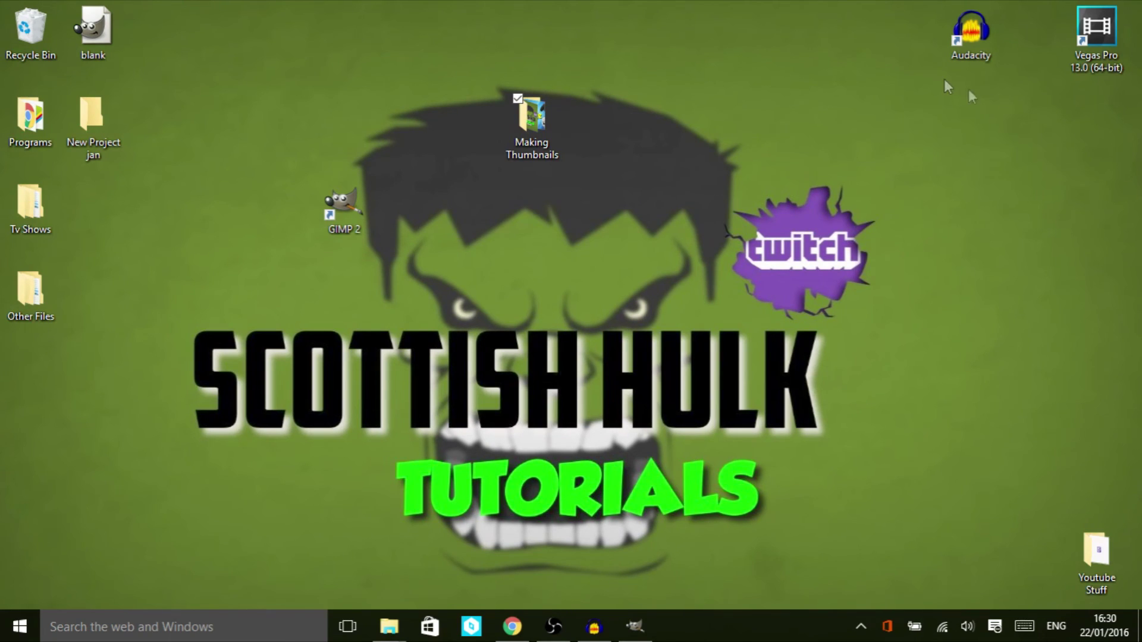
left_click(514, 633)
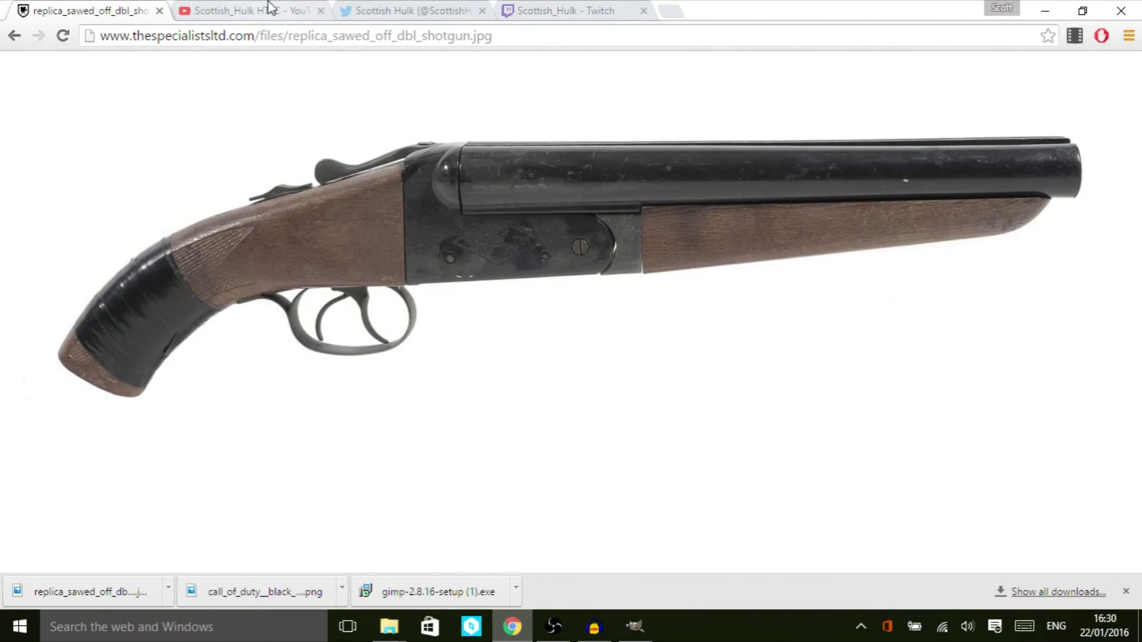
left_click(271, 10)
left_click(416, 8)
left_click(245, 10)
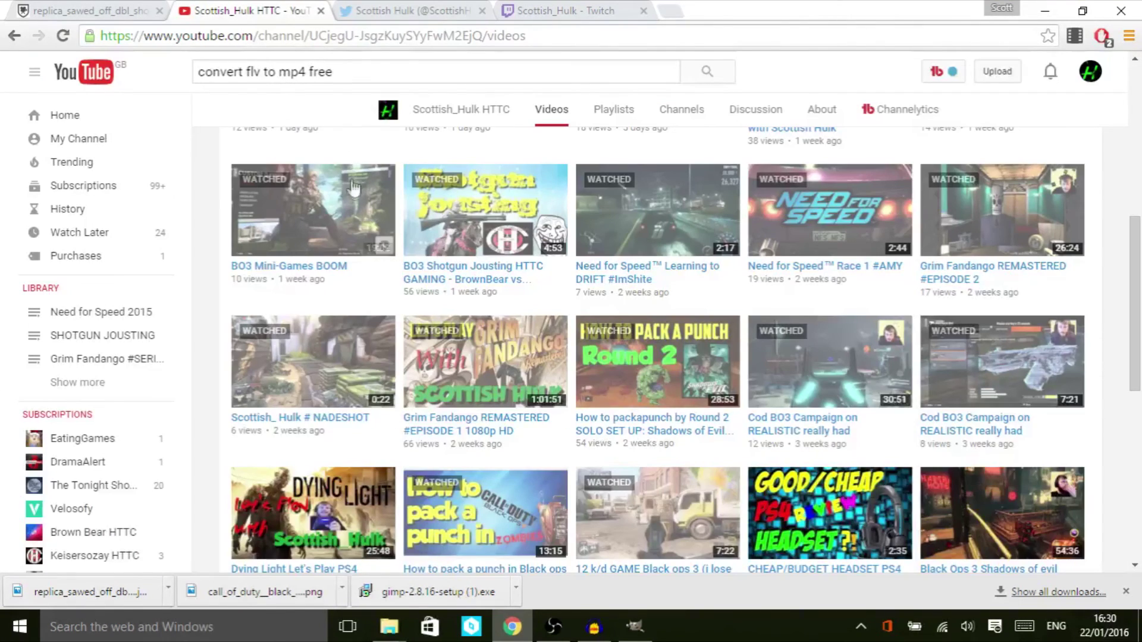
scroll(465, 312, "down", 1)
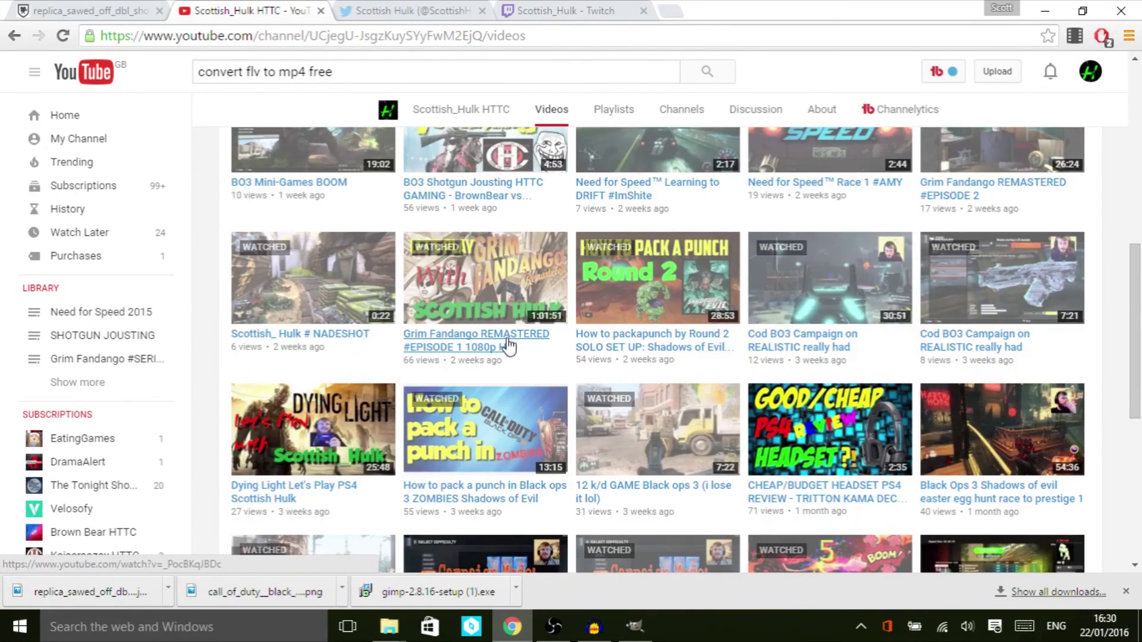
scroll(506, 343, "up", 1)
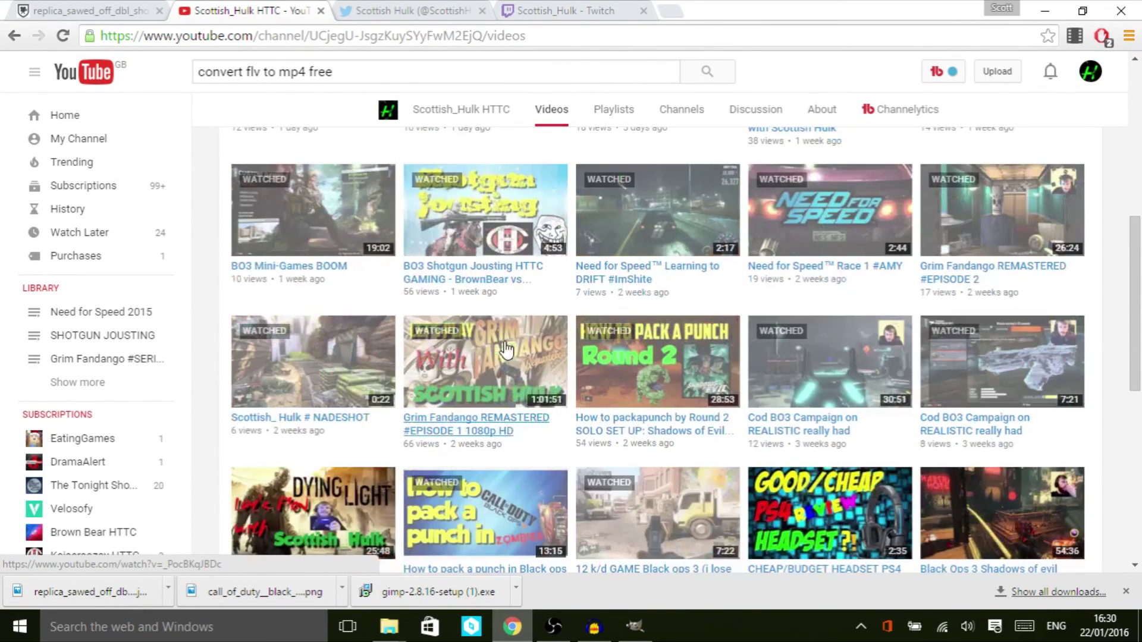
left_click(419, 10)
left_click(580, 10)
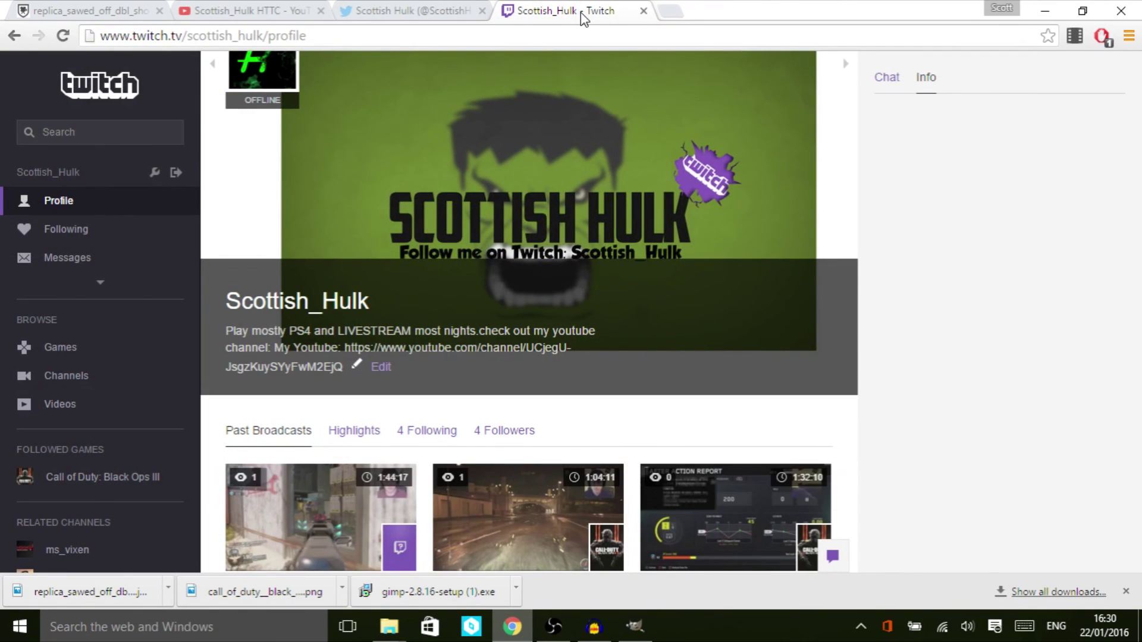